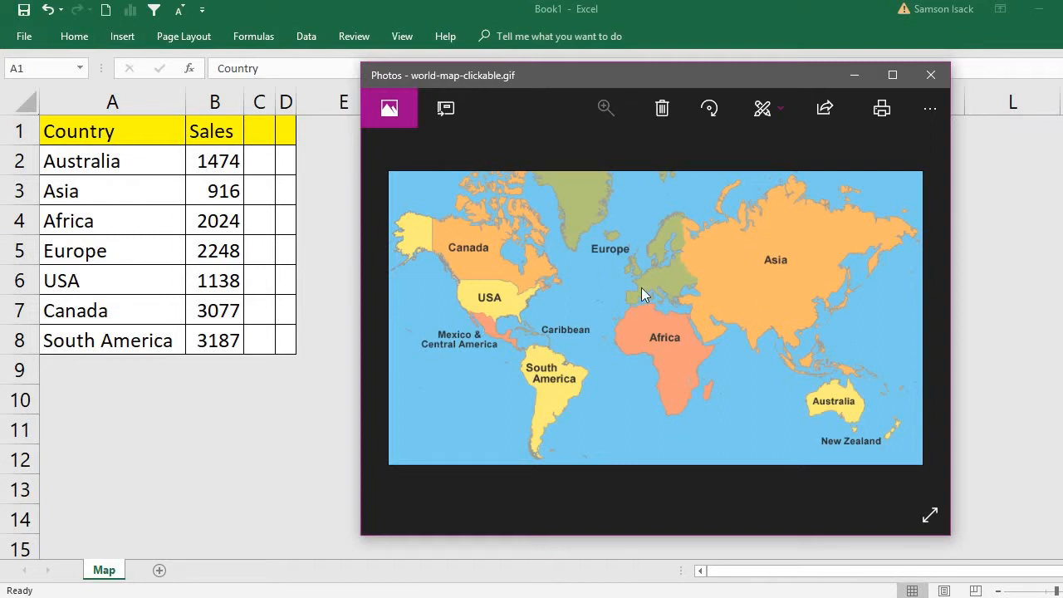
Close the world map picture and enter the column headers X in C1 and Y in D1.
{"action": "left_click", "coordinate": [941, 76]}
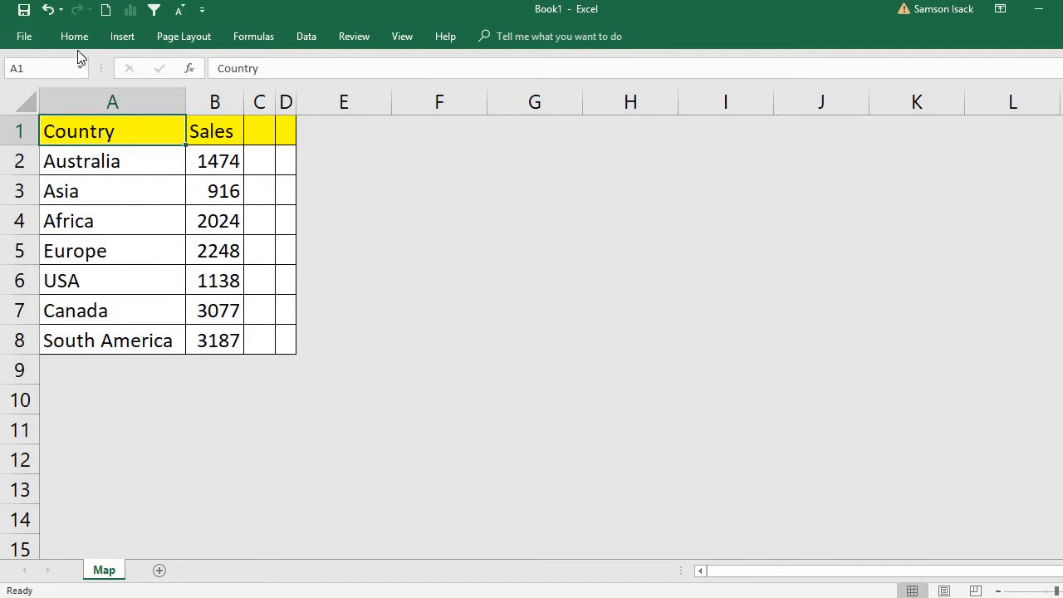
{"action": "left_click", "coordinate": [133, 33]}
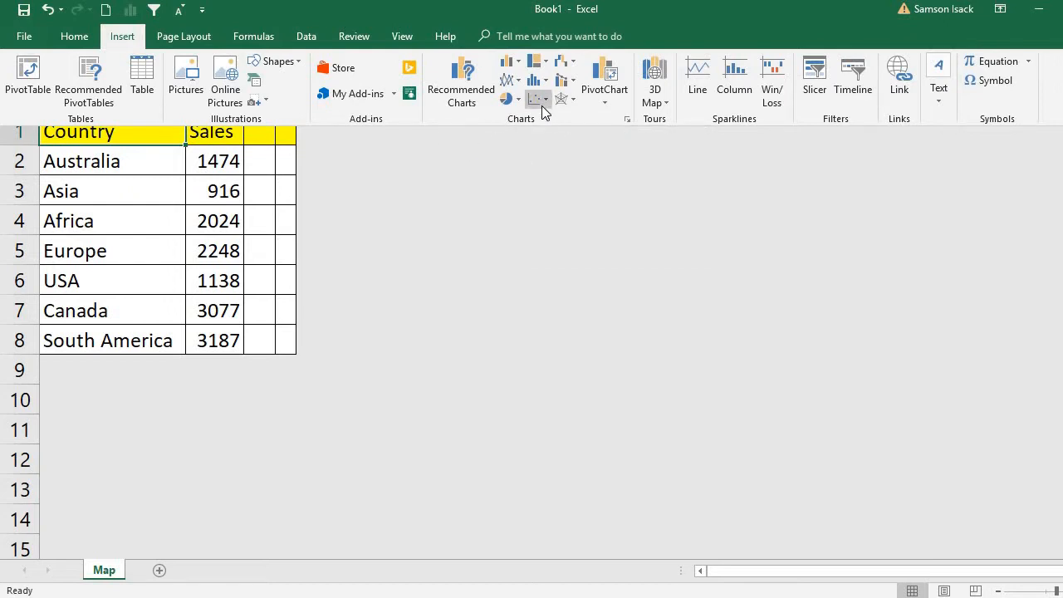
{"action": "left_click", "coordinate": [259, 143]}
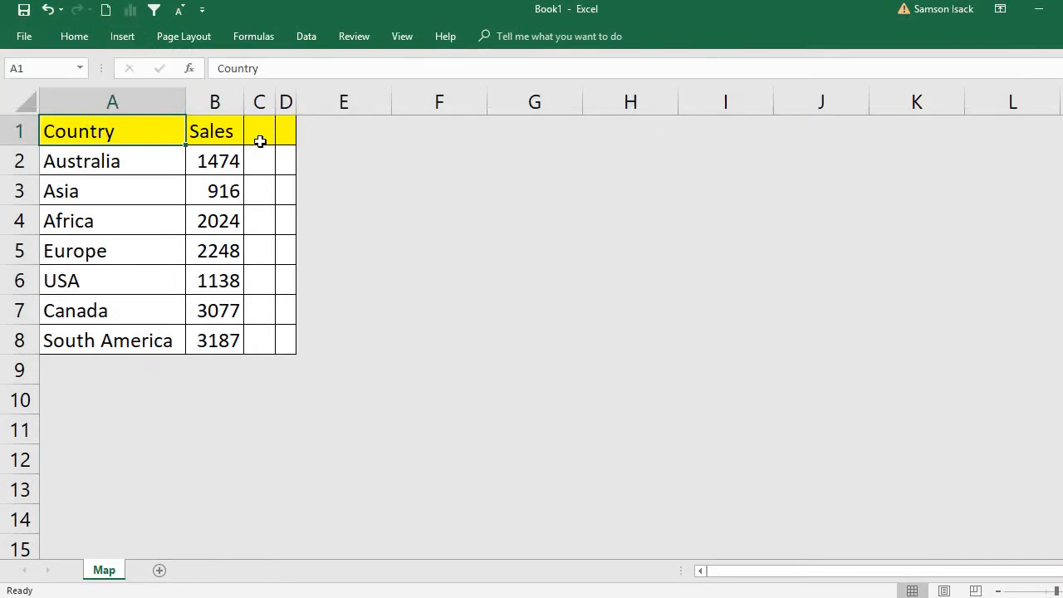
{"action": "left_click", "coordinate": [260, 142]}
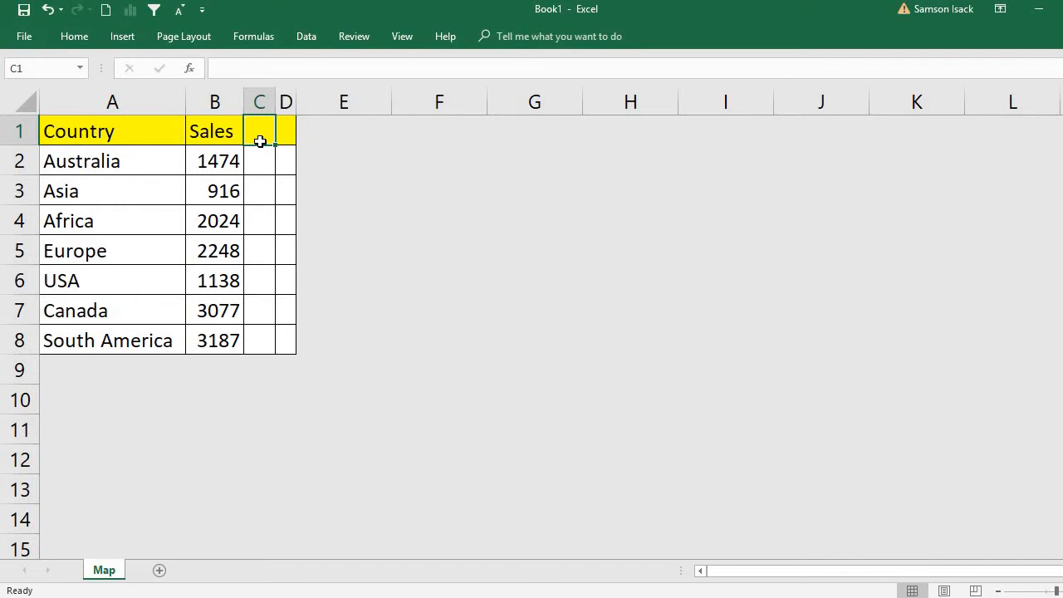
{"action": "type", "text": "X"}
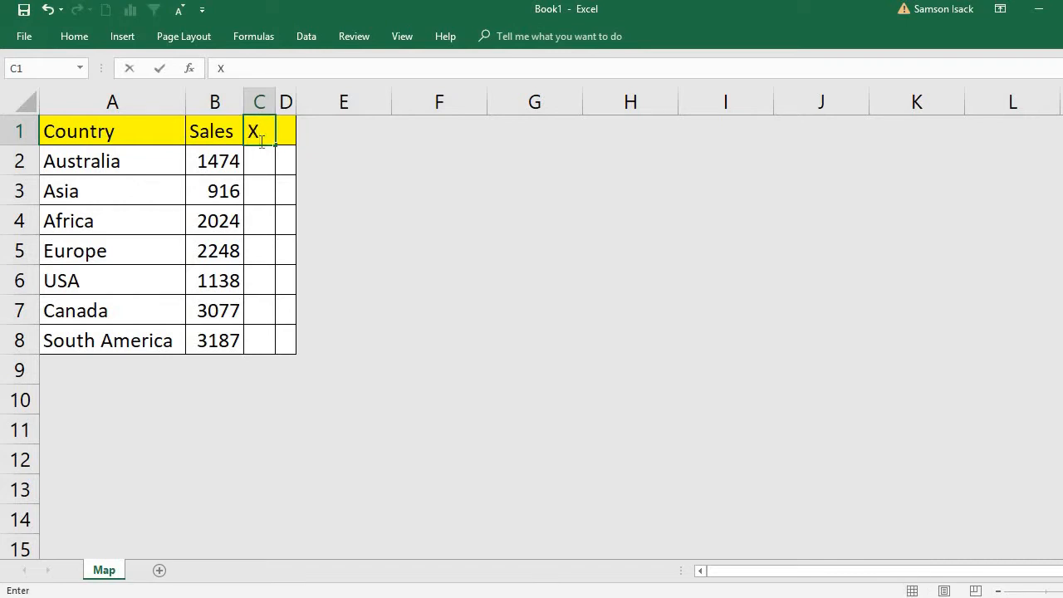
{"action": "left_click", "coordinate": [281, 137]}
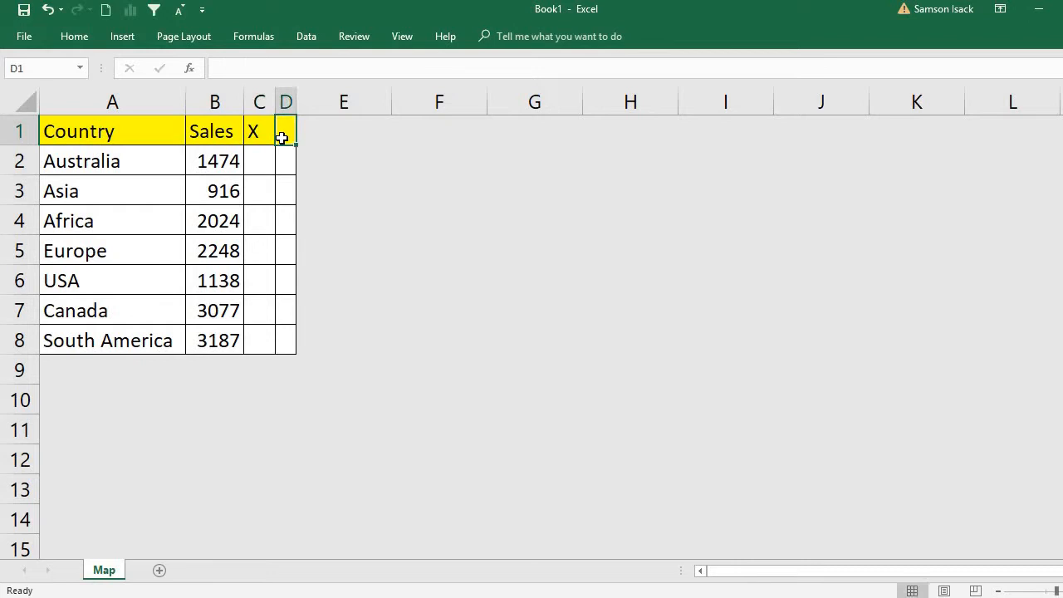
{"action": "type", "text": "Y"}
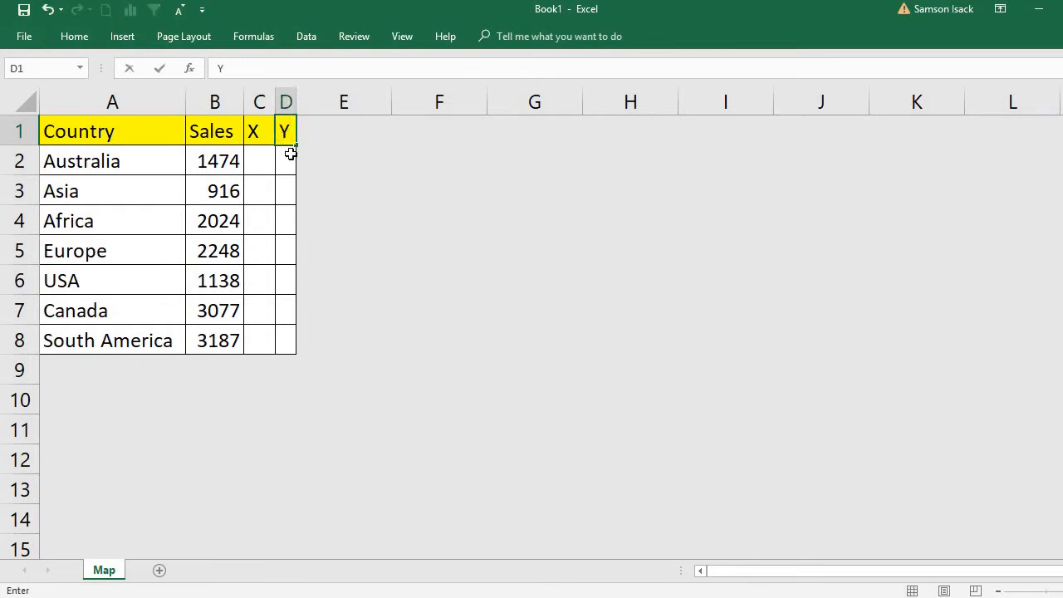
Fill the X column from Australia to South America (C2:C8) with the numbers 1 through 7.
{"action": "left_click", "coordinate": [265, 160]}
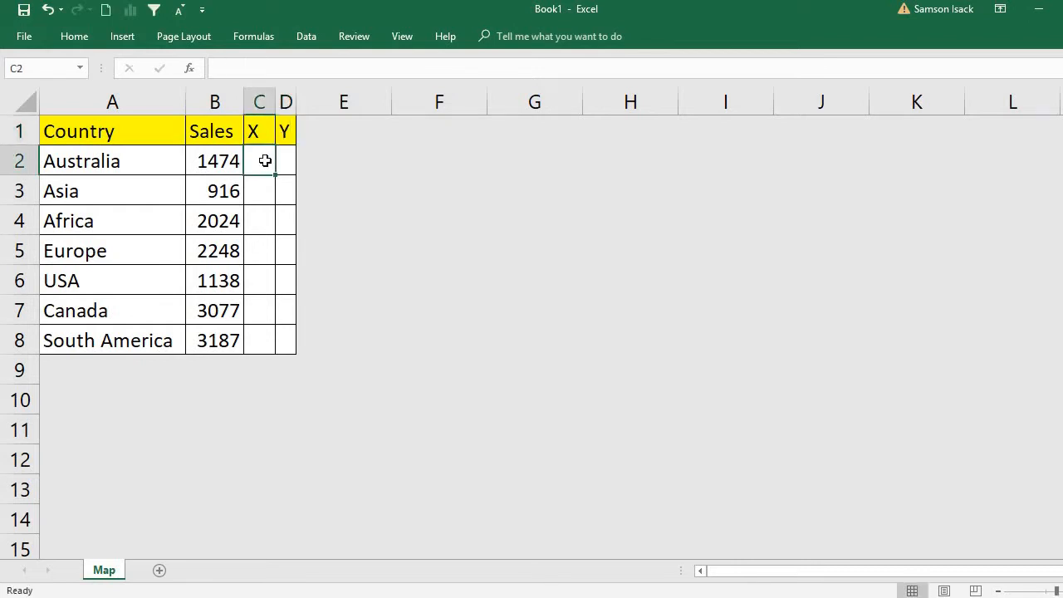
{"action": "type", "text": "1"}
{"action": "key", "text": "Return"}
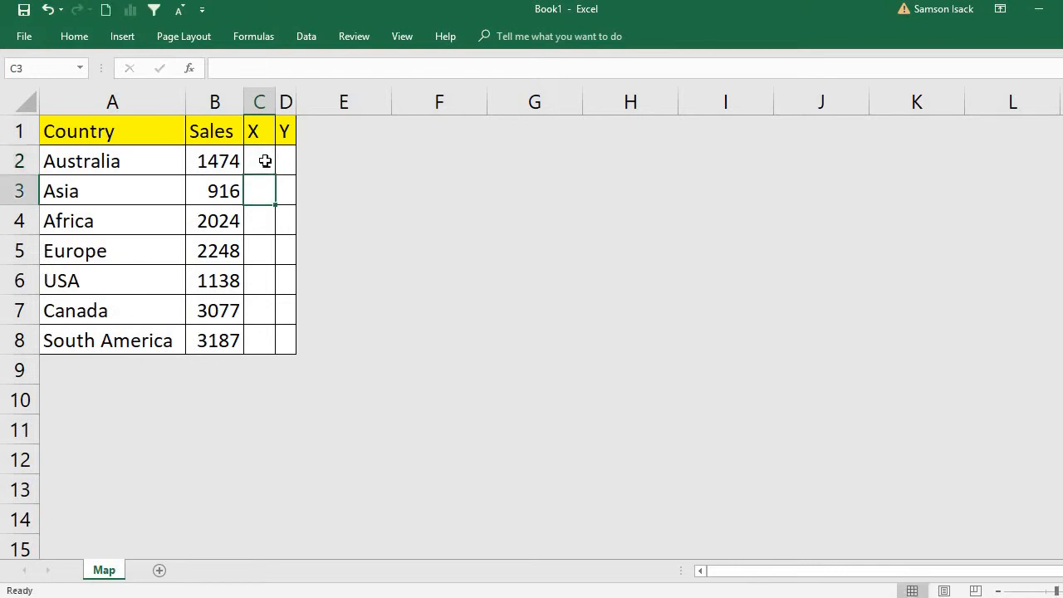
{"action": "type", "text": "2"}
{"action": "key", "text": "Return"}
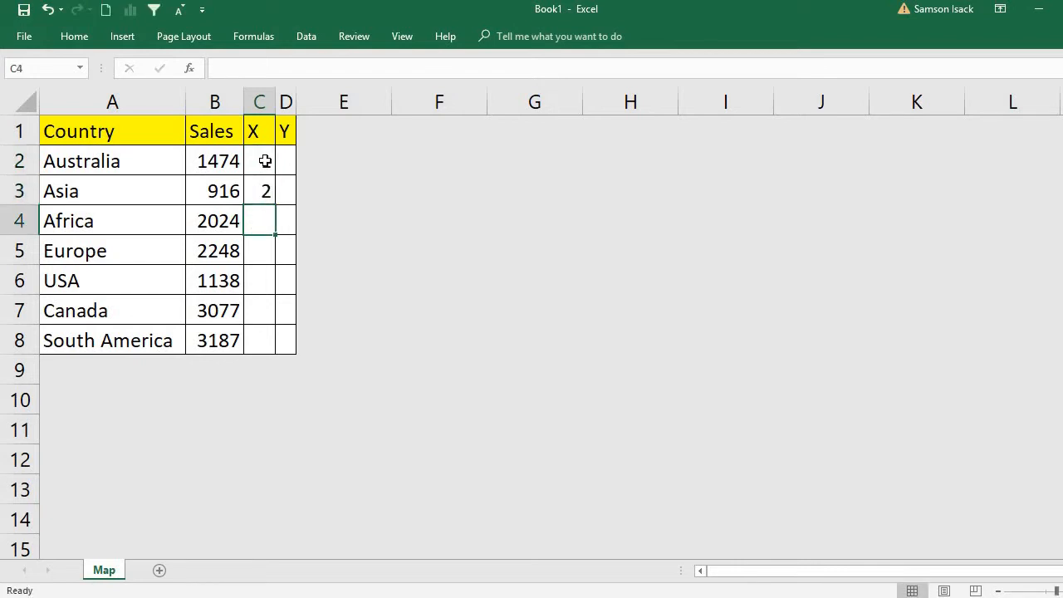
{"action": "type", "text": "3"}
{"action": "key", "text": "Return"}
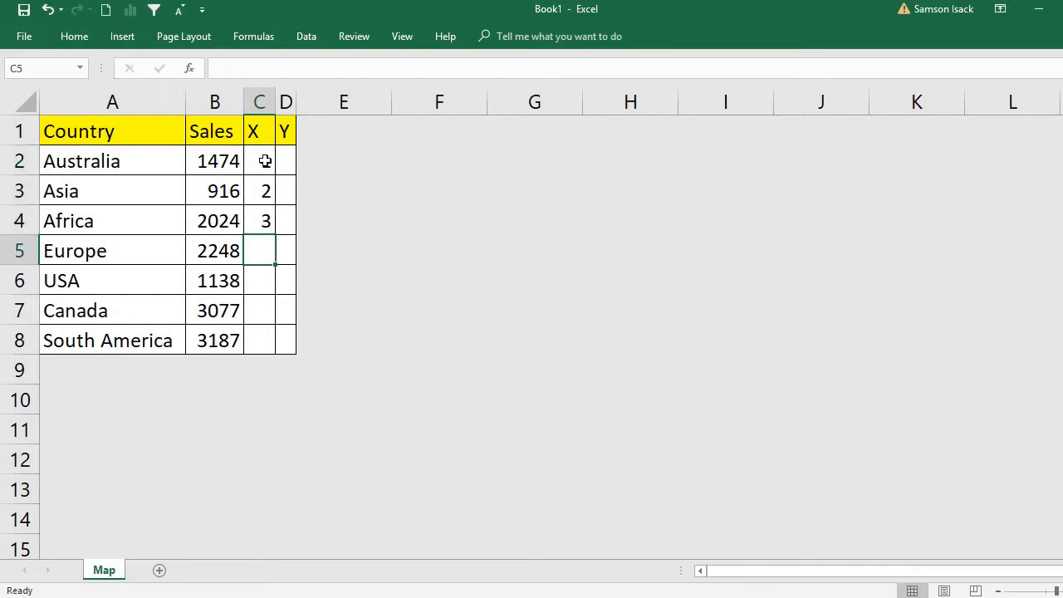
{"action": "type", "text": "4"}
{"action": "key", "text": "Return"}
{"action": "type", "text": "5"}
{"action": "key", "text": "Return"}
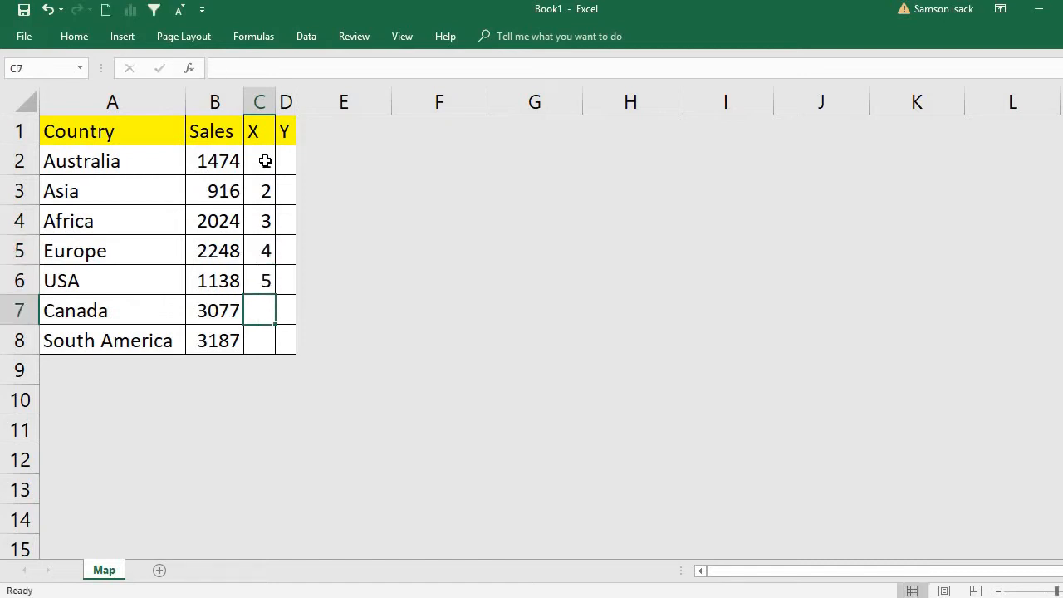
{"action": "type", "text": "6"}
{"action": "key", "text": "Return"}
{"action": "type", "text": "7"}
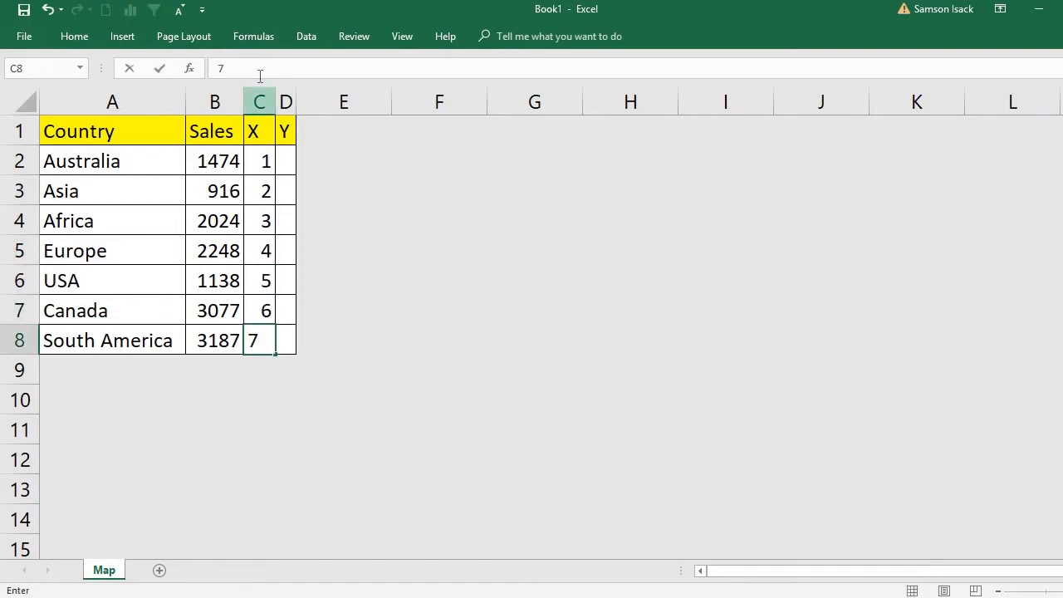
Fill the Y column from Australia to South America (D2:D8) with the numbers 1 through 7.
{"action": "left_click", "coordinate": [283, 161]}
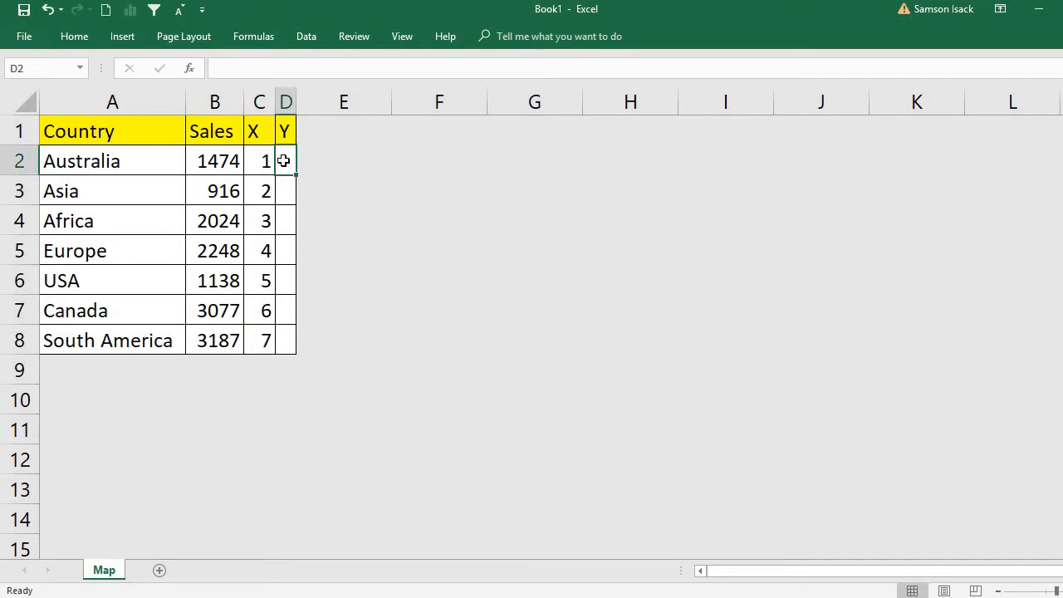
{"action": "type", "text": "1"}
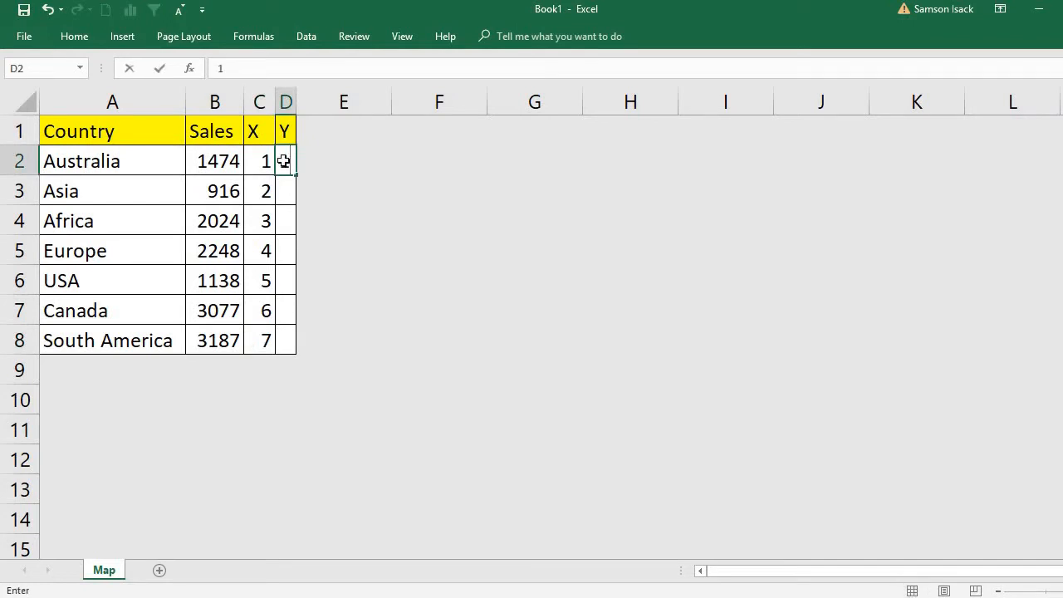
{"action": "key", "text": "Return"}
{"action": "type", "text": "3"}
{"action": "key", "text": "Return"}
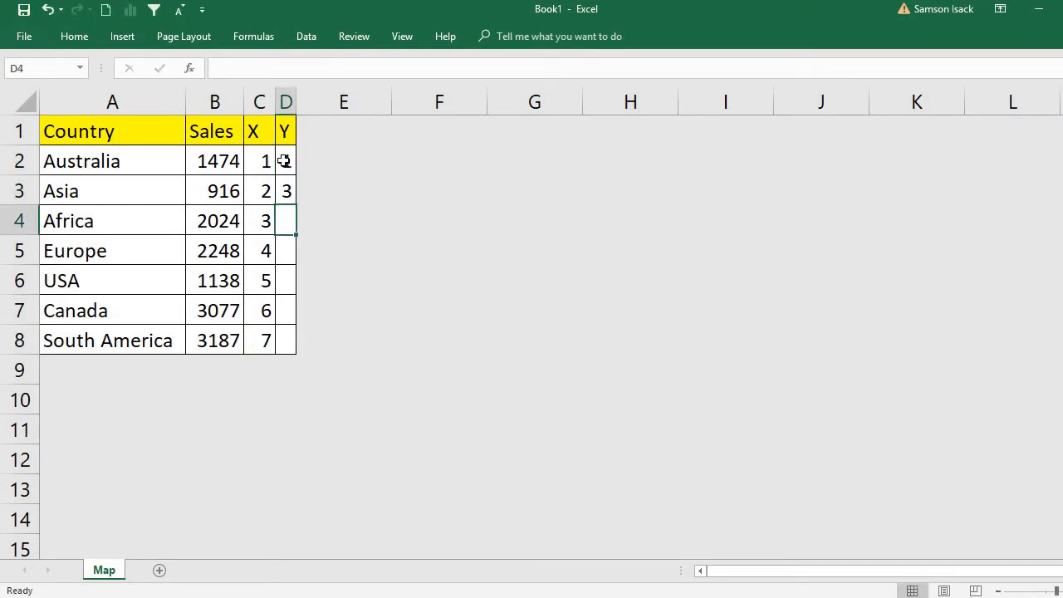
{"action": "type", "text": "2"}
{"action": "key", "text": "BackSpace"}
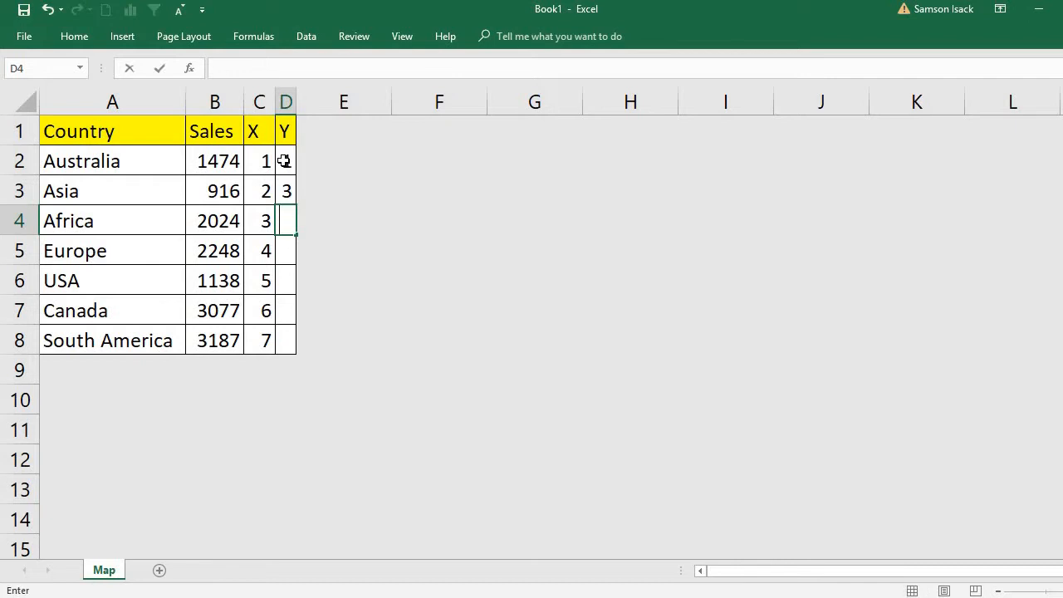
{"action": "left_click", "coordinate": [285, 190]}
{"action": "type", "text": "2"}
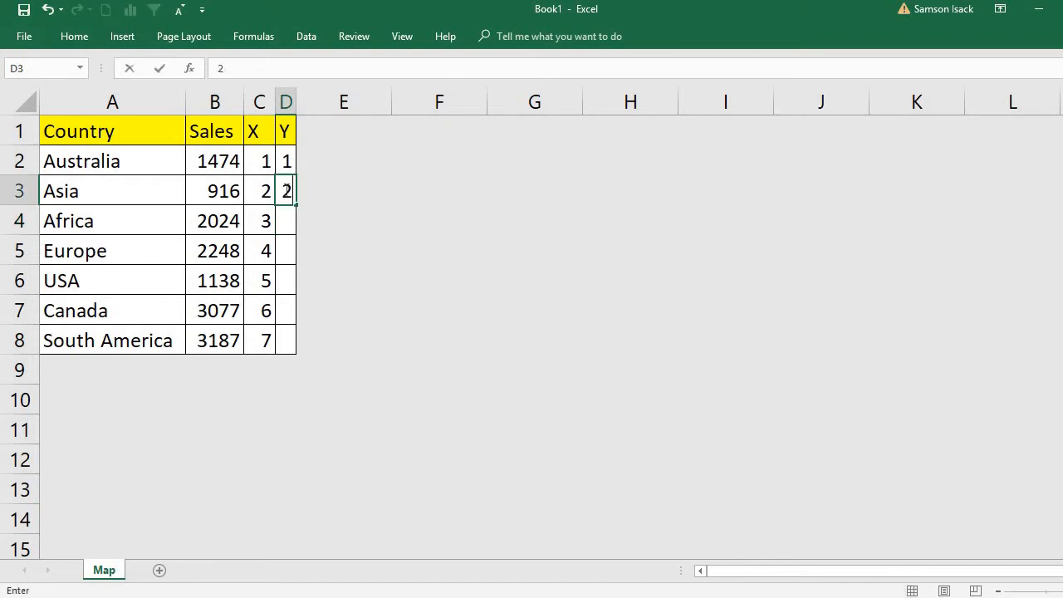
{"action": "key", "text": "Return"}
{"action": "type", "text": "3"}
{"action": "key", "text": "Return"}
{"action": "type", "text": "5"}
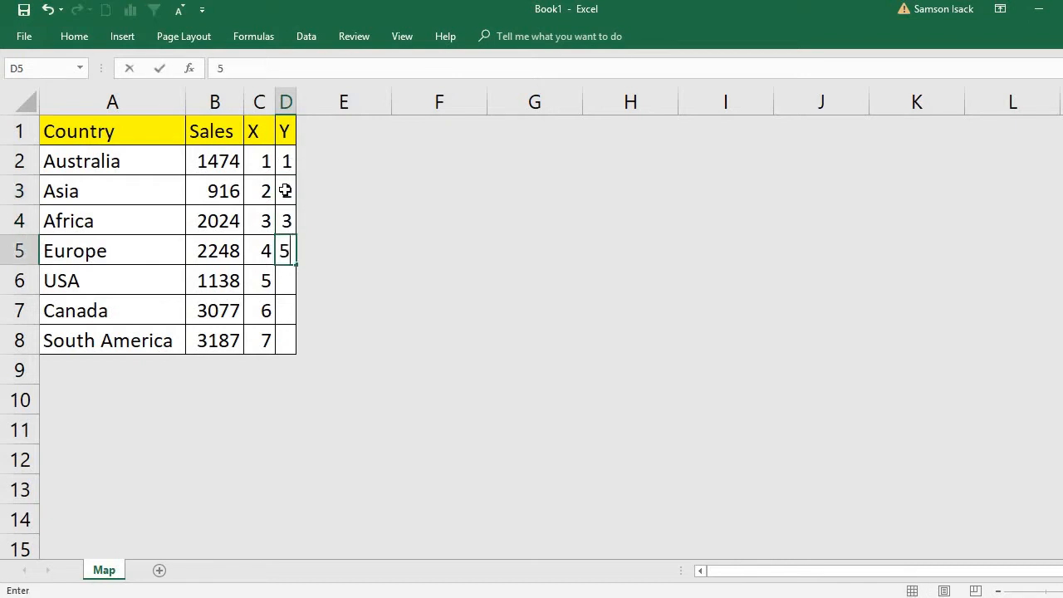
{"action": "key", "text": "BackSpace"}
{"action": "type", "text": "4"}
{"action": "key", "text": "Return"}
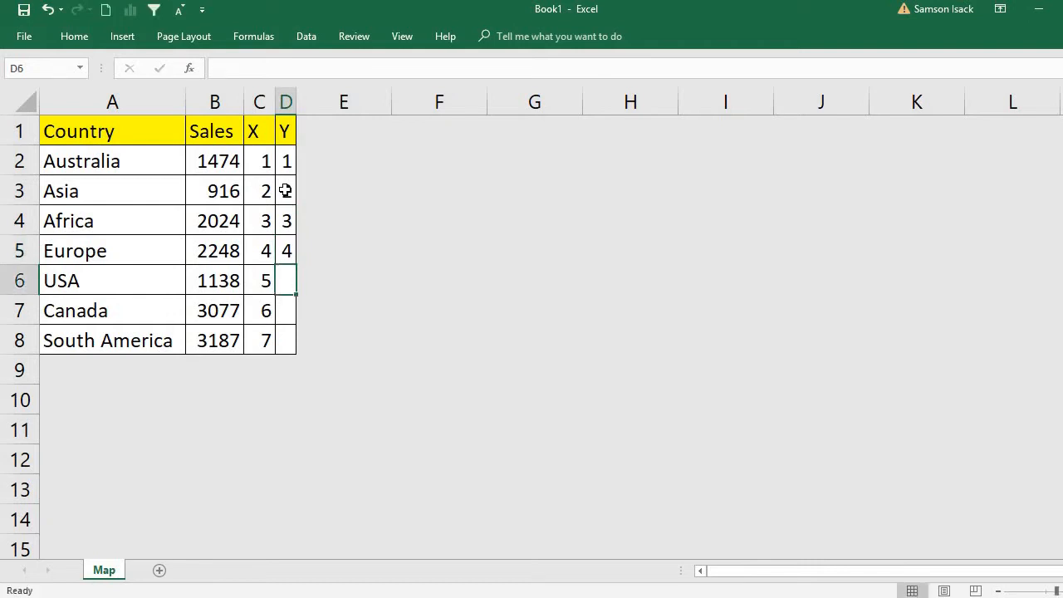
{"action": "type", "text": "6"}
{"action": "key", "text": "BackSpace"}
{"action": "type", "text": "5"}
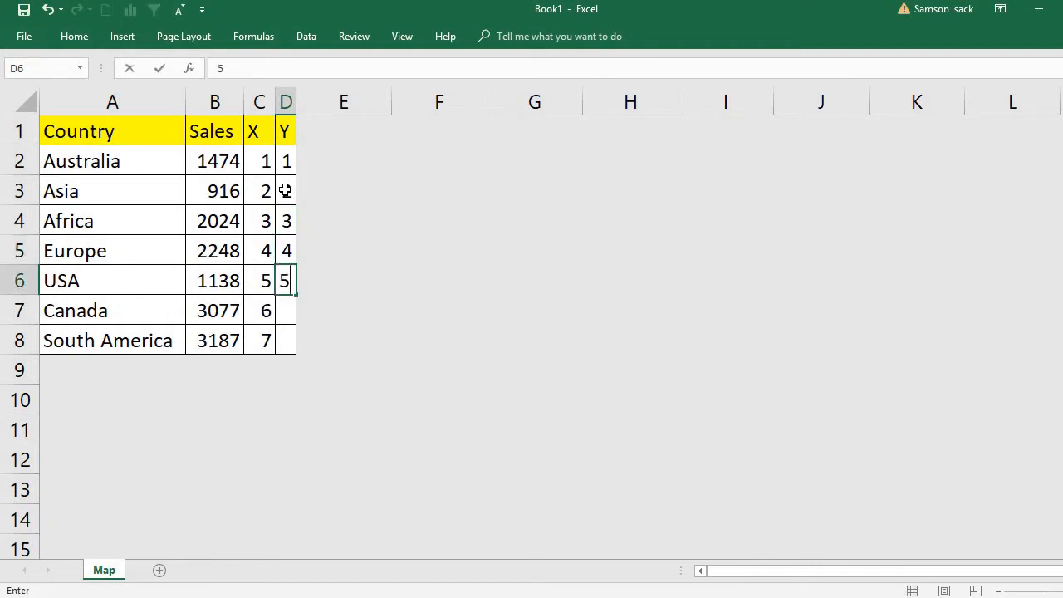
{"action": "key", "text": "Return"}
{"action": "type", "text": "6"}
{"action": "key", "text": "Return"}
{"action": "type", "text": "7"}
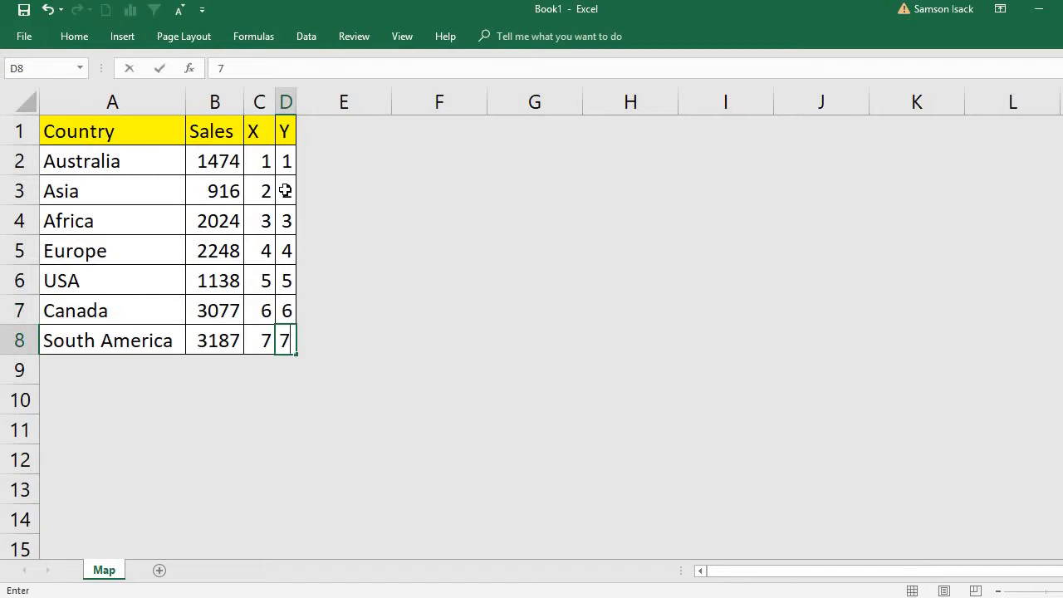
{"action": "left_click", "coordinate": [331, 212]}
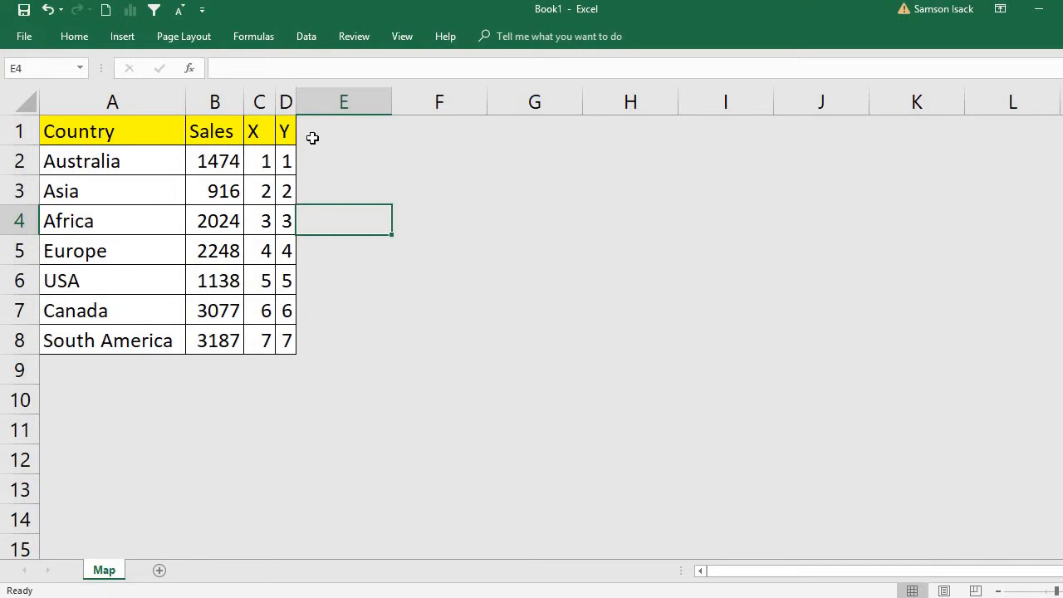
Insert a markers-only scatter chart from the X and Y data in C1:D8 and move it beside the table.
{"action": "left_click_drag", "start_coordinate": [260, 138], "coordinate": [293, 338]}
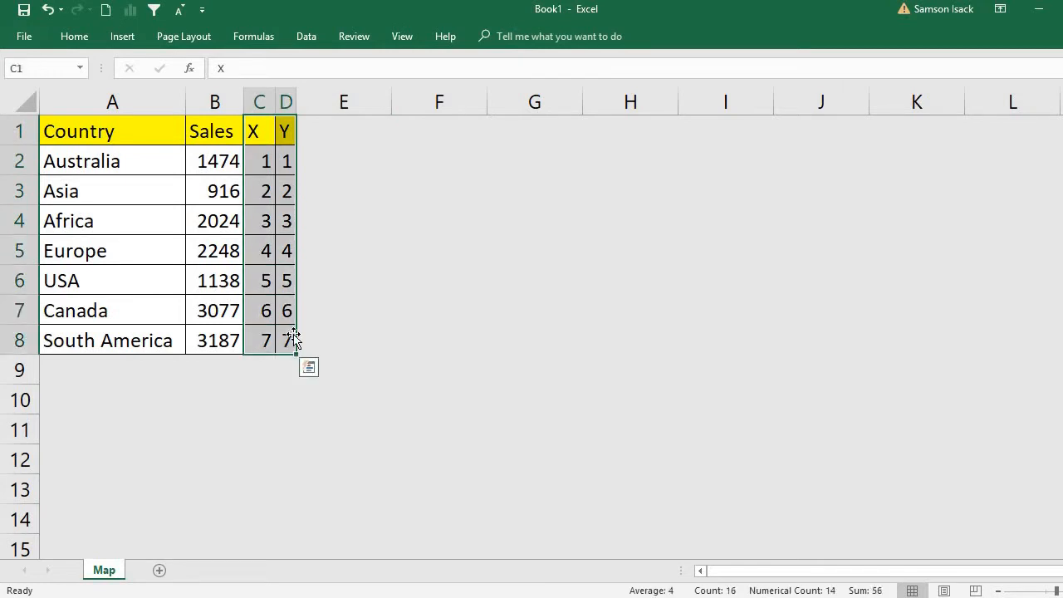
{"action": "left_click", "coordinate": [123, 37]}
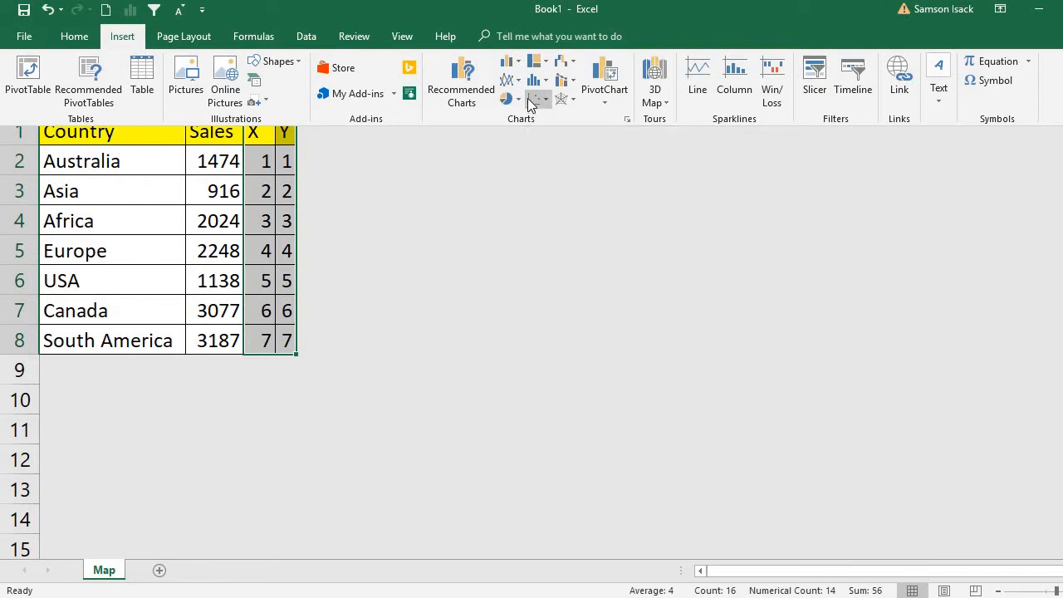
{"action": "left_click", "coordinate": [538, 100]}
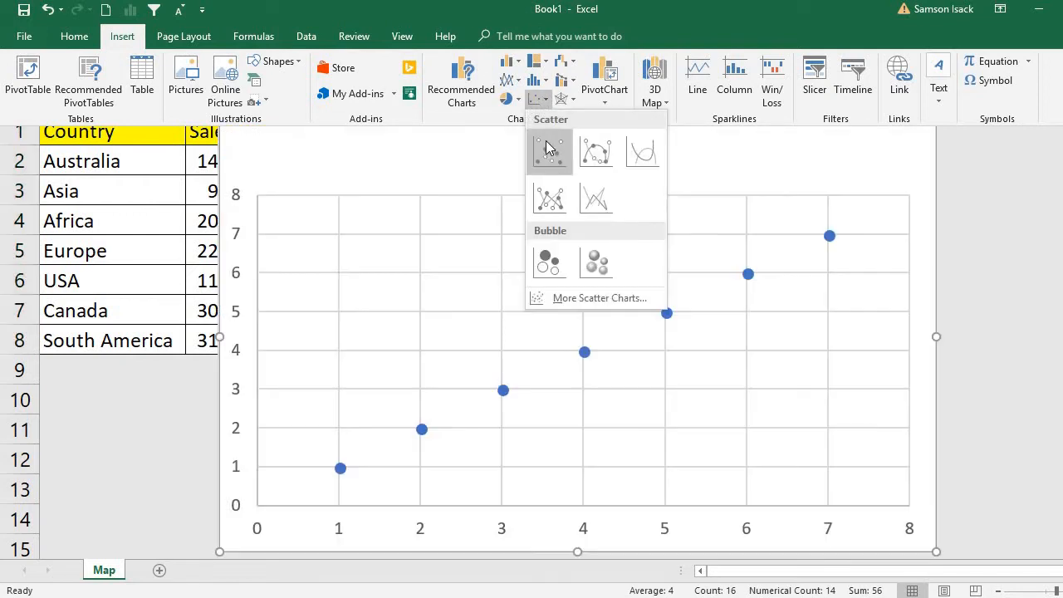
{"action": "left_click", "coordinate": [547, 151]}
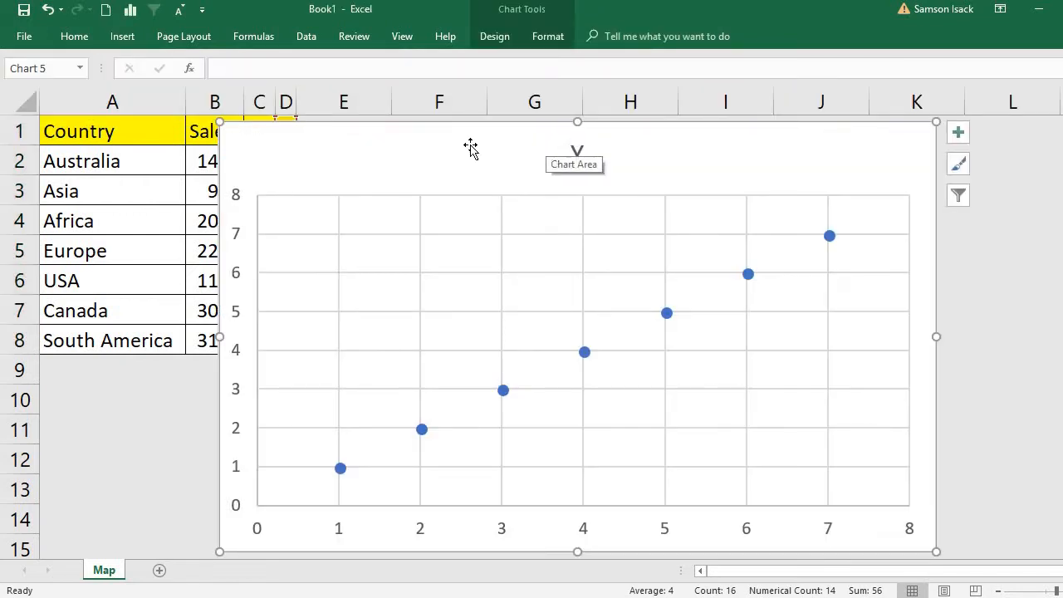
{"action": "left_click_drag", "start_coordinate": [453, 156], "coordinate": [548, 143]}
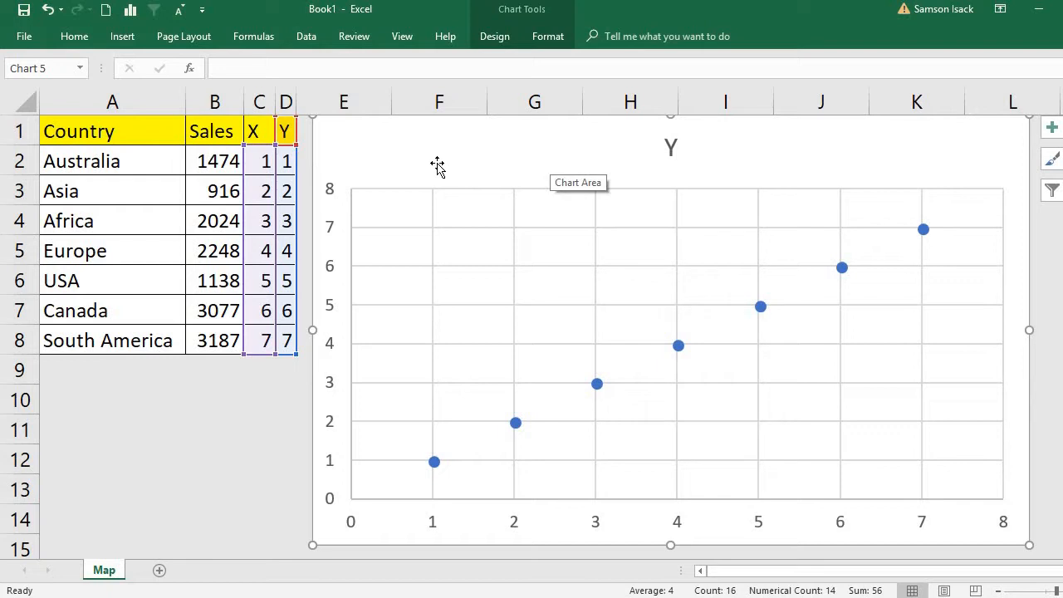
Enlarge the plot area so it takes up more of the scatter chart.
{"action": "right_click", "coordinate": [461, 213]}
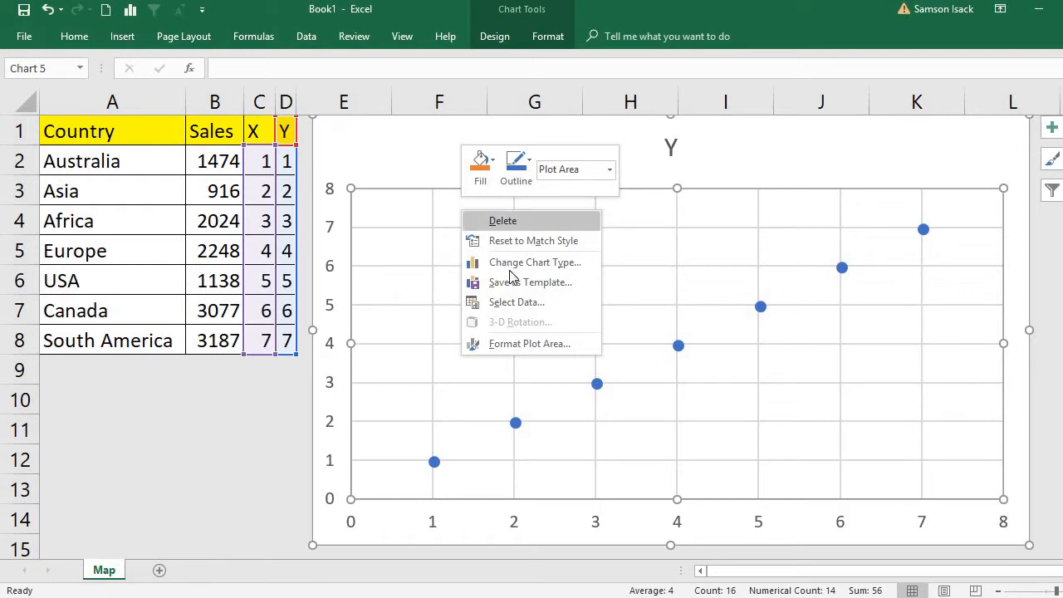
{"action": "left_click", "coordinate": [412, 201]}
{"action": "key", "text": "ctrl+1"}
{"action": "right_click", "coordinate": [413, 201]}
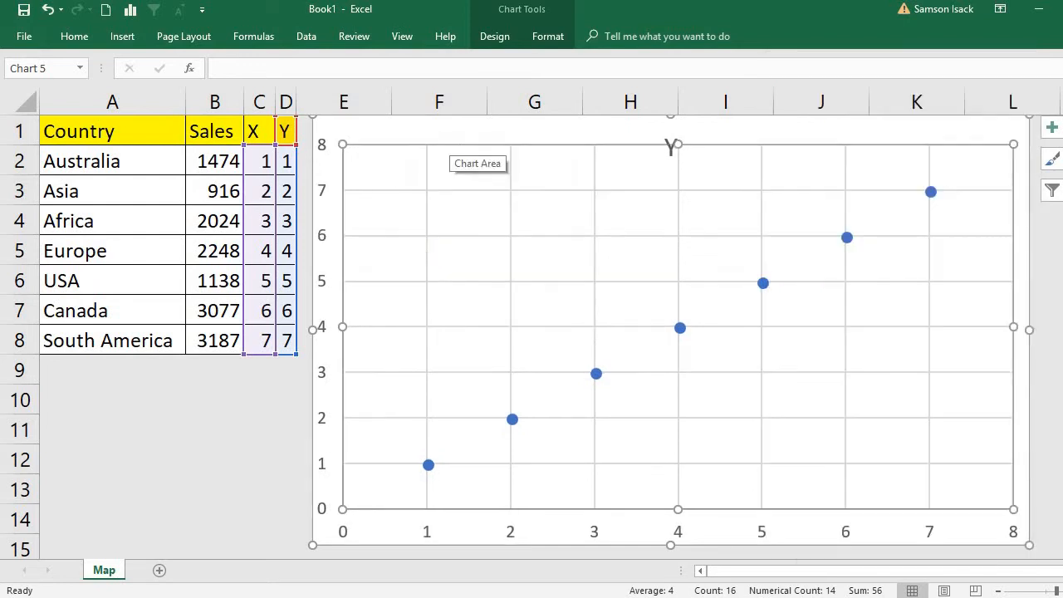
Fill the chart's plot area with the picture world-map-clickable.gif from the MAP folder and nudge the plot area slightly.
{"action": "double_click", "coordinate": [398, 165]}
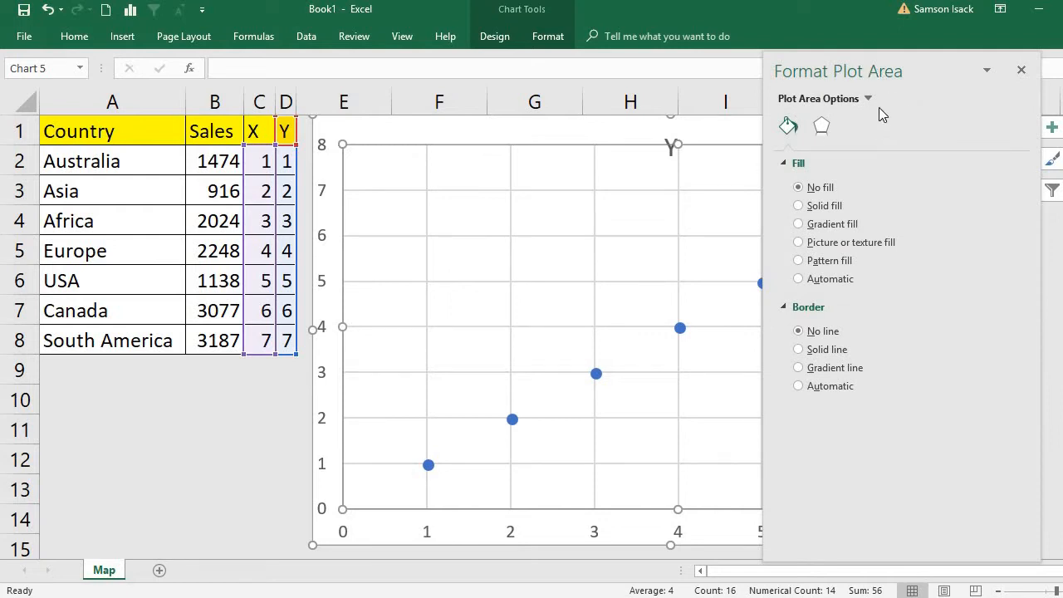
{"action": "left_click", "coordinate": [819, 243]}
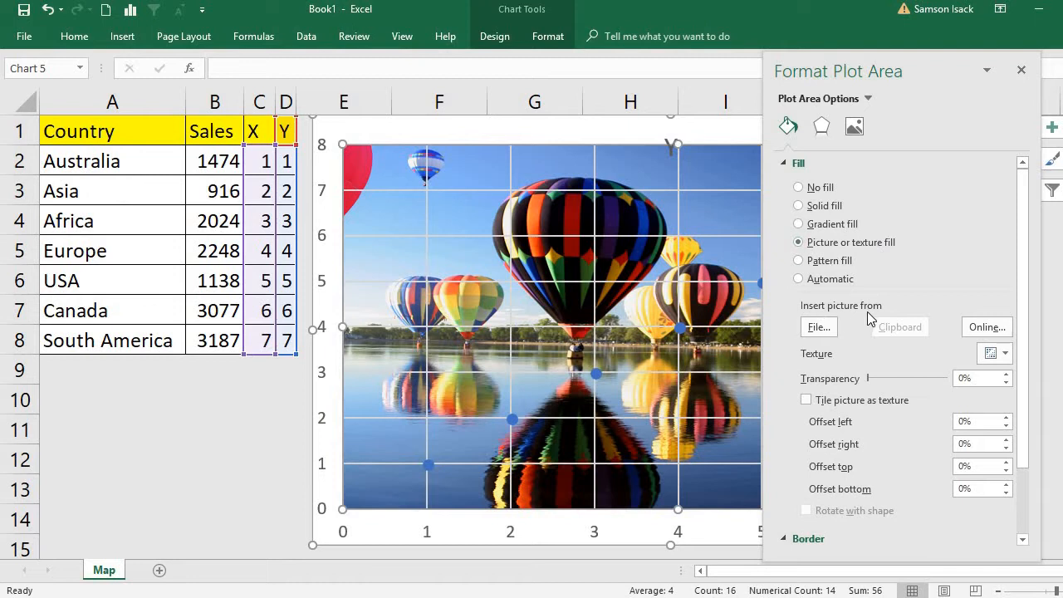
{"action": "left_click", "coordinate": [821, 329]}
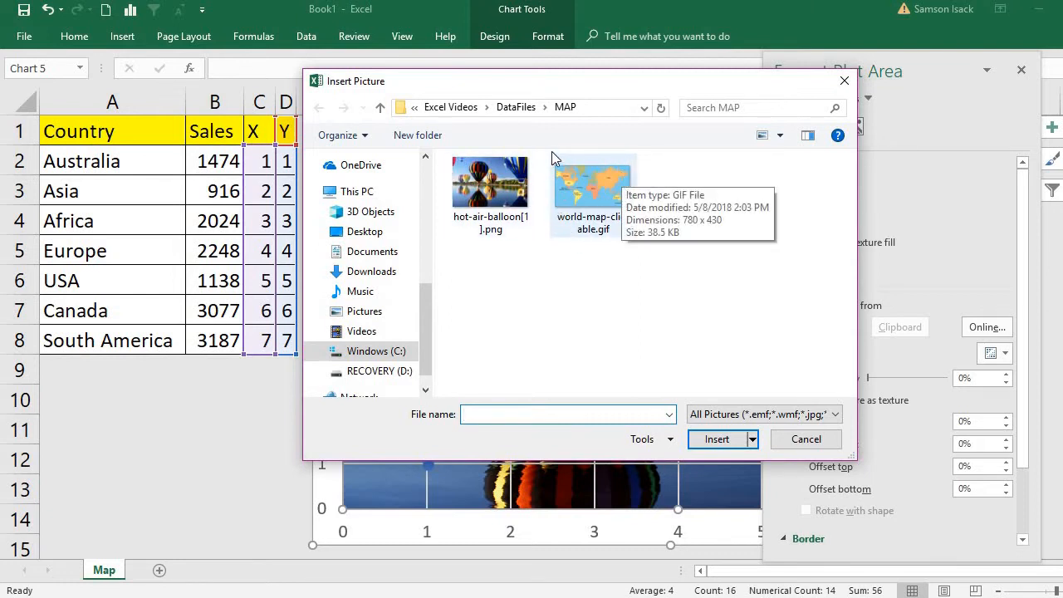
{"action": "left_click", "coordinate": [516, 107]}
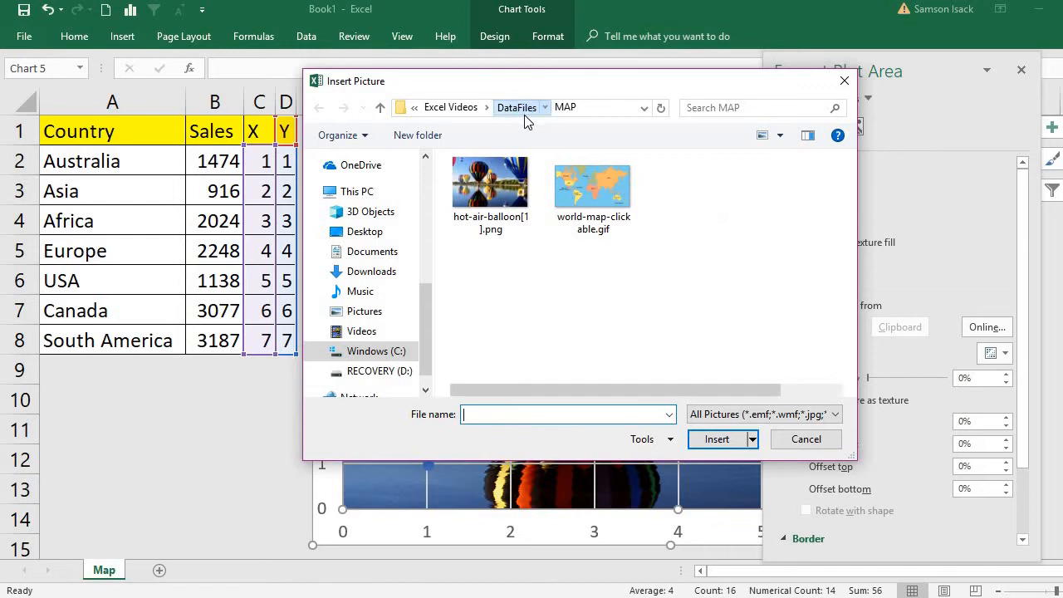
{"action": "double_click", "coordinate": [491, 182]}
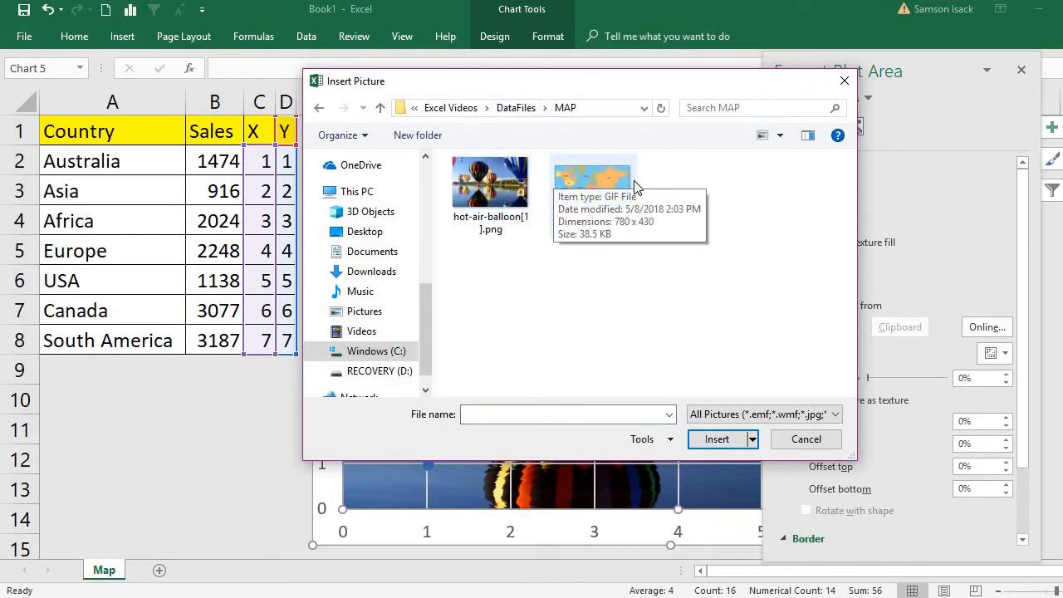
{"action": "double_click", "coordinate": [580, 176]}
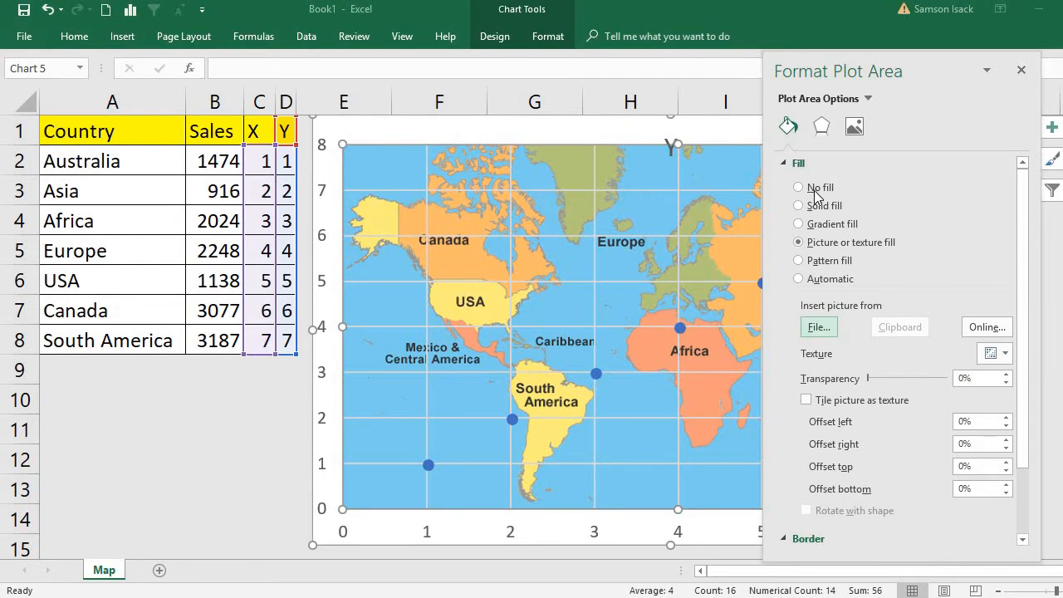
{"action": "left_click", "coordinate": [1021, 70]}
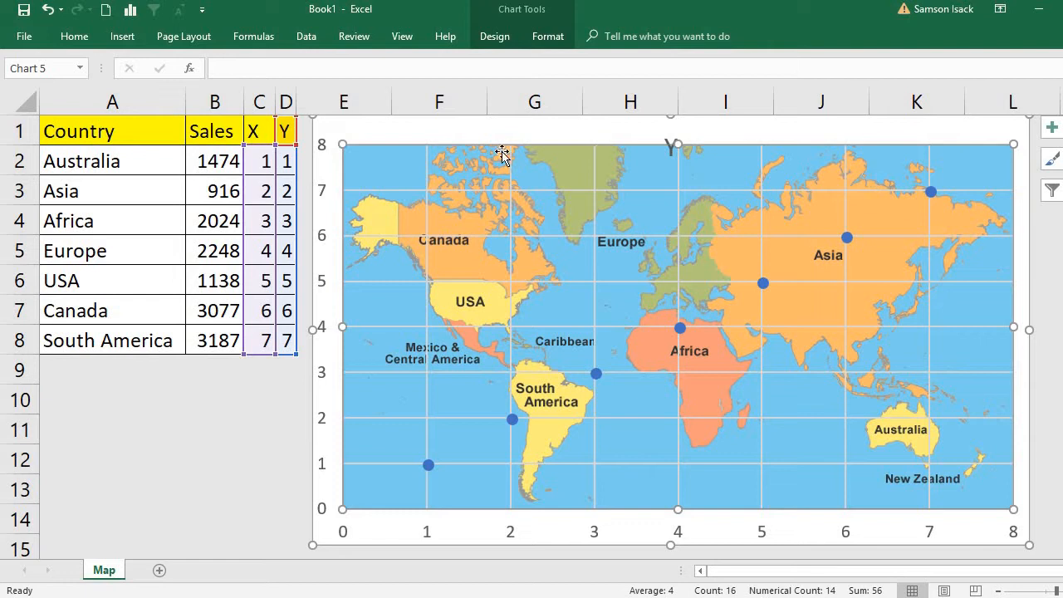
{"action": "mouse_move", "coordinate": [547, 167]}
{"action": "left_mouse_down"}
{"action": "mouse_move", "coordinate": [529, 152]}
{"action": "mouse_move", "coordinate": [530, 164]}
{"action": "left_mouse_up"}
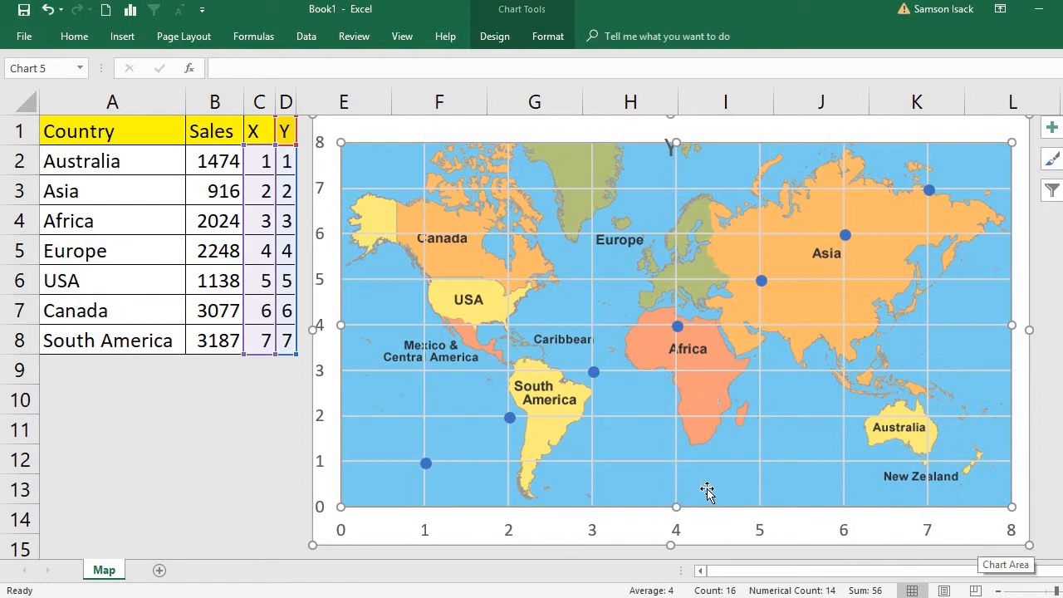
Set the horizontal axis maximum to 25 and its major unit to 1.
{"action": "double_click", "coordinate": [341, 532]}
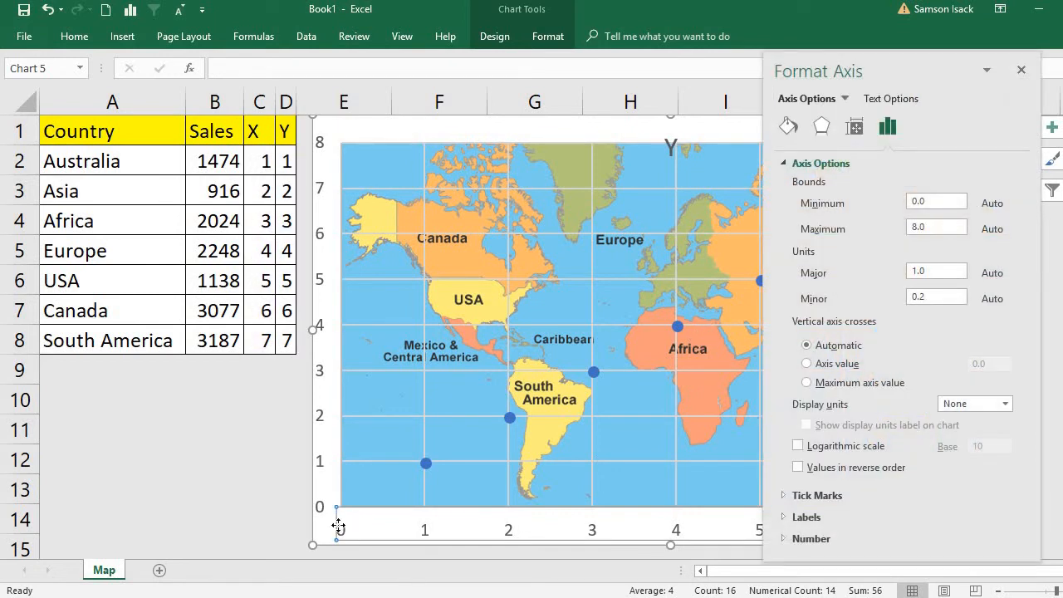
{"action": "left_click", "coordinate": [935, 225]}
{"action": "left_click_drag", "start_coordinate": [950, 226], "coordinate": [862, 234]}
{"action": "type", "text": "20"}
{"action": "key", "text": "BackSpace"}
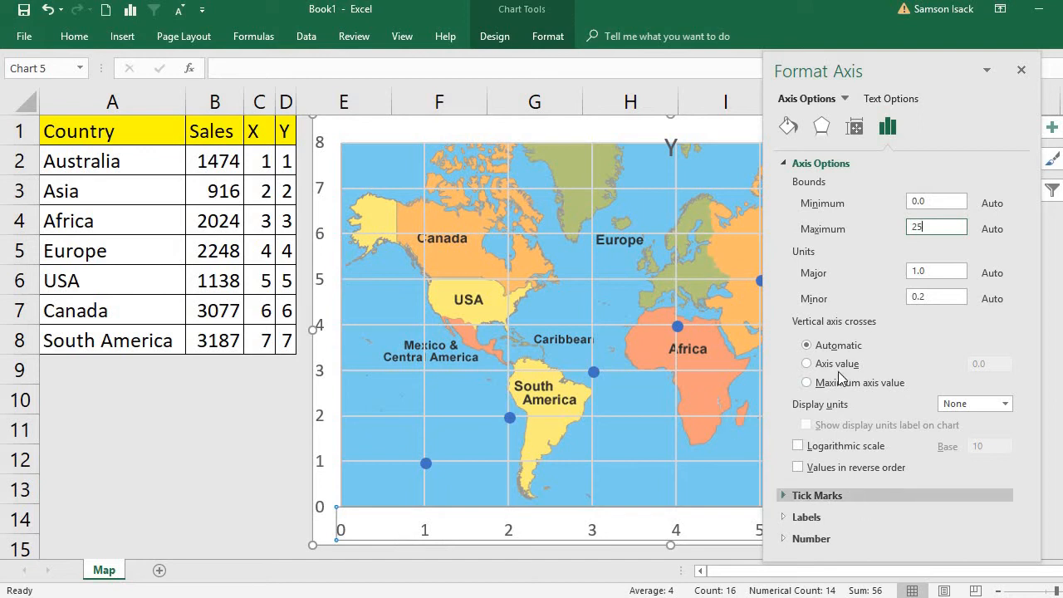
{"action": "key", "text": "Return"}
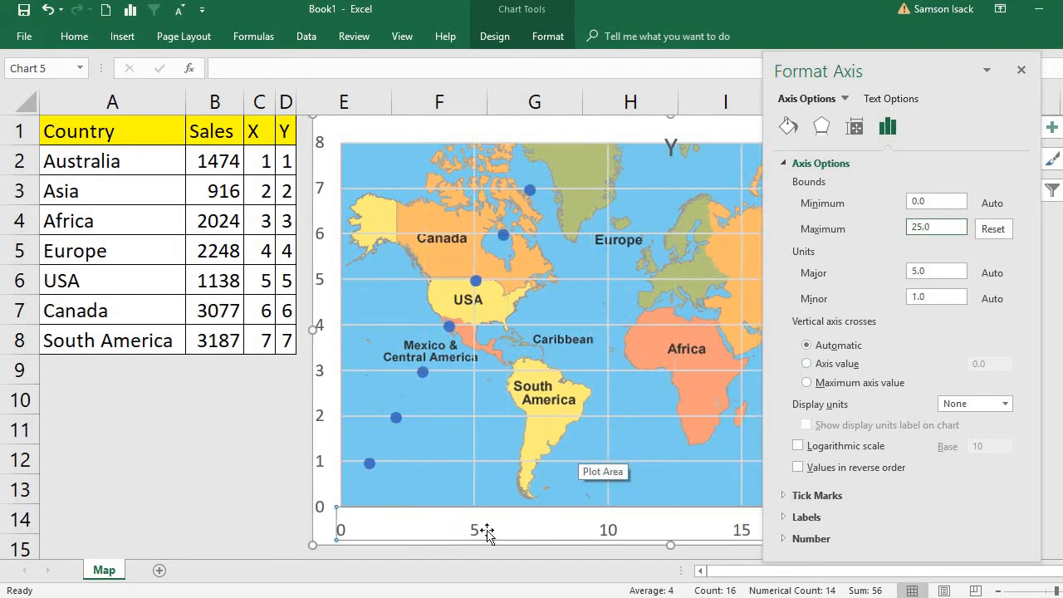
{"action": "left_click", "coordinate": [929, 272]}
{"action": "double_click", "coordinate": [930, 272]}
{"action": "type", "text": "1"}
{"action": "key", "text": "Return"}
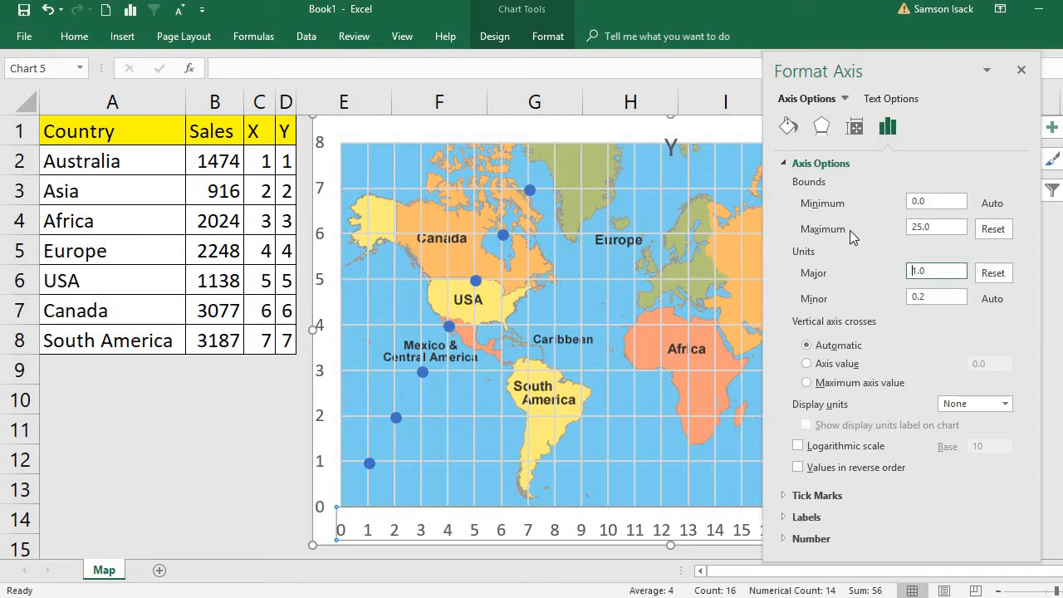
Set the vertical axis maximum to 25 and its major unit to 1.
{"action": "left_click", "coordinate": [321, 288]}
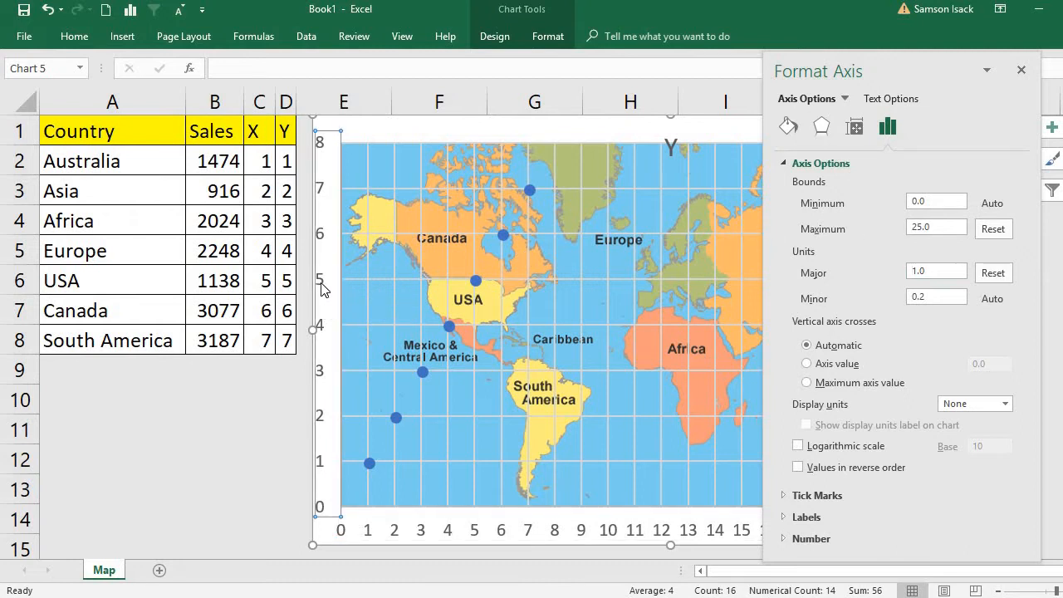
{"action": "left_click", "coordinate": [931, 227]}
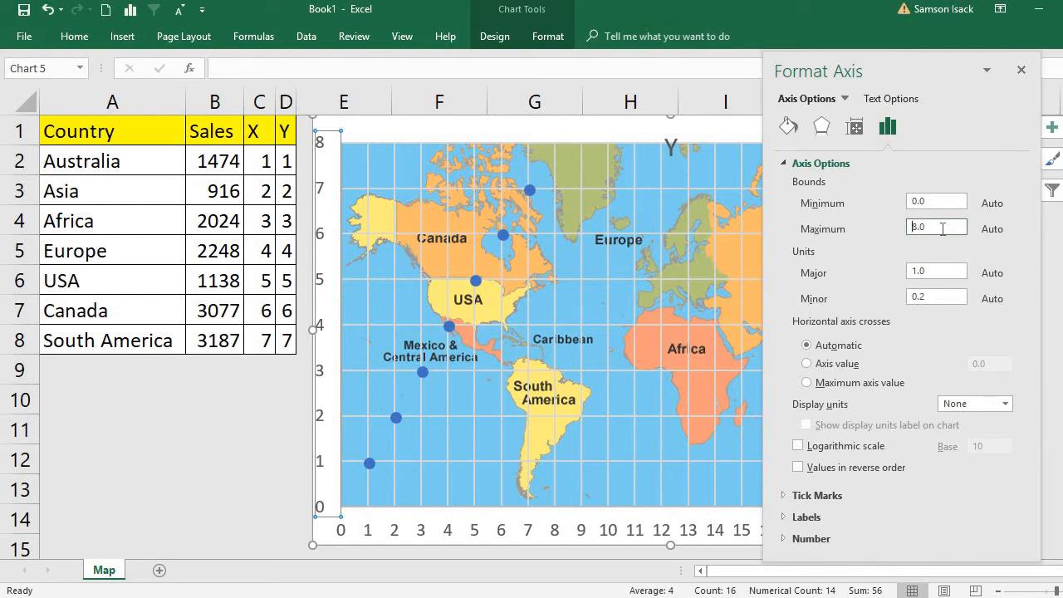
{"action": "left_click_drag", "start_coordinate": [942, 229], "coordinate": [847, 230]}
{"action": "type", "text": "25"}
{"action": "key", "text": "Return"}
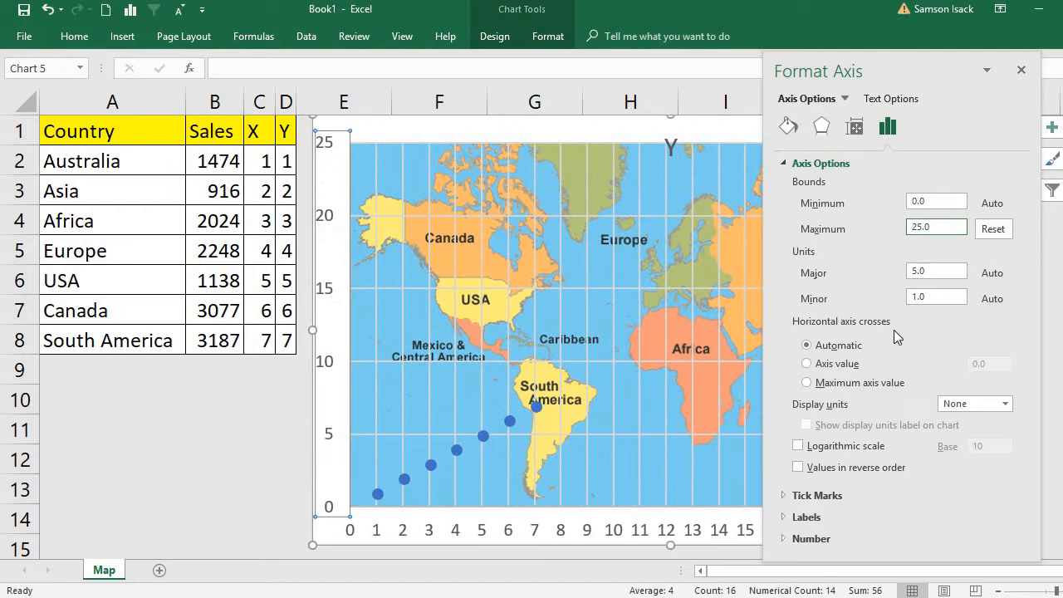
{"action": "left_click", "coordinate": [946, 271]}
{"action": "key", "text": "shift+Home"}
{"action": "type", "text": "1"}
{"action": "key", "text": "Return"}
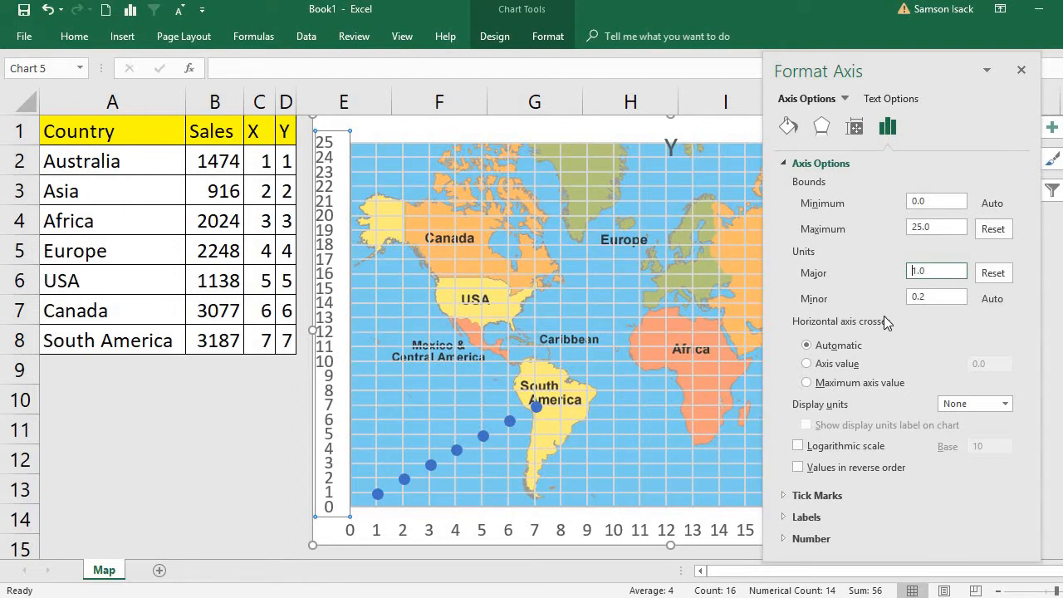
Change the horizontal axis maximum to 20.
{"action": "left_click", "coordinate": [496, 505]}
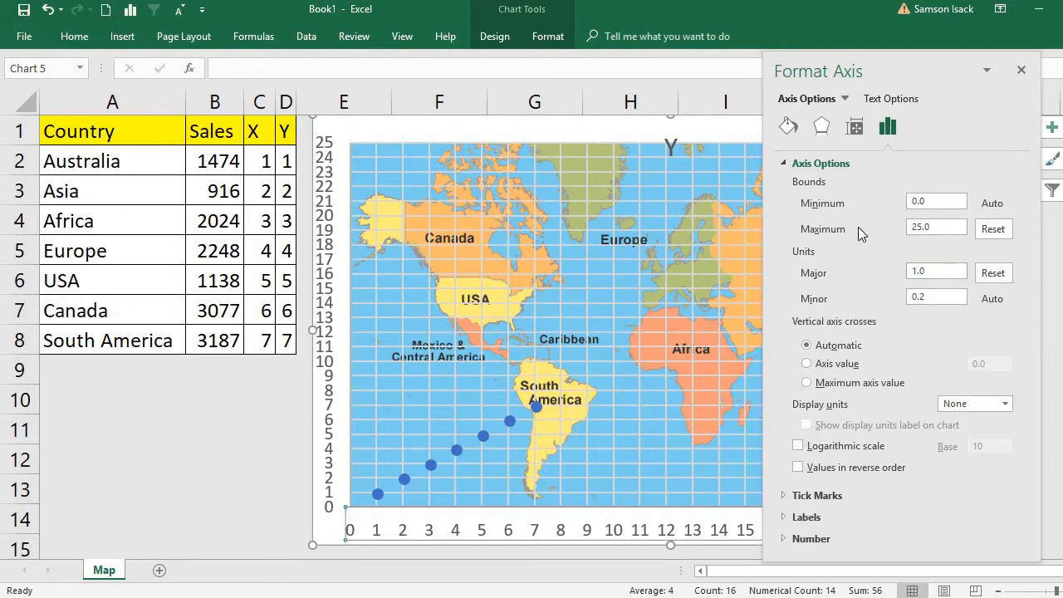
{"action": "left_click", "coordinate": [949, 228]}
{"action": "double_click", "coordinate": [907, 225]}
{"action": "type", "text": "20"}
{"action": "key", "text": "Return"}
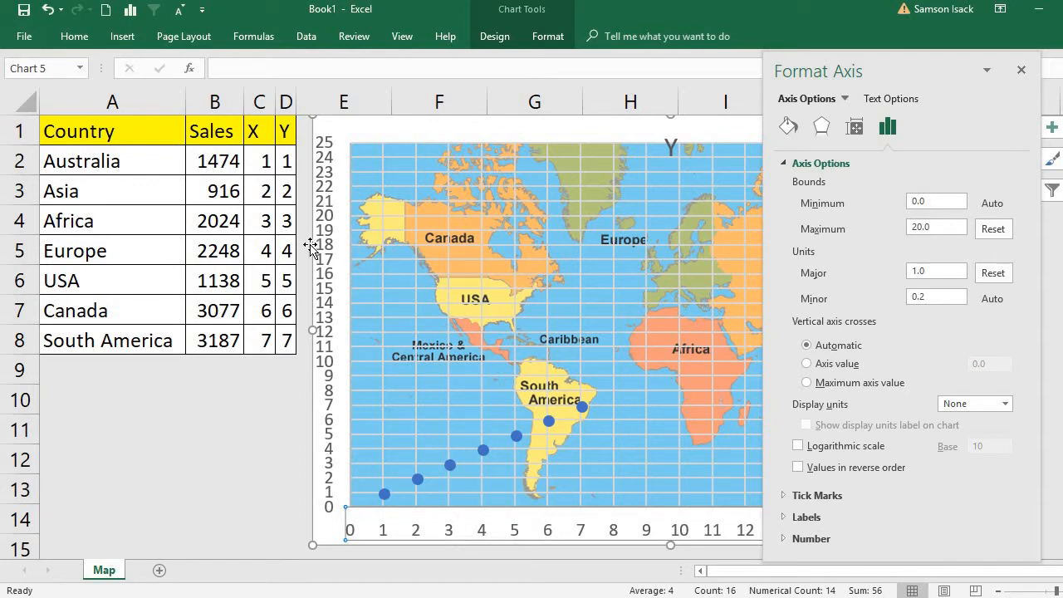
Change the vertical axis maximum to 20 and close the axis formatting.
{"action": "left_click", "coordinate": [333, 260]}
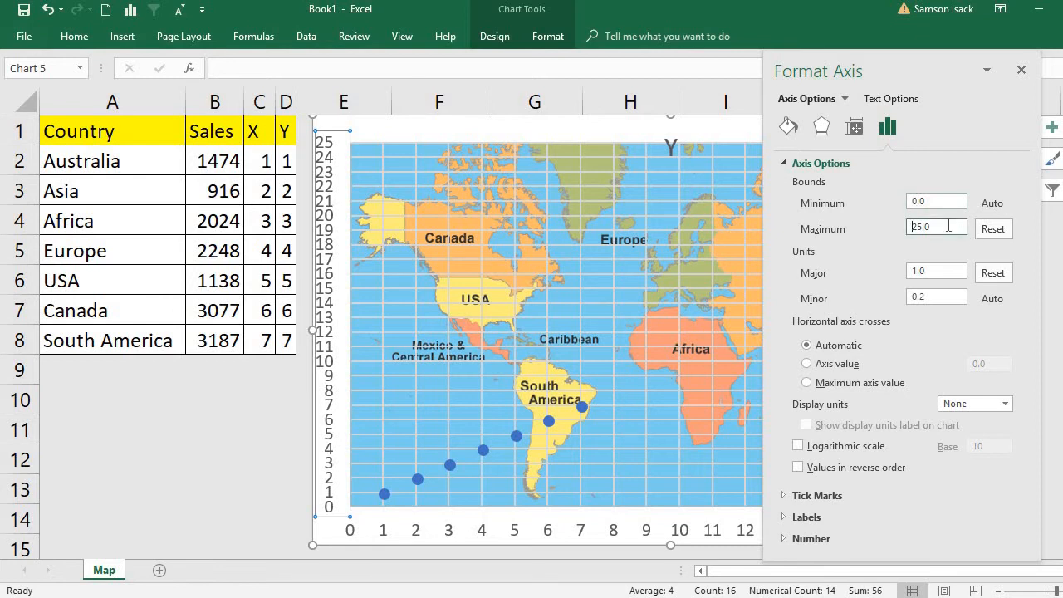
{"action": "left_click_drag", "start_coordinate": [948, 225], "coordinate": [848, 227]}
{"action": "type", "text": "2"}
{"action": "key", "text": "Return"}
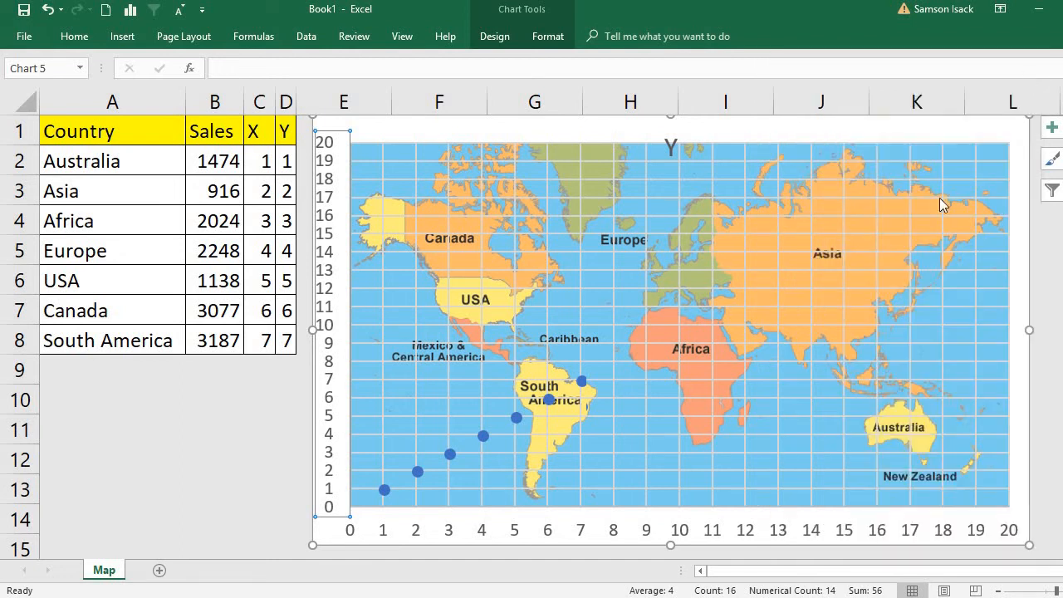
{"action": "left_click", "coordinate": [1022, 70]}
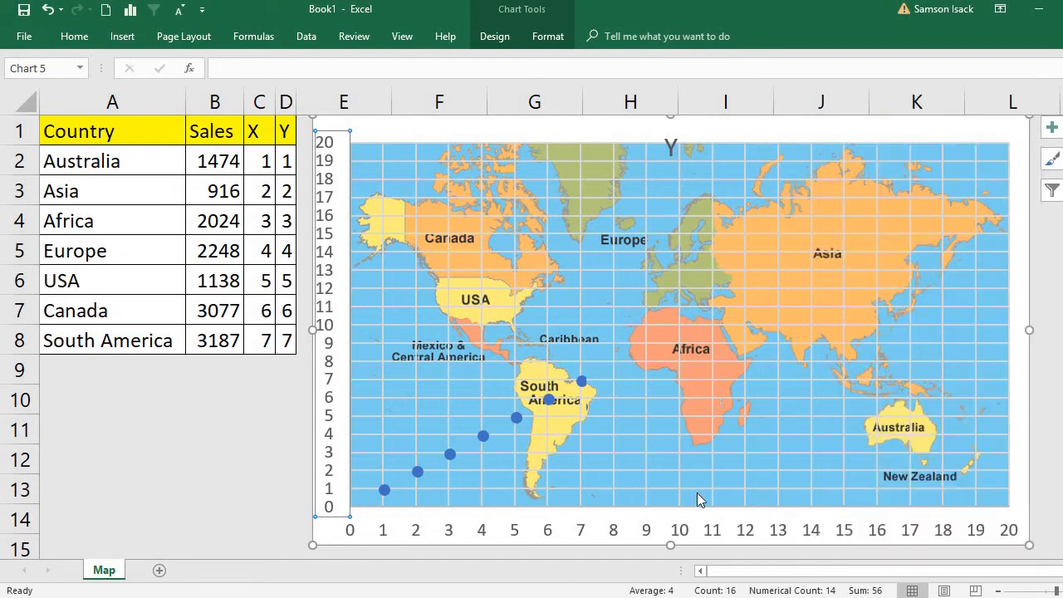
Place the Australia marker on the map by entering X 17 in C2 and Y 4 in D2.
{"action": "left_click", "coordinate": [148, 158]}
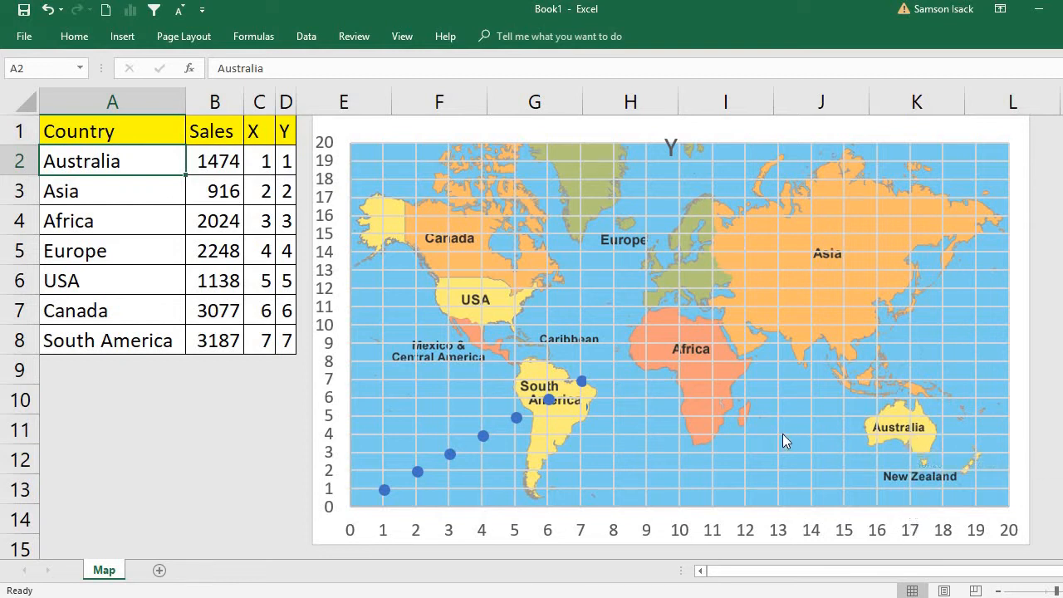
{"action": "left_click", "coordinate": [264, 161]}
{"action": "type", "text": "17"}
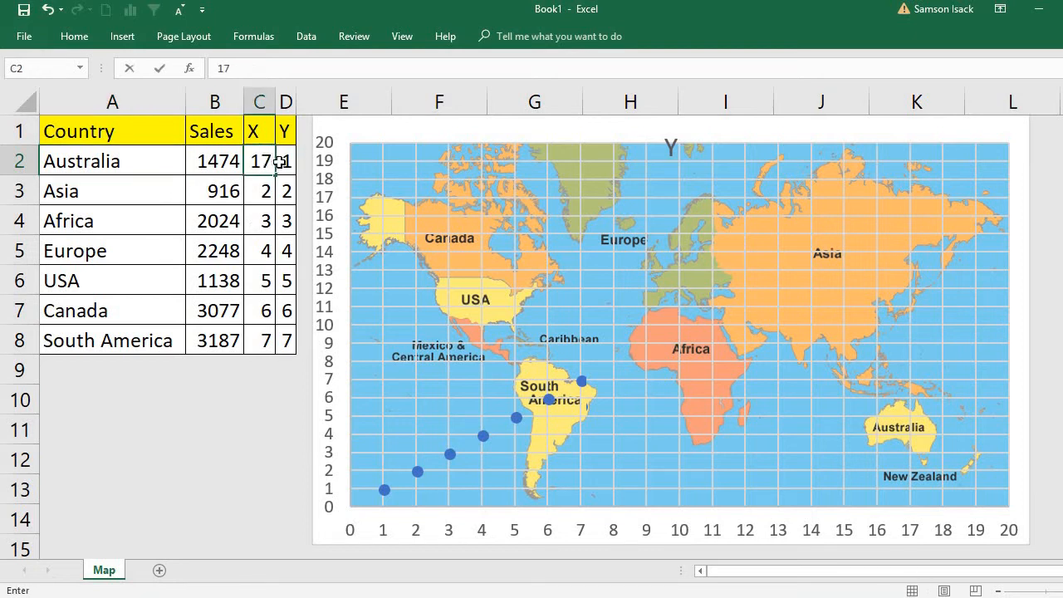
{"action": "left_click", "coordinate": [283, 162]}
{"action": "type", "text": "4"}
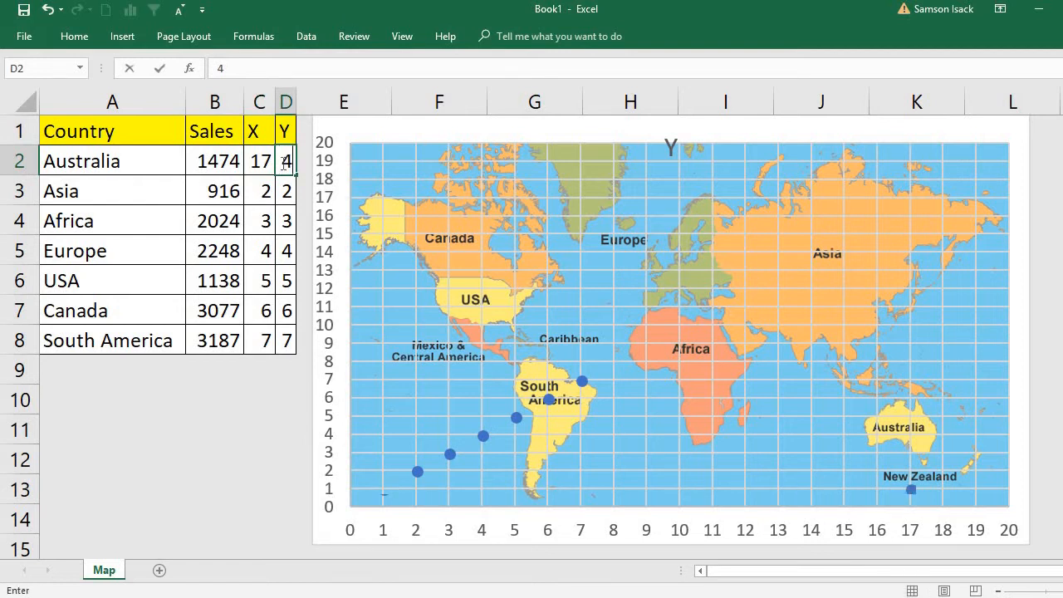
{"action": "key", "text": "Return"}
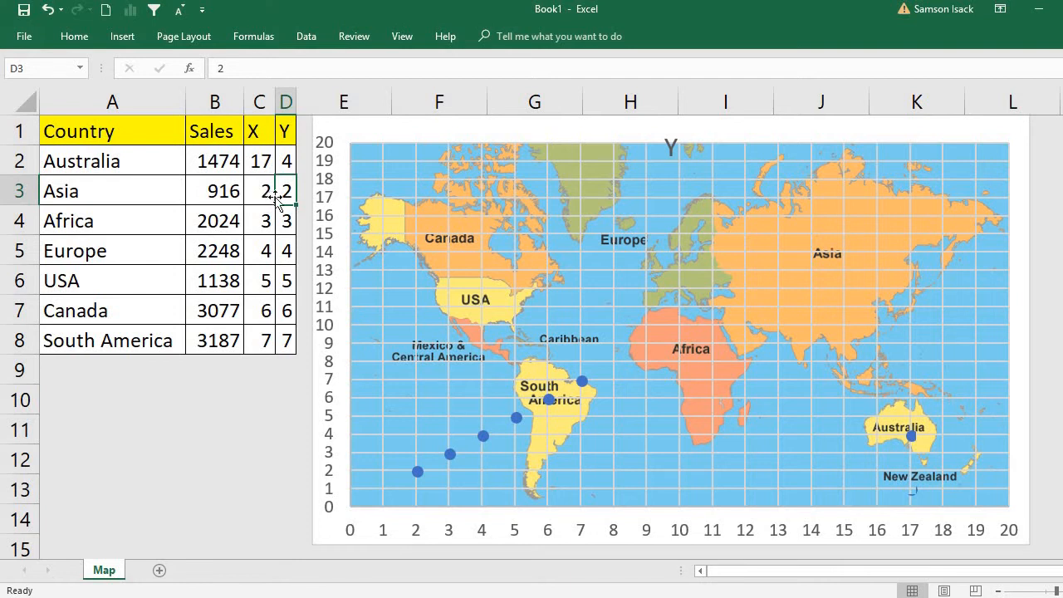
Place the Asia marker on the map by entering X 14 in C3 and Y 15 in D3.
{"action": "left_click", "coordinate": [812, 232]}
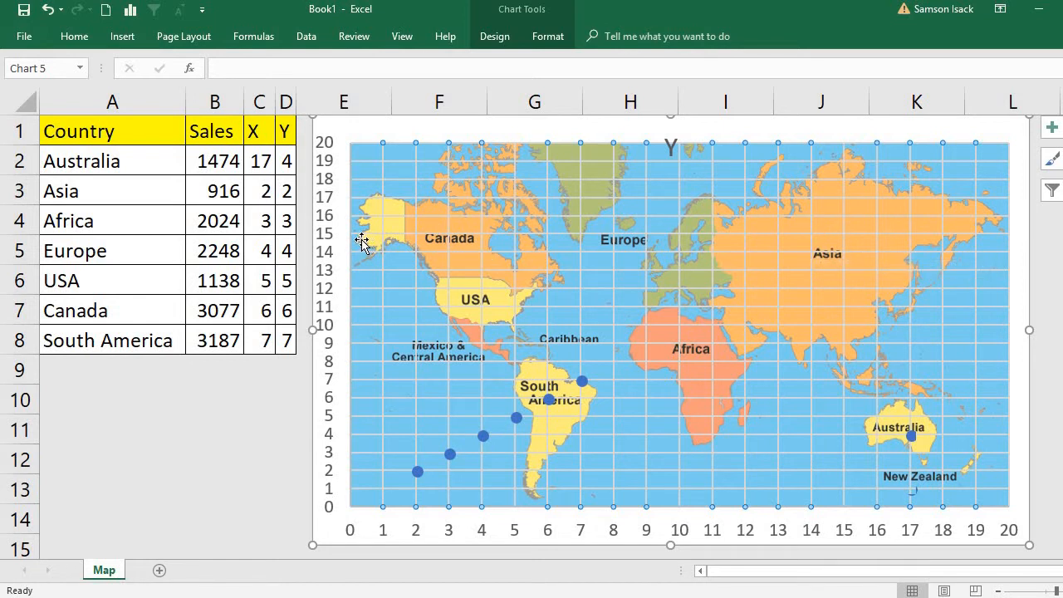
{"action": "left_click", "coordinate": [262, 191]}
{"action": "type", "text": "14"}
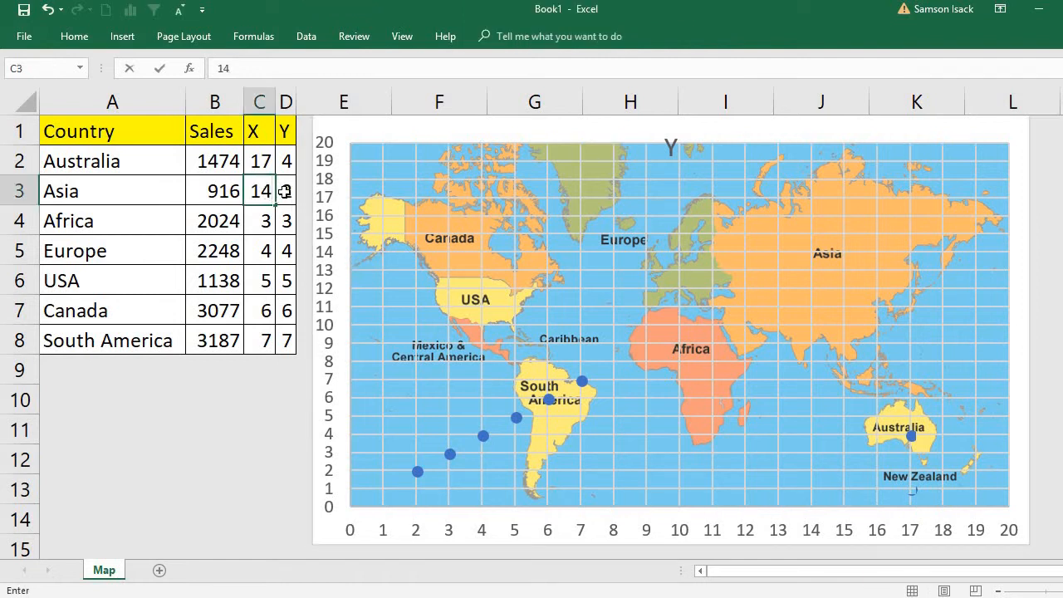
{"action": "left_click", "coordinate": [284, 191]}
{"action": "type", "text": "1"}
{"action": "type", "text": "5"}
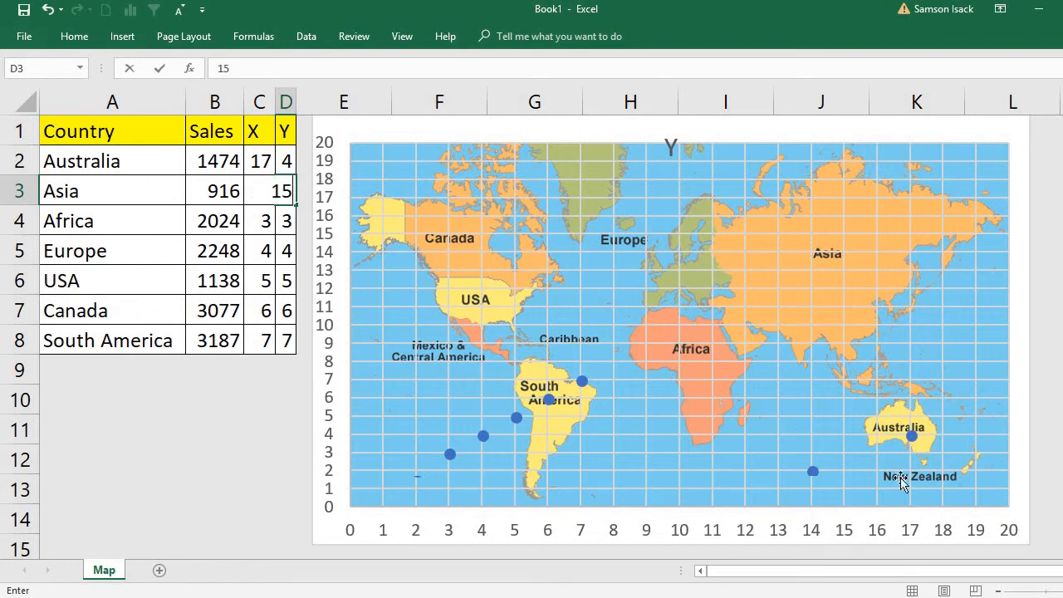
{"action": "key", "text": "Return"}
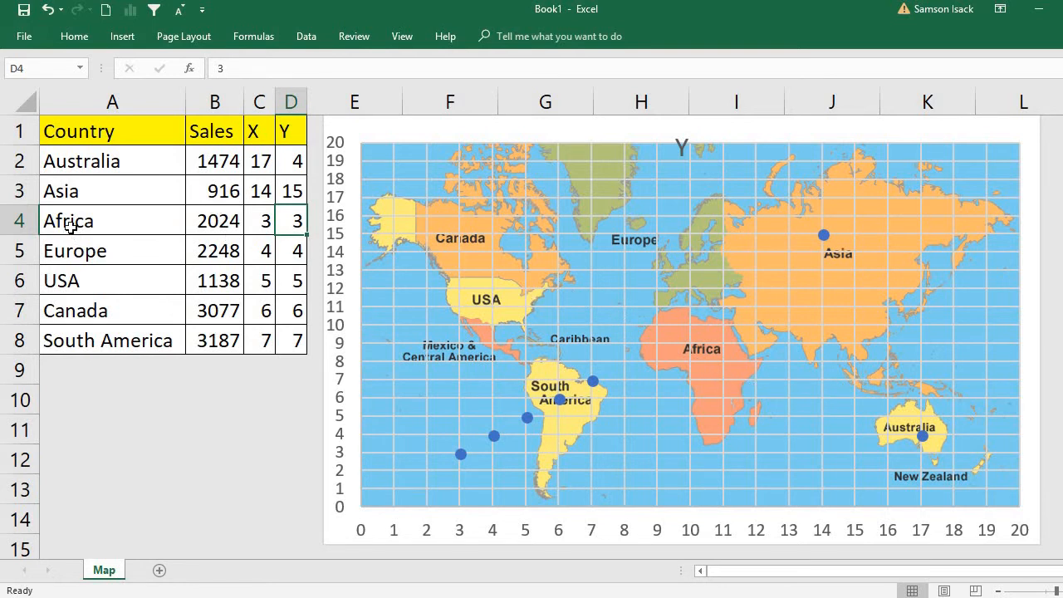
Place the Africa marker on the map by entering X 11 in C4 and Y 8 in D4.
{"action": "left_click", "coordinate": [262, 221]}
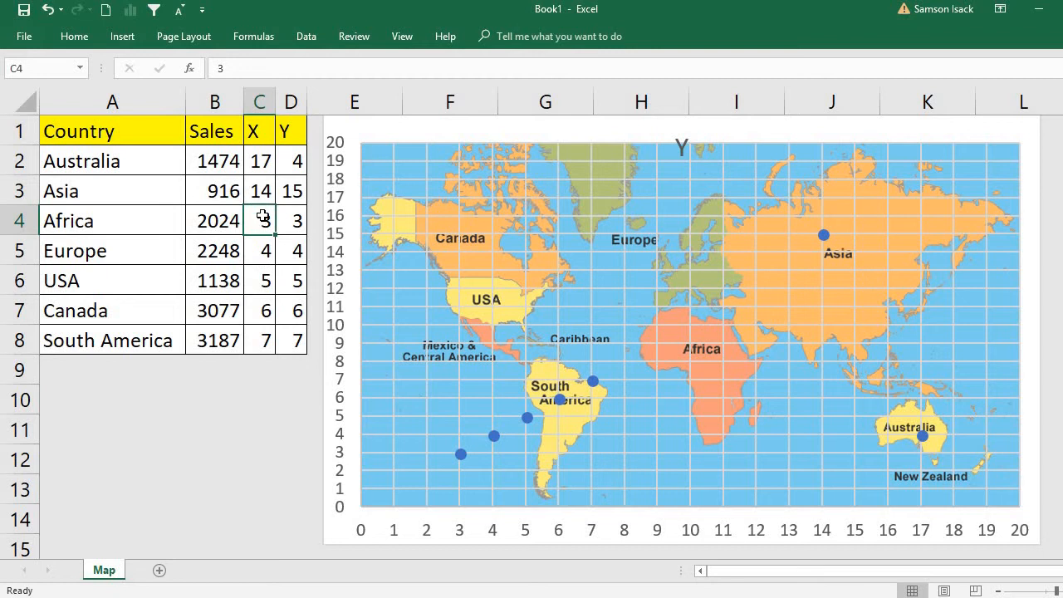
{"action": "type", "text": "11"}
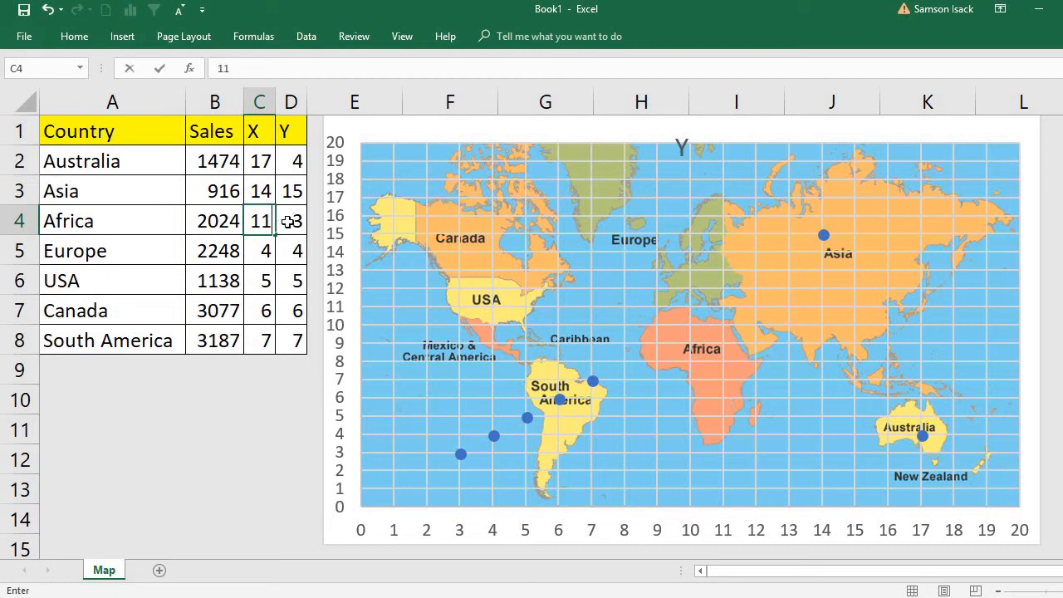
{"action": "left_click", "coordinate": [289, 221]}
{"action": "type", "text": "8"}
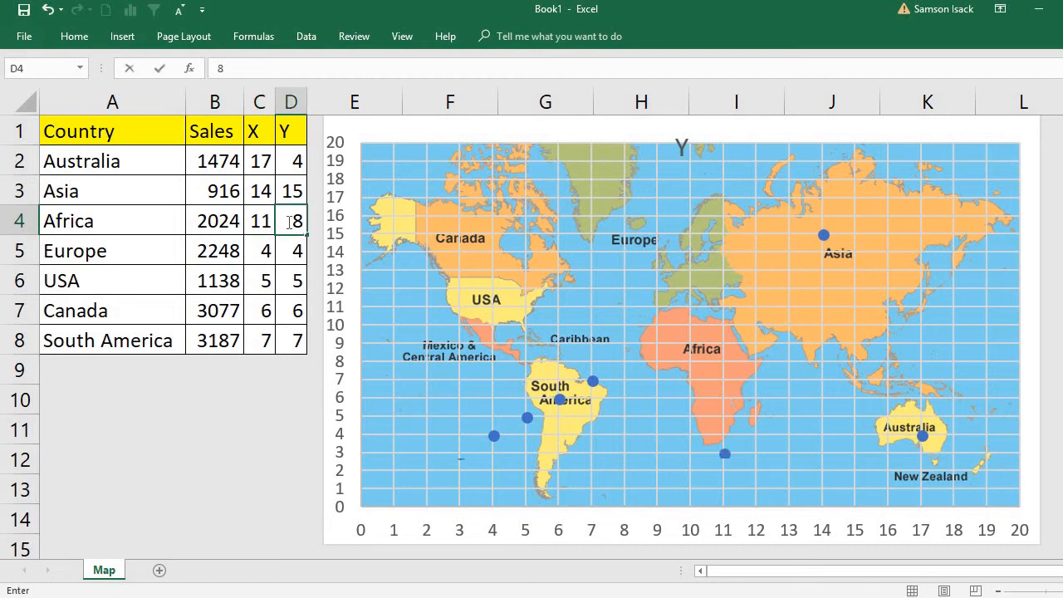
{"action": "key", "text": "Return"}
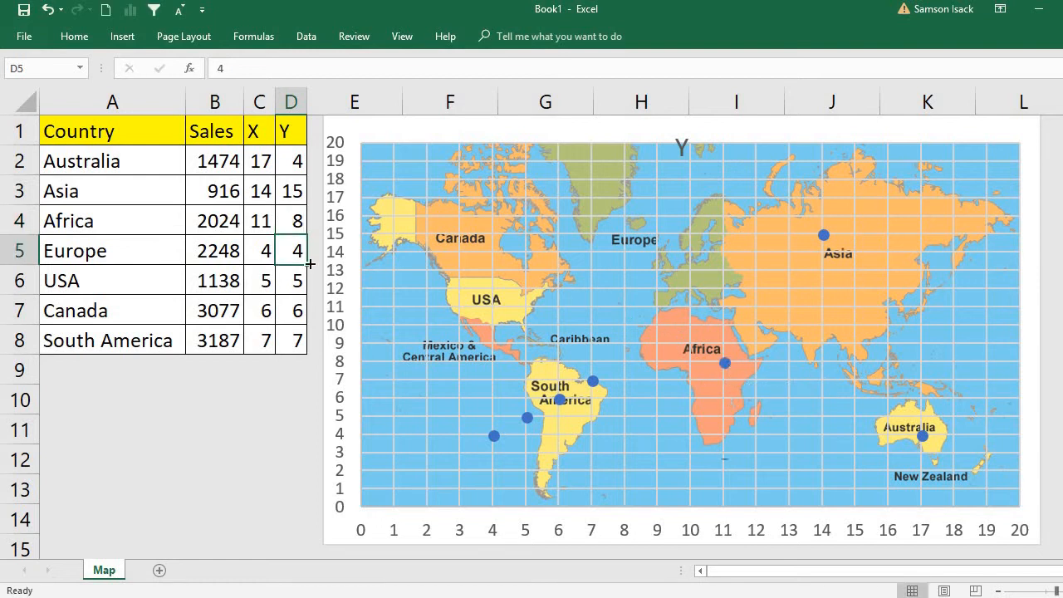
Place the Europe marker on the map by entering X 10 in C5 and Y 13 in D5, and close the formatting pane.
{"action": "left_click", "coordinate": [264, 258]}
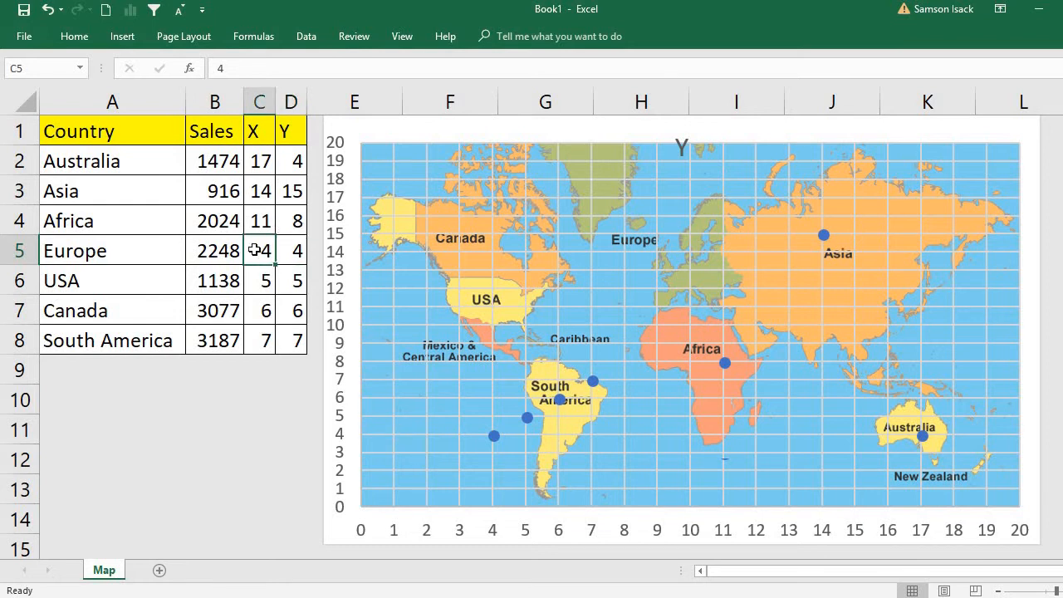
{"action": "left_click", "coordinate": [143, 251]}
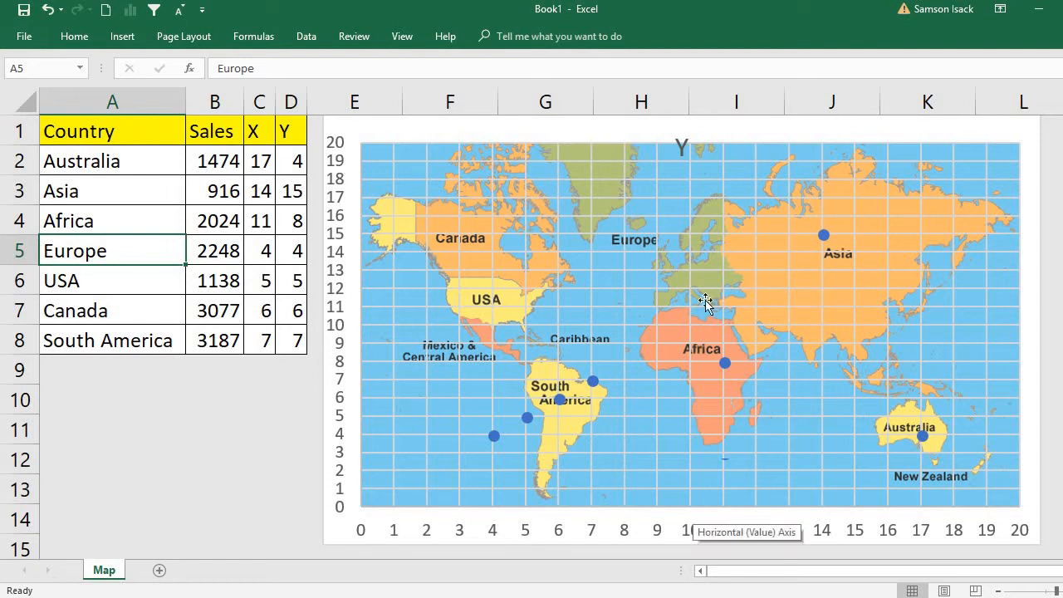
{"action": "double_click", "coordinate": [413, 269]}
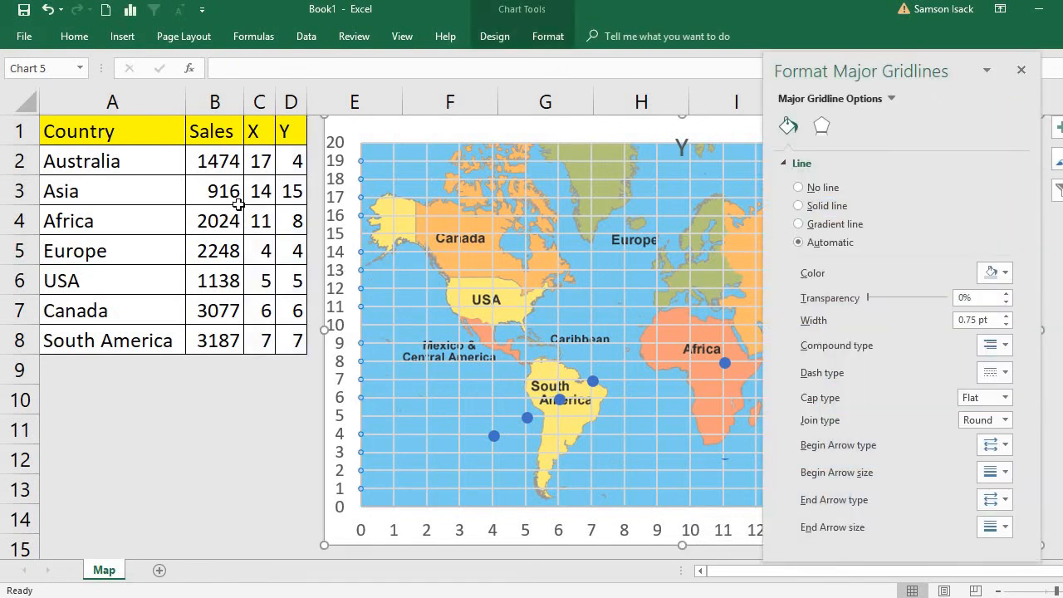
{"action": "left_click", "coordinate": [263, 250]}
{"action": "type", "text": "10"}
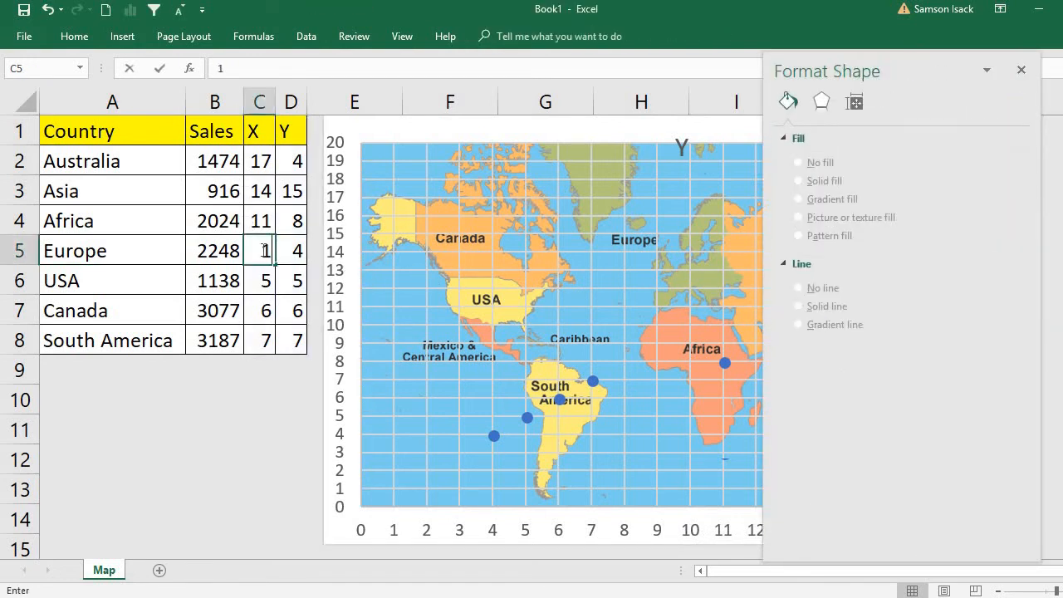
{"action": "left_click", "coordinate": [298, 251]}
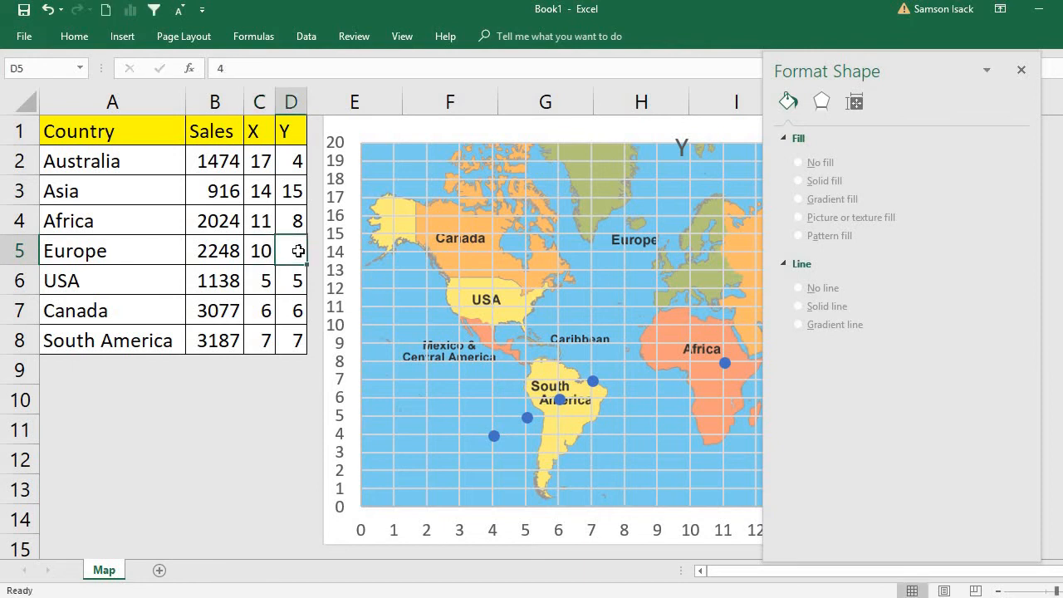
{"action": "type", "text": "13"}
{"action": "key", "text": "Return"}
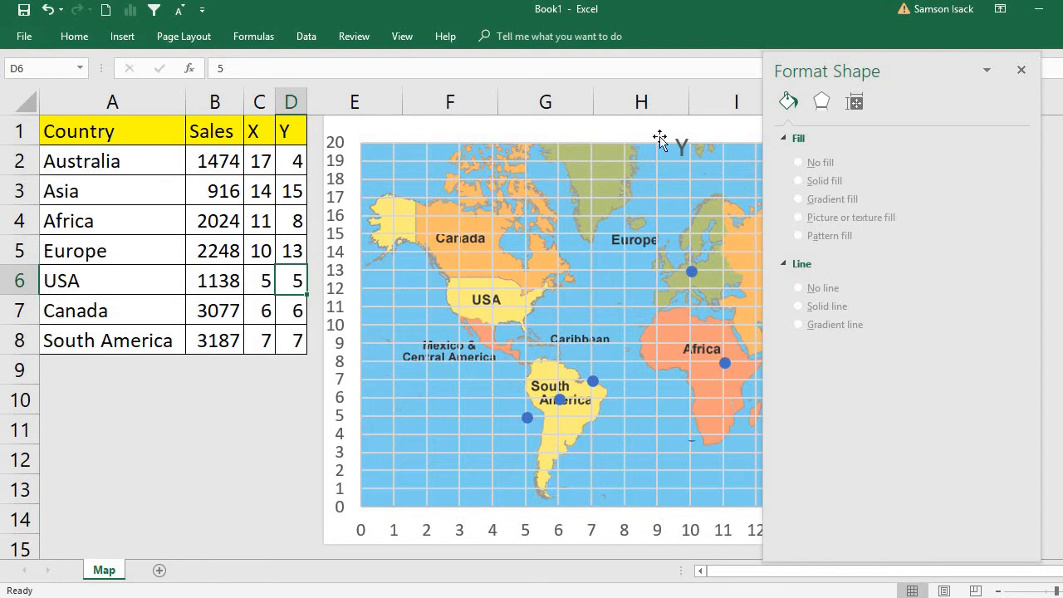
{"action": "left_click", "coordinate": [1021, 71]}
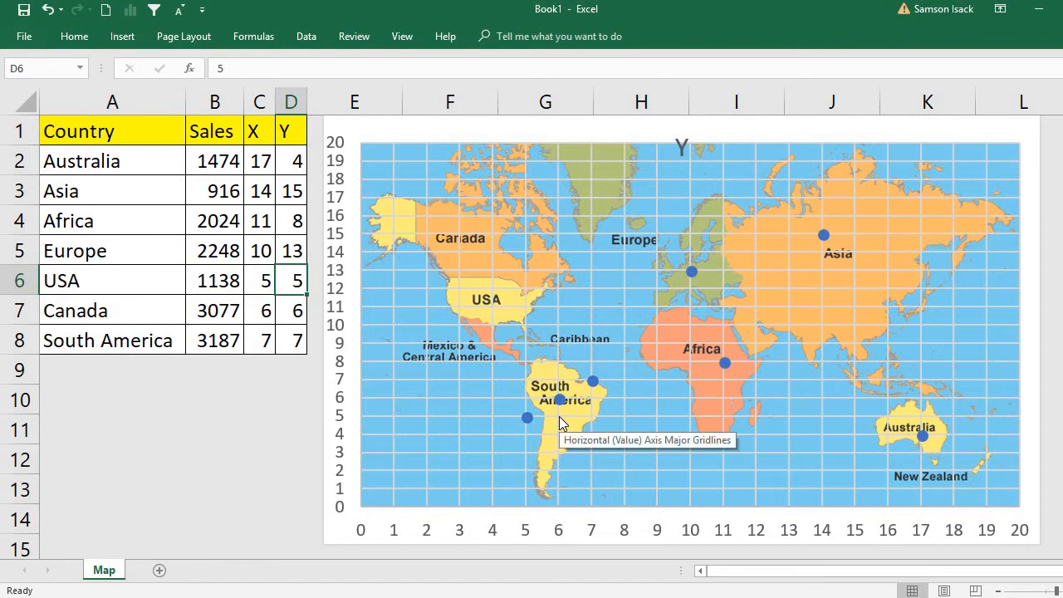
Place the USA marker on the map by entering X 3 in C6 and Y 12 in D6.
{"action": "left_click", "coordinate": [265, 282]}
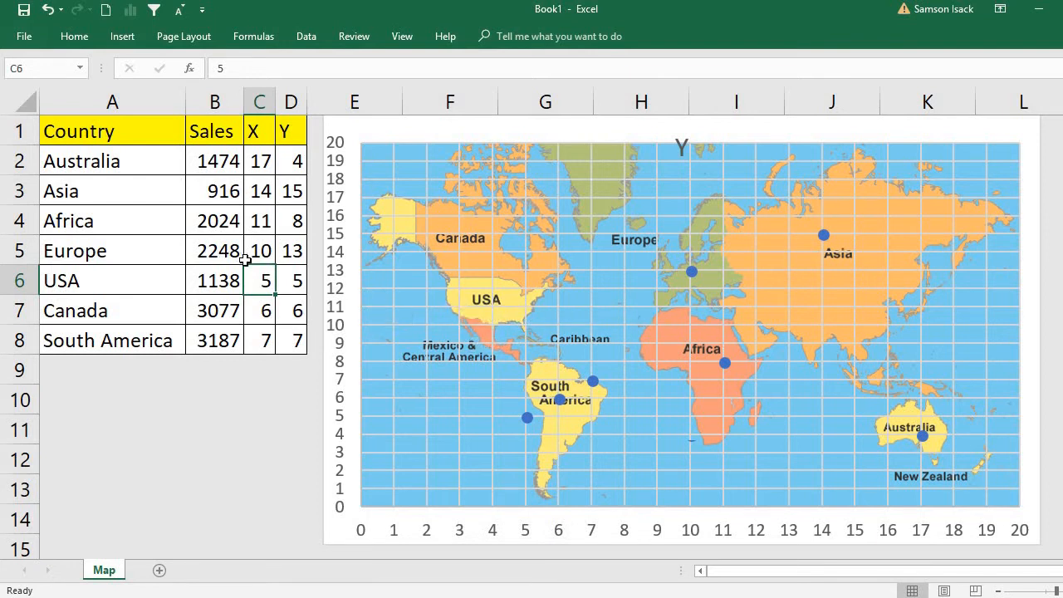
{"action": "type", "text": "3"}
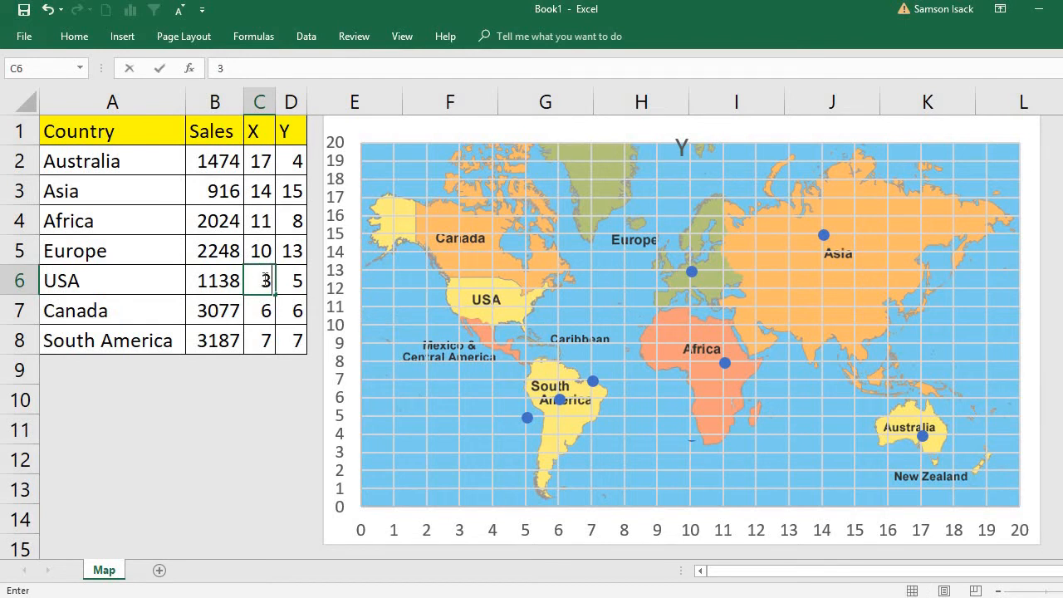
{"action": "left_click", "coordinate": [288, 280]}
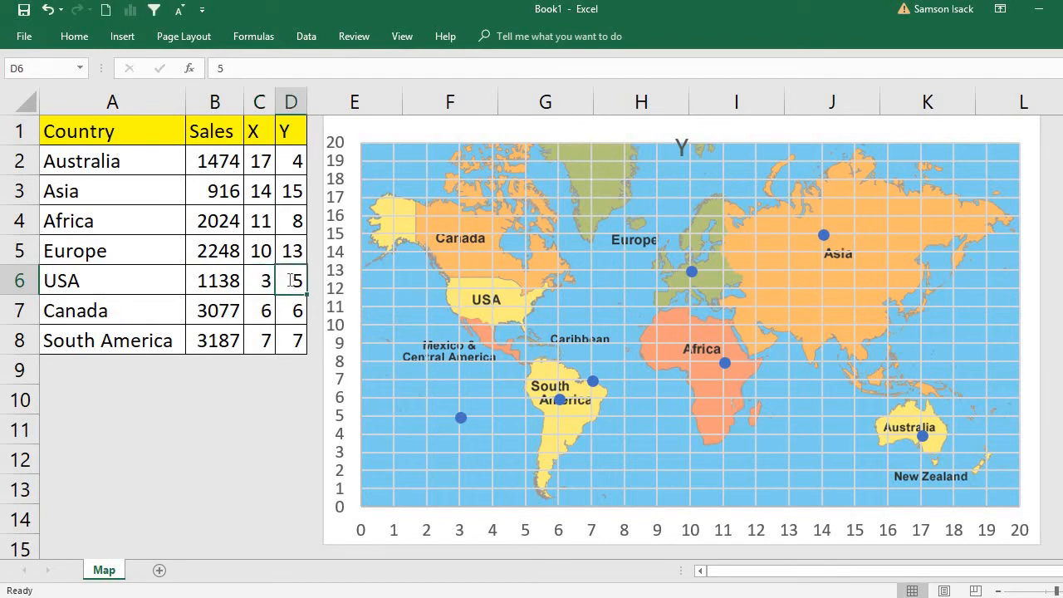
{"action": "type", "text": "12"}
{"action": "key", "text": "Return"}
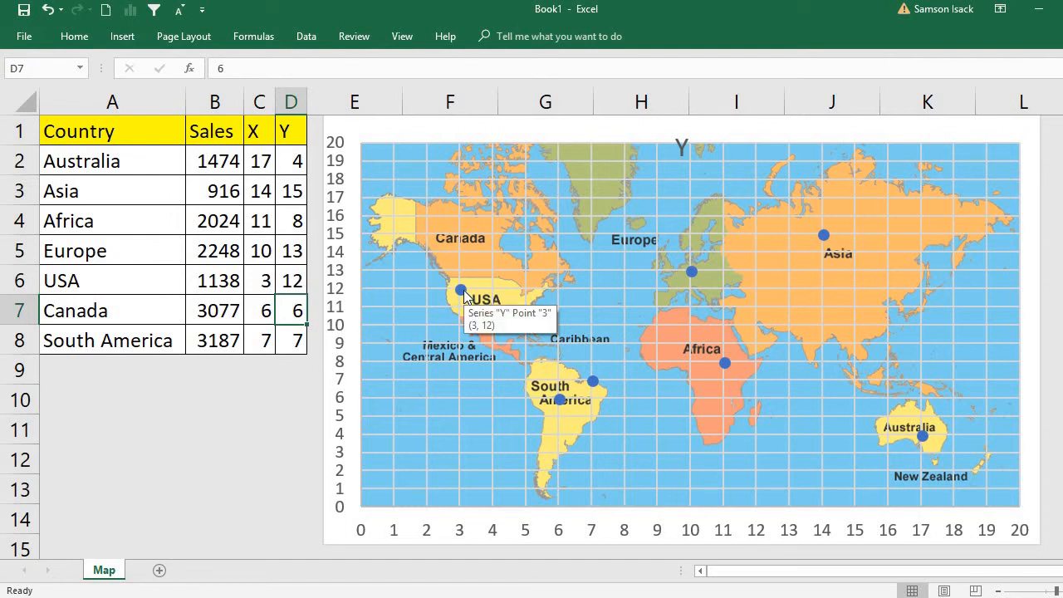
Place the Canada marker on the map by entering X 3 in C7 and Y 14 in D7.
{"action": "left_click", "coordinate": [265, 312]}
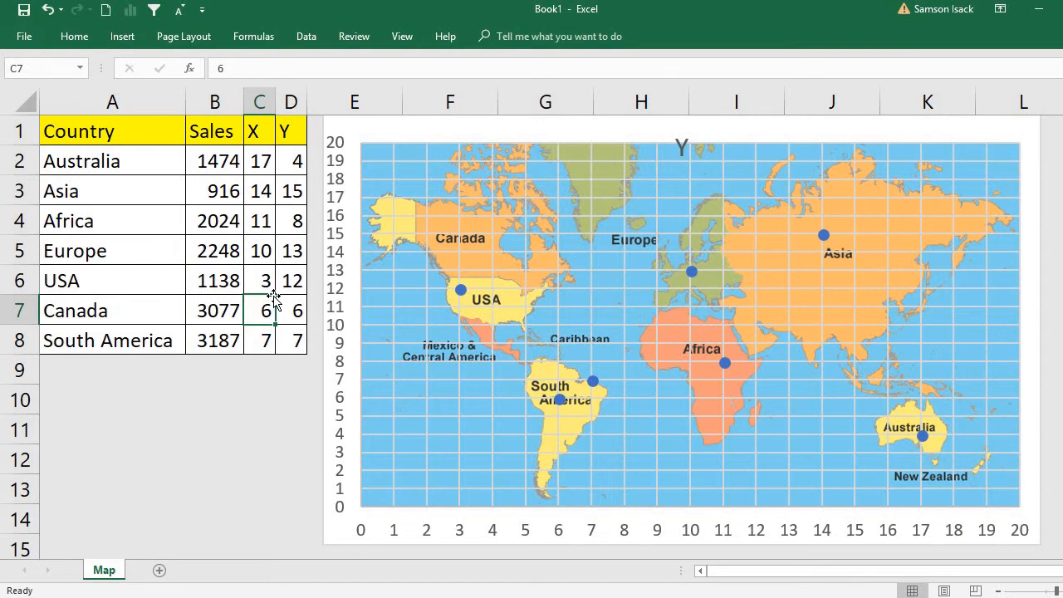
{"action": "type", "text": "3"}
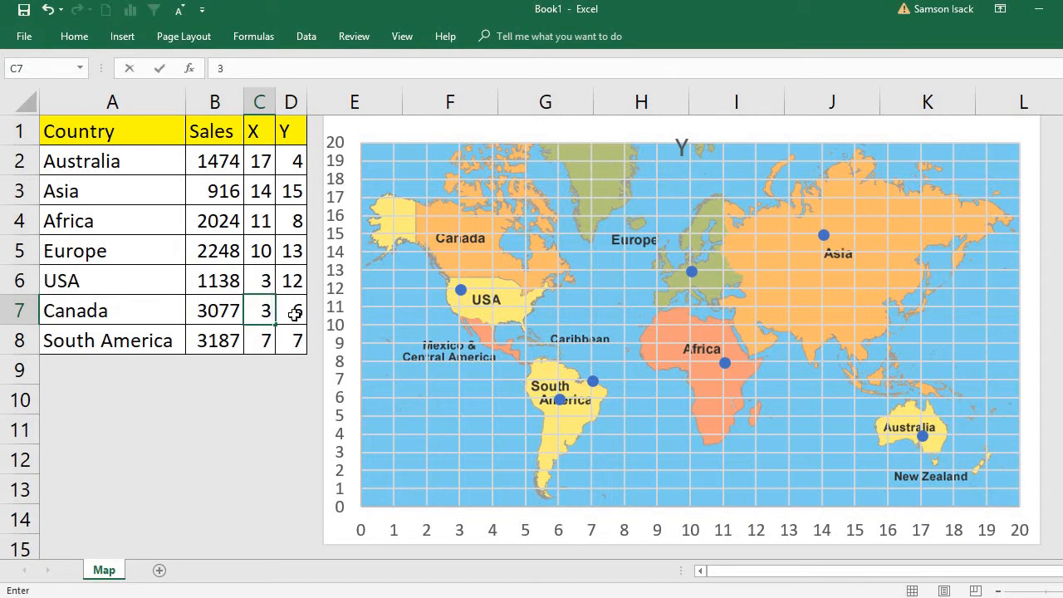
{"action": "left_click", "coordinate": [294, 312]}
{"action": "type", "text": "14"}
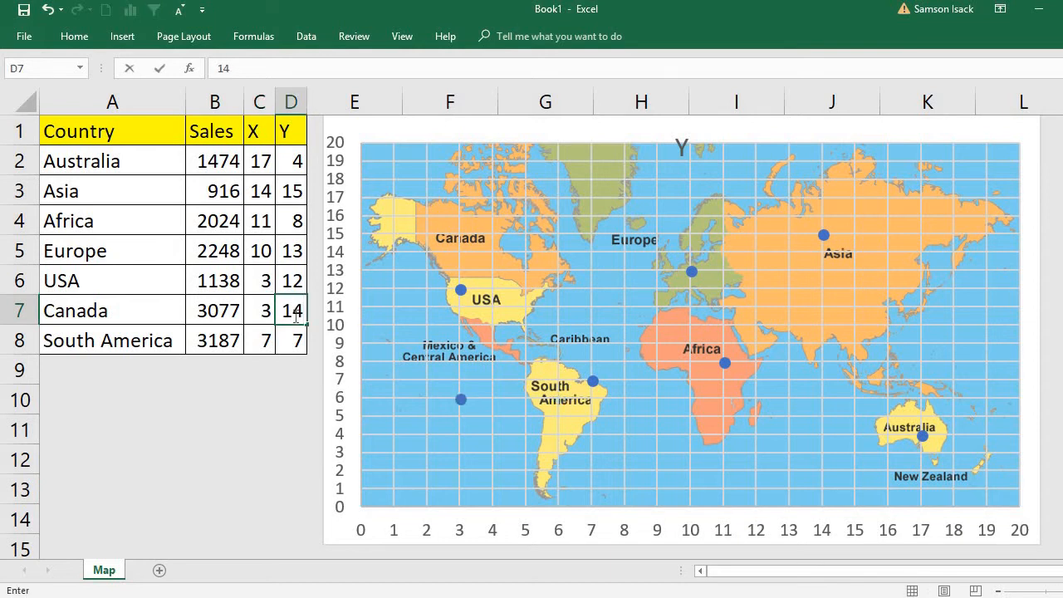
Place the South America marker on the map by entering X 6 in C8 and Y 5 in D8.
{"action": "left_click", "coordinate": [254, 345]}
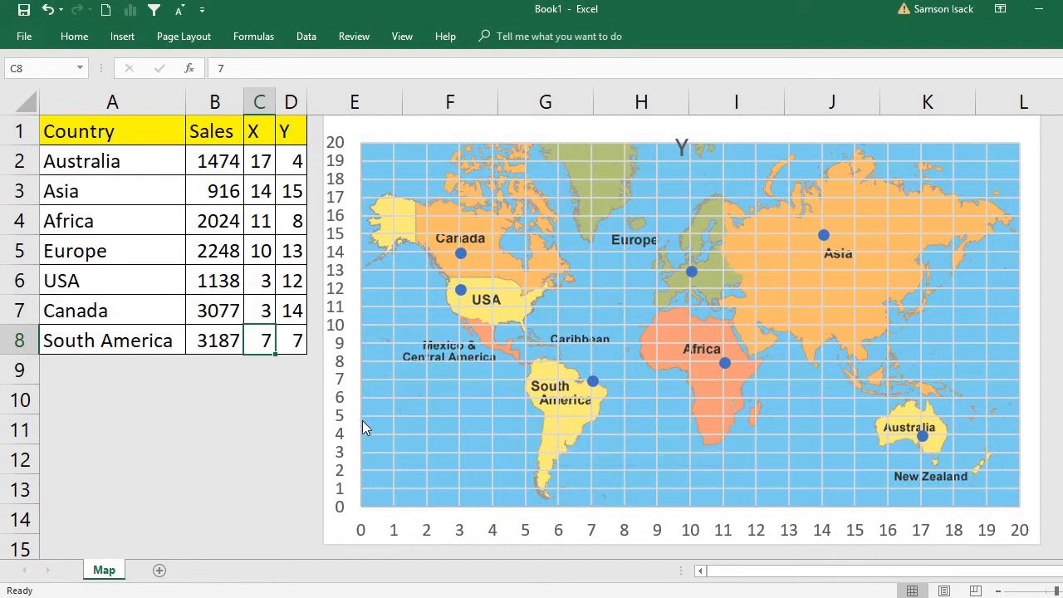
{"action": "type", "text": "6"}
{"action": "left_click", "coordinate": [293, 340]}
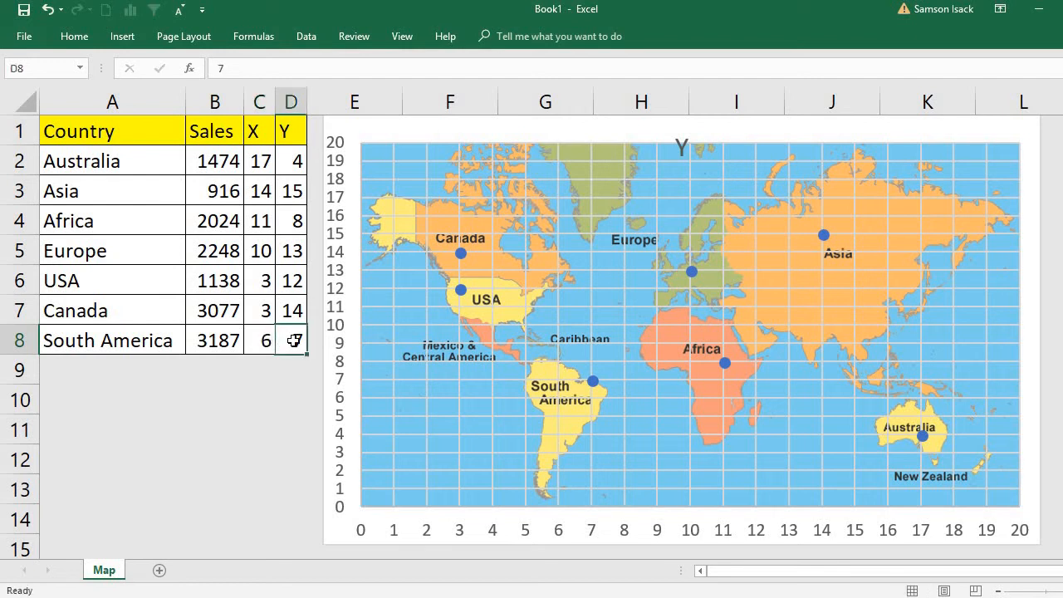
{"action": "type", "text": "5"}
{"action": "key", "text": "Return"}
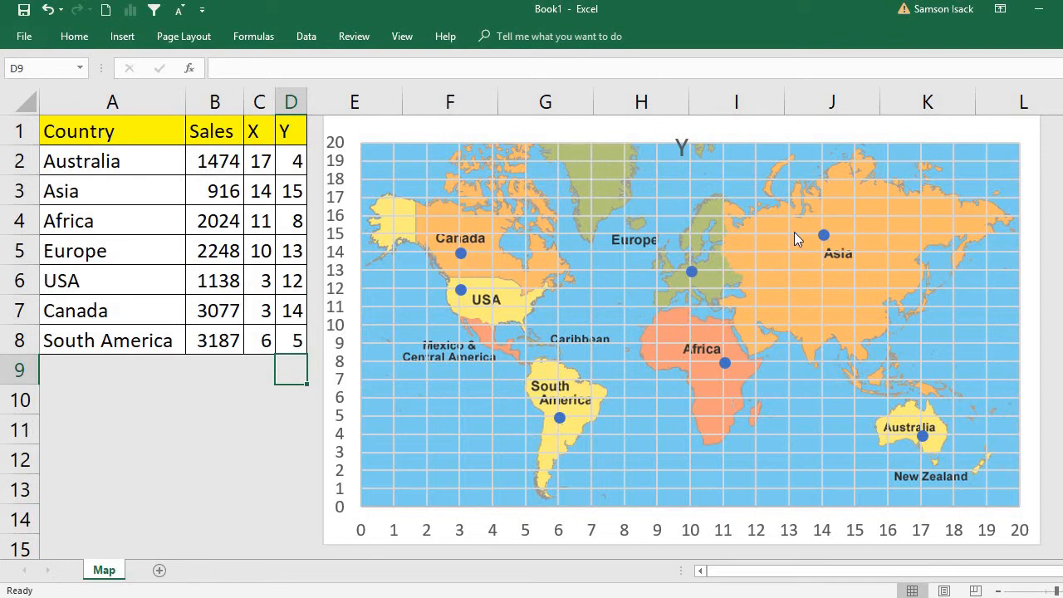
{"action": "left_click", "coordinate": [299, 336]}
Delete the horizontal and vertical axes from the map chart.
{"action": "mouse_move", "coordinate": [457, 258]}
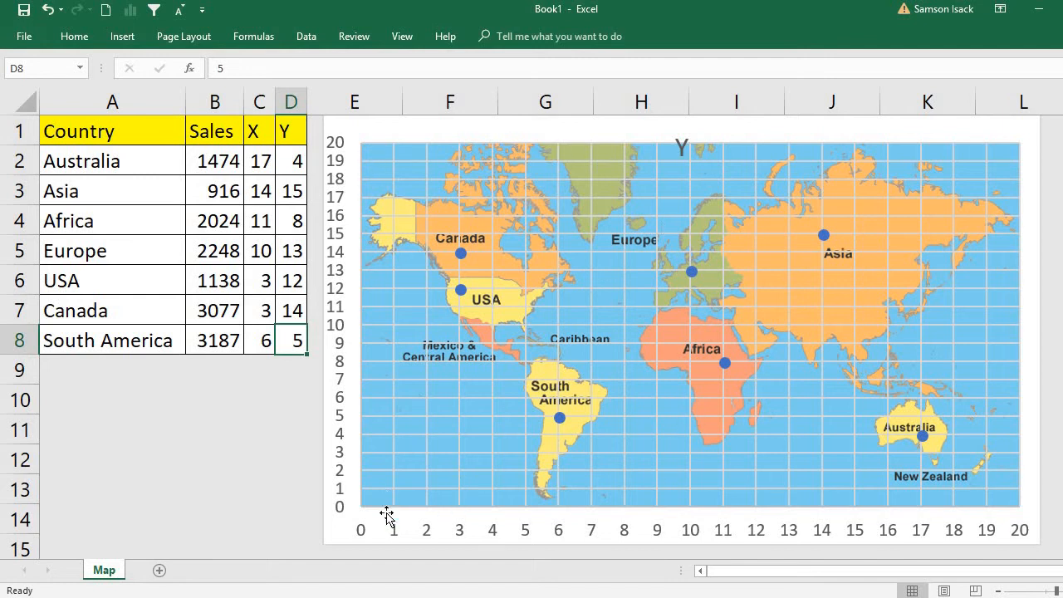
{"action": "left_click", "coordinate": [363, 532]}
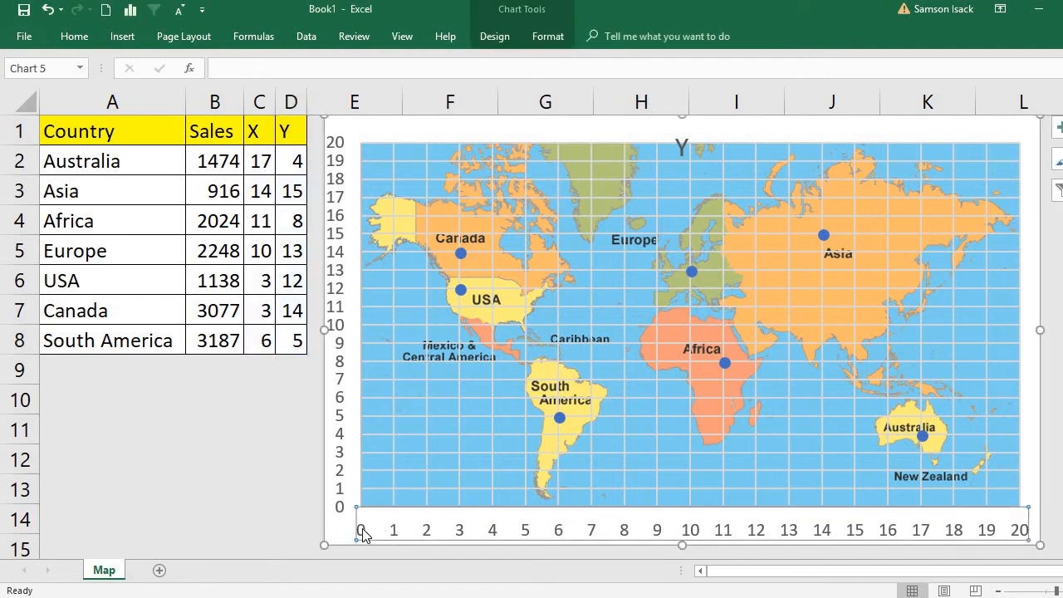
{"action": "key", "text": "Delete"}
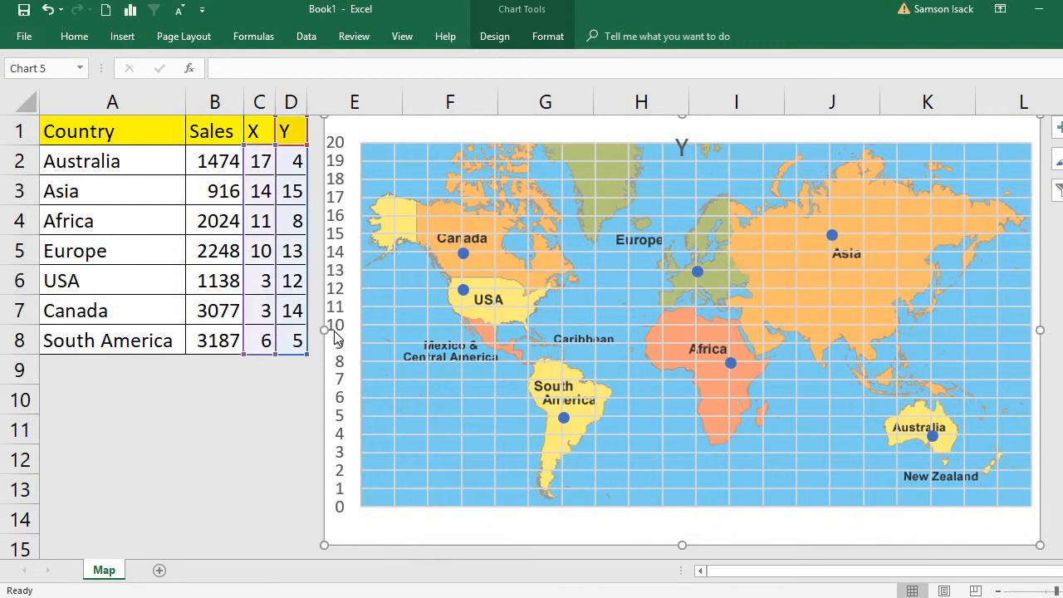
{"action": "left_click", "coordinate": [335, 336]}
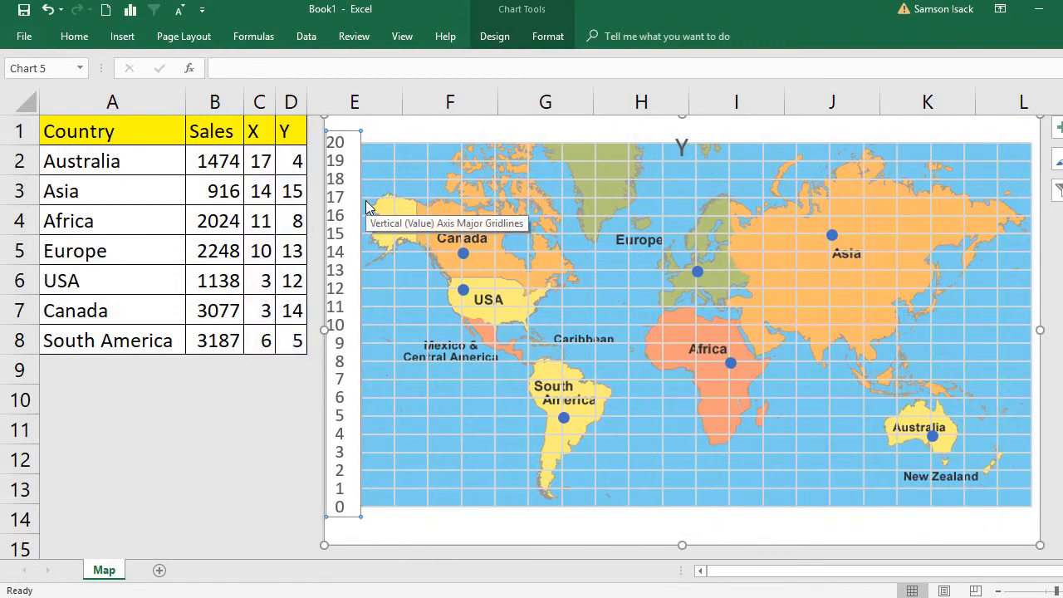
{"action": "key", "text": "Delete"}
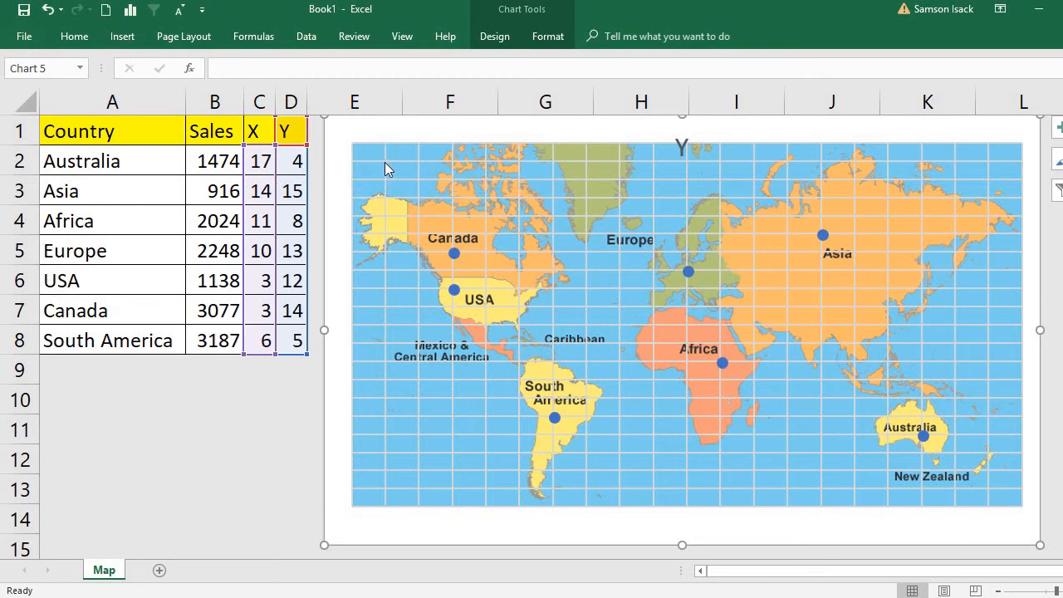
Set the vertical and horizontal major gridlines to No line and delete the chart title.
{"action": "left_click", "coordinate": [385, 166]}
{"action": "double_click", "coordinate": [384, 163]}
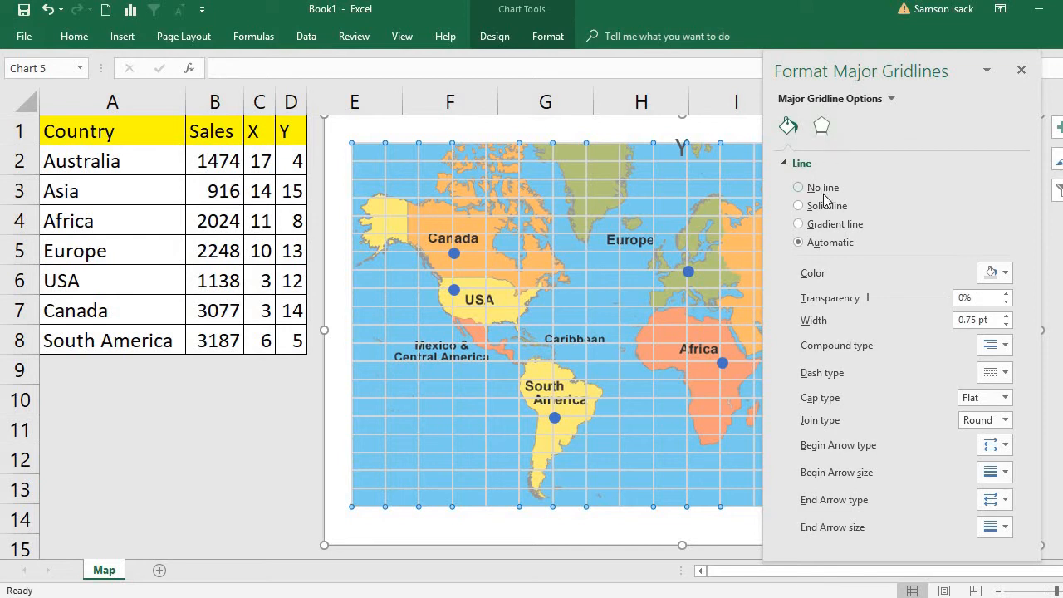
{"action": "left_click", "coordinate": [797, 188]}
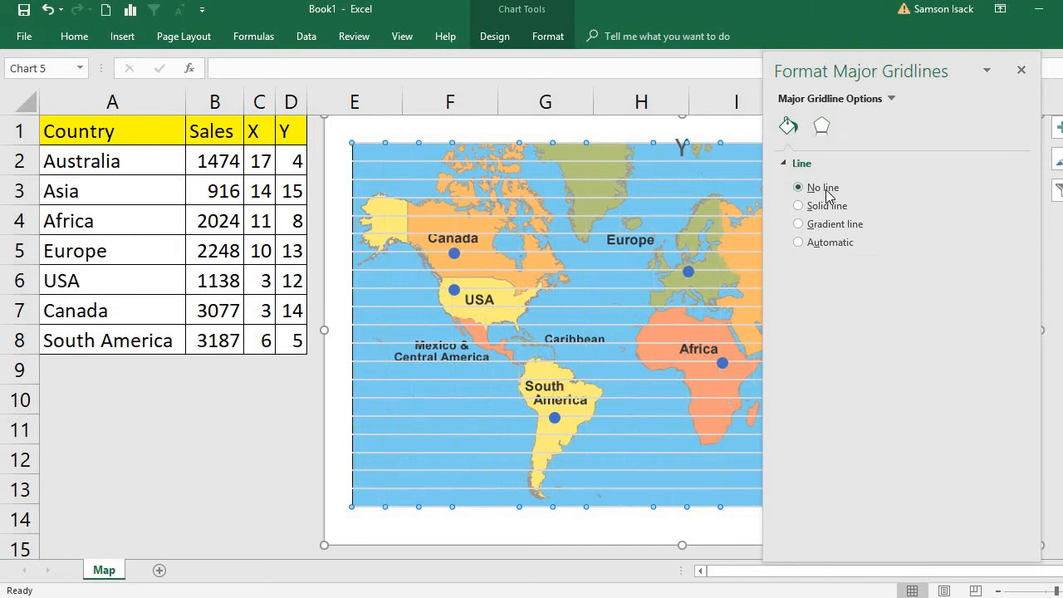
{"action": "left_click", "coordinate": [425, 379]}
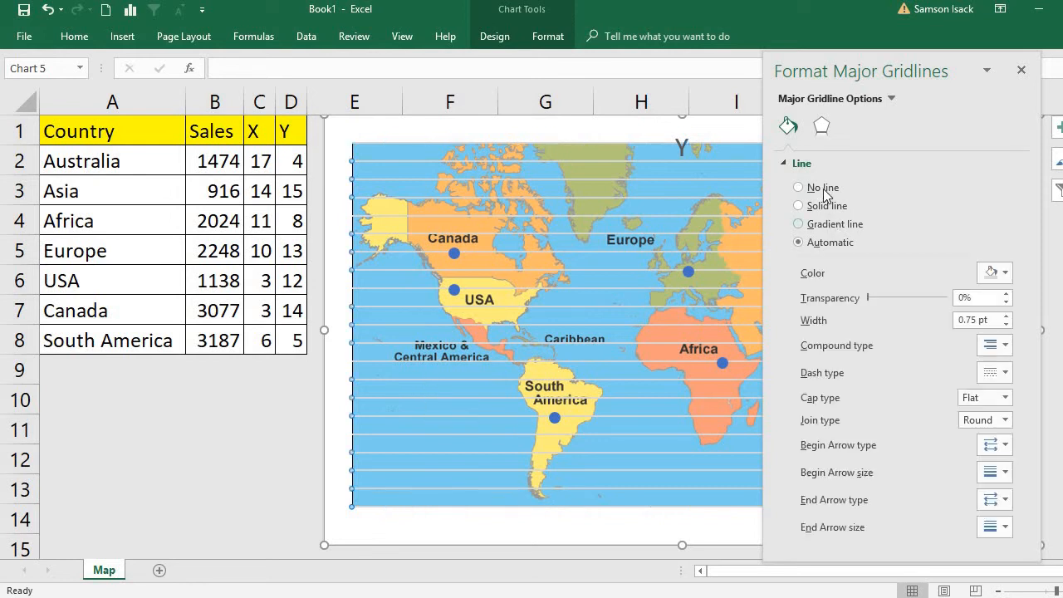
{"action": "left_click", "coordinate": [798, 188]}
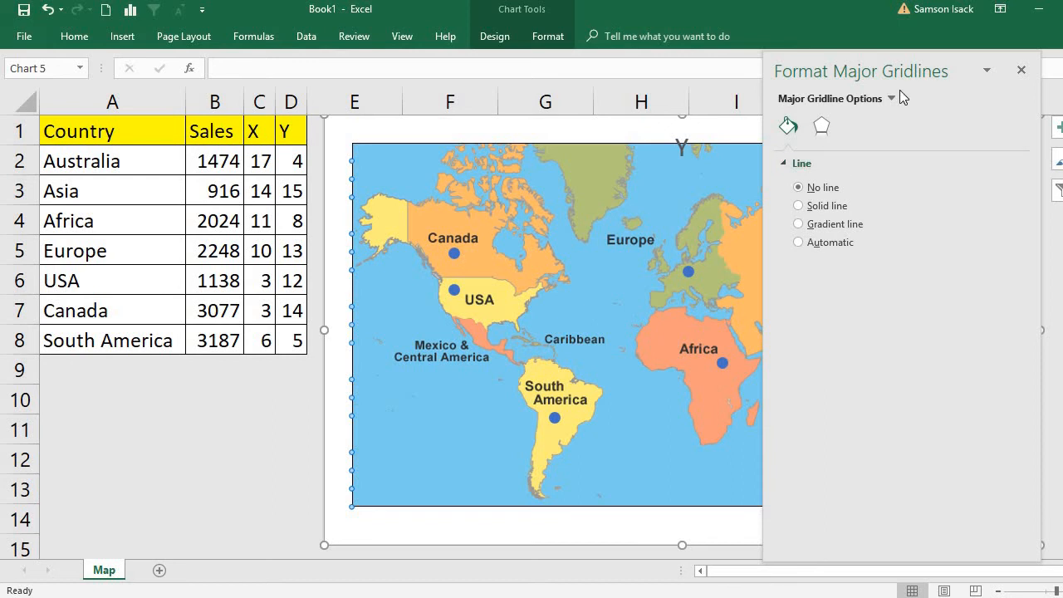
{"action": "left_click", "coordinate": [1020, 72]}
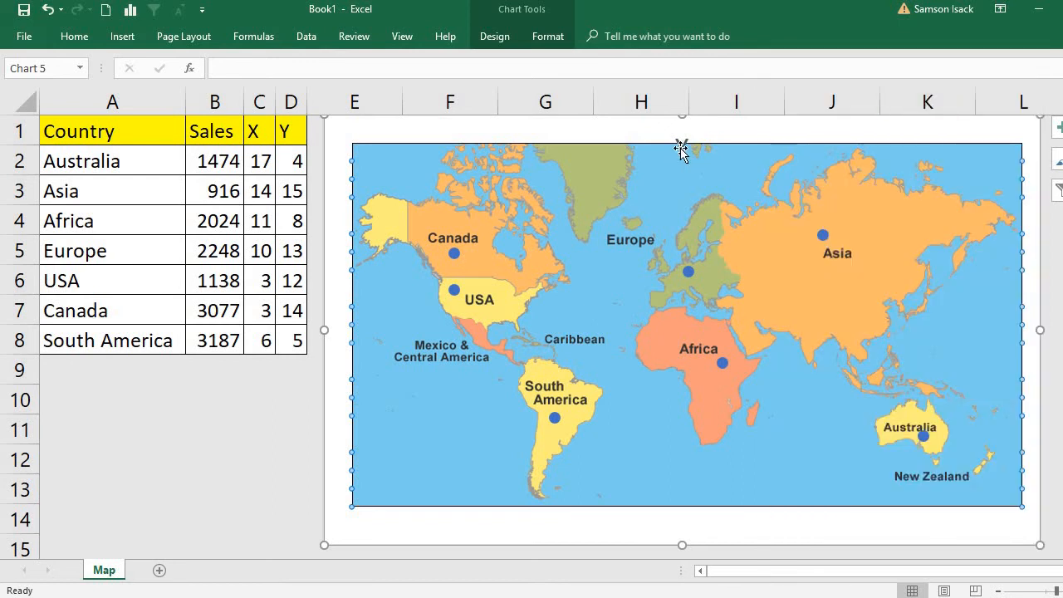
{"action": "left_click", "coordinate": [680, 147]}
{"action": "key", "text": "Delete"}
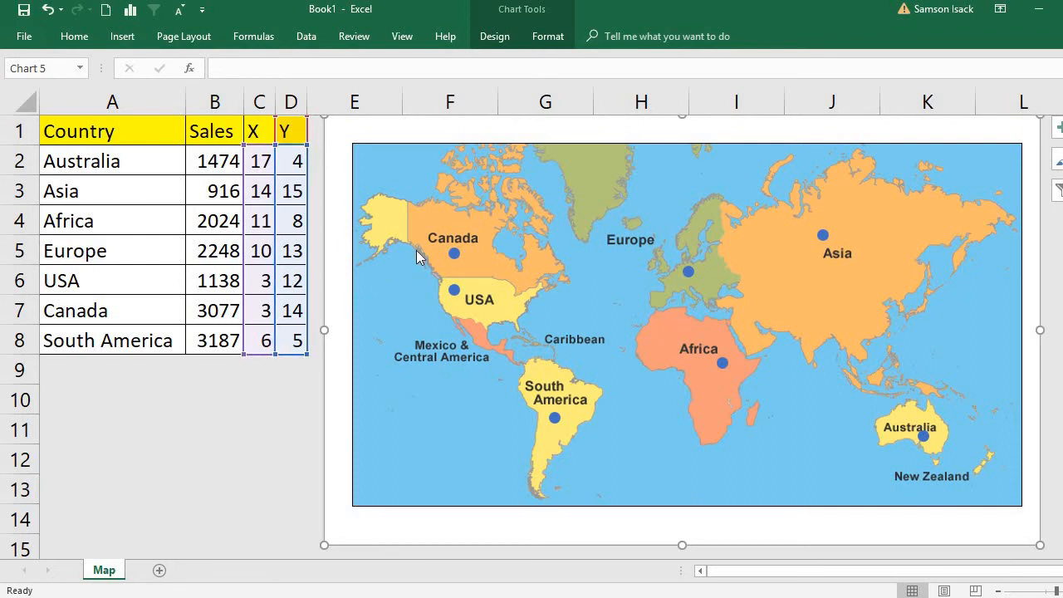
Add data labels to the marker series on the map chart.
{"action": "left_click", "coordinate": [455, 256]}
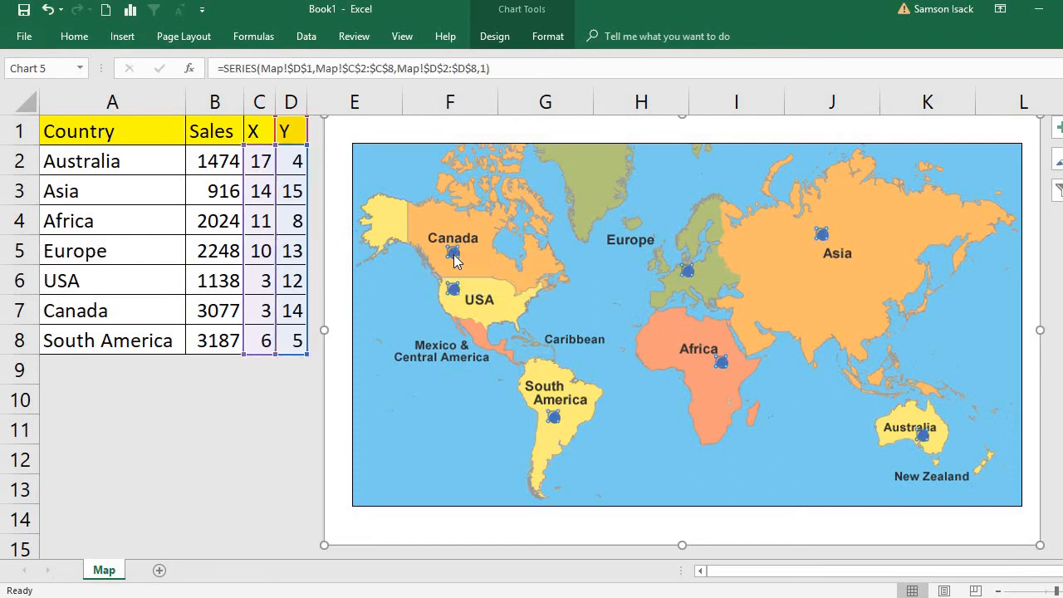
{"action": "right_click", "coordinate": [455, 260]}
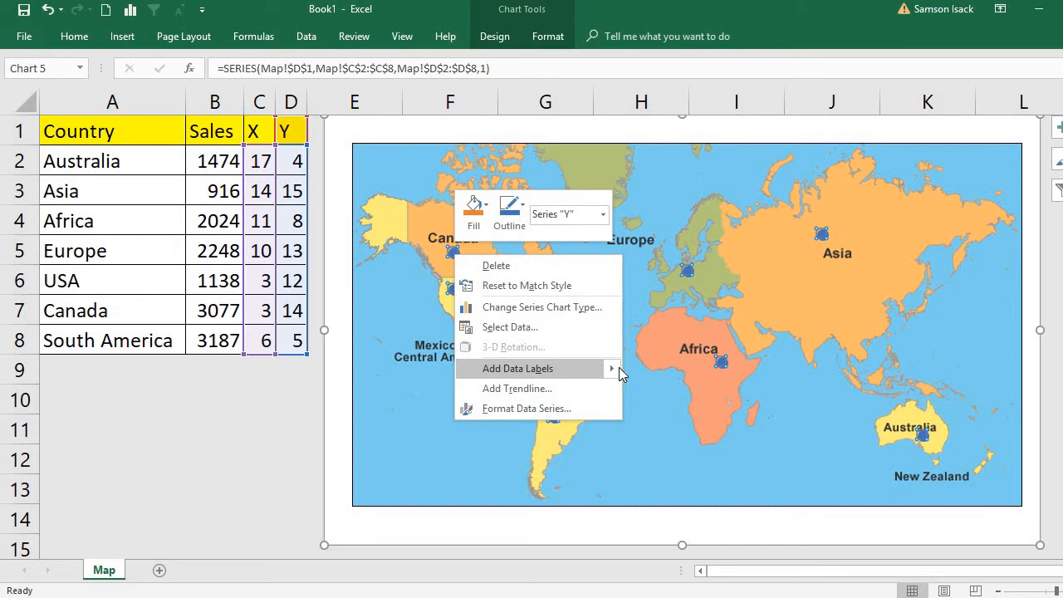
{"action": "mouse_move", "coordinate": [619, 367]}
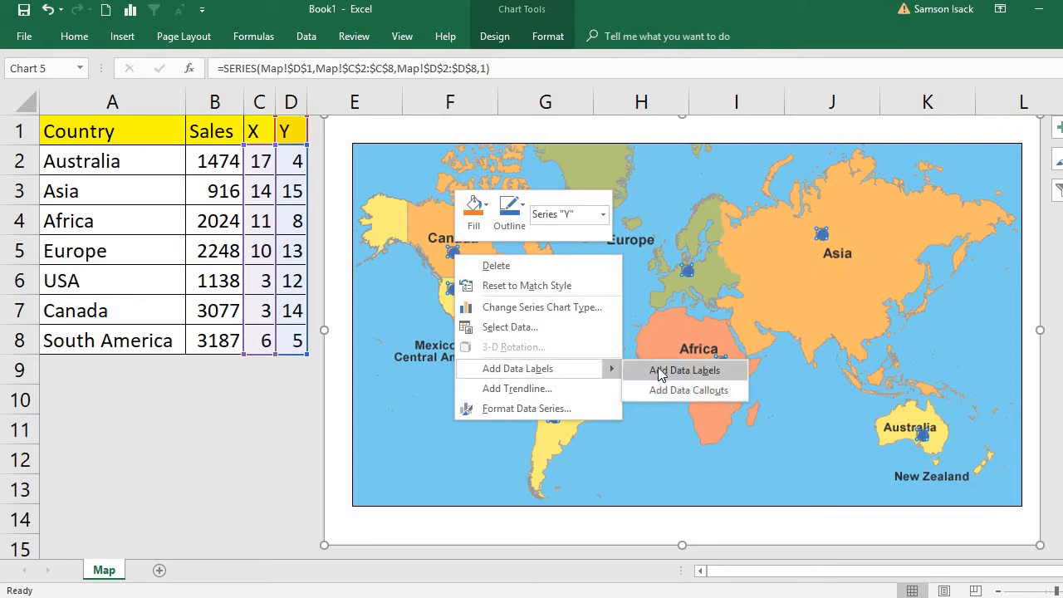
{"action": "left_click", "coordinate": [660, 373]}
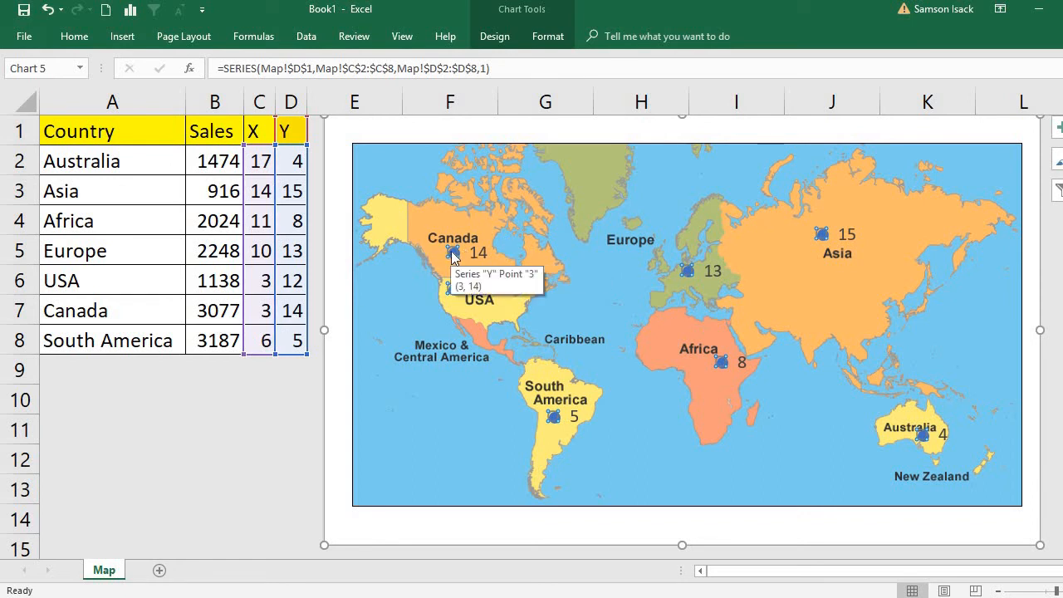
Remove the Y values from the marker series' data labels on the map chart.
{"action": "double_click", "coordinate": [474, 309]}
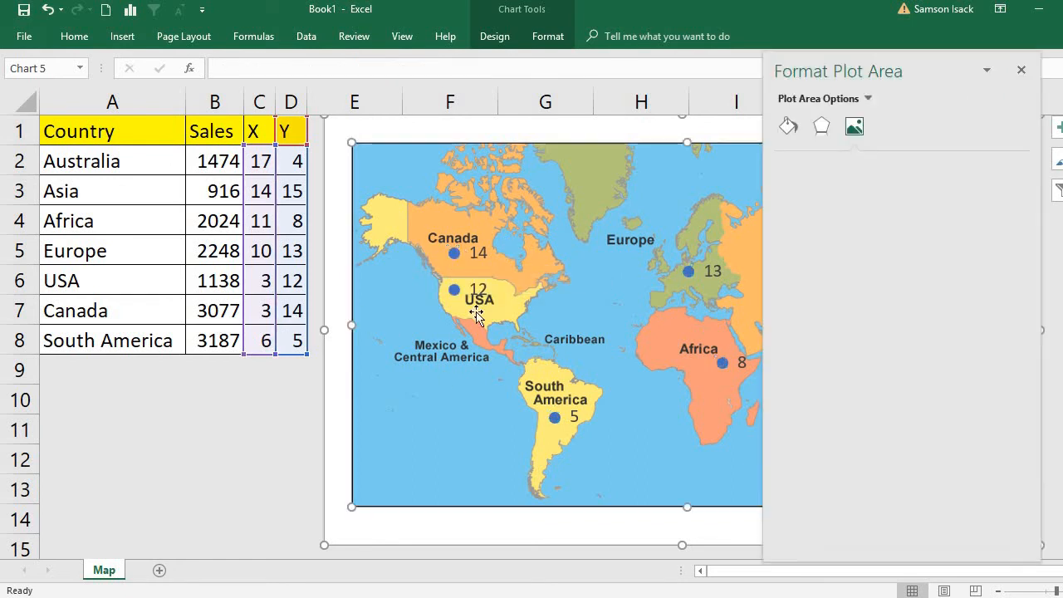
{"action": "left_click", "coordinate": [479, 254]}
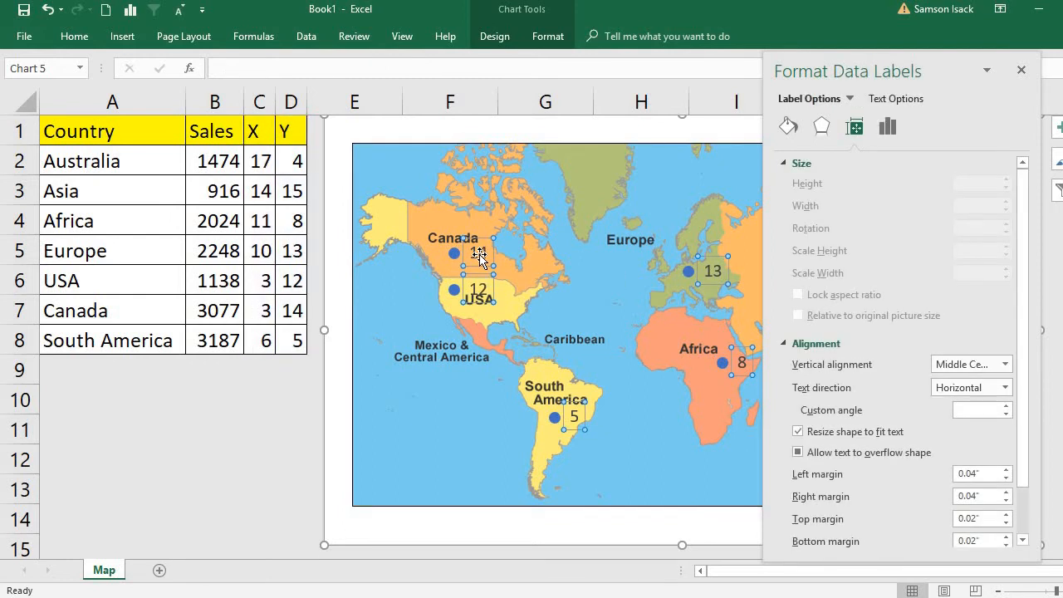
{"action": "left_click", "coordinate": [887, 129]}
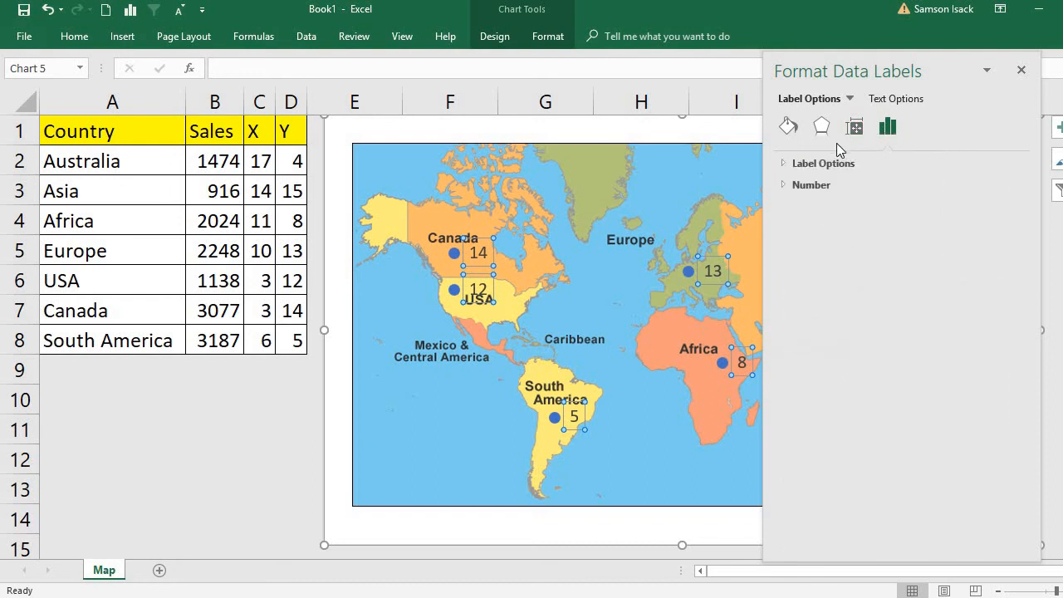
{"action": "left_click", "coordinate": [831, 165]}
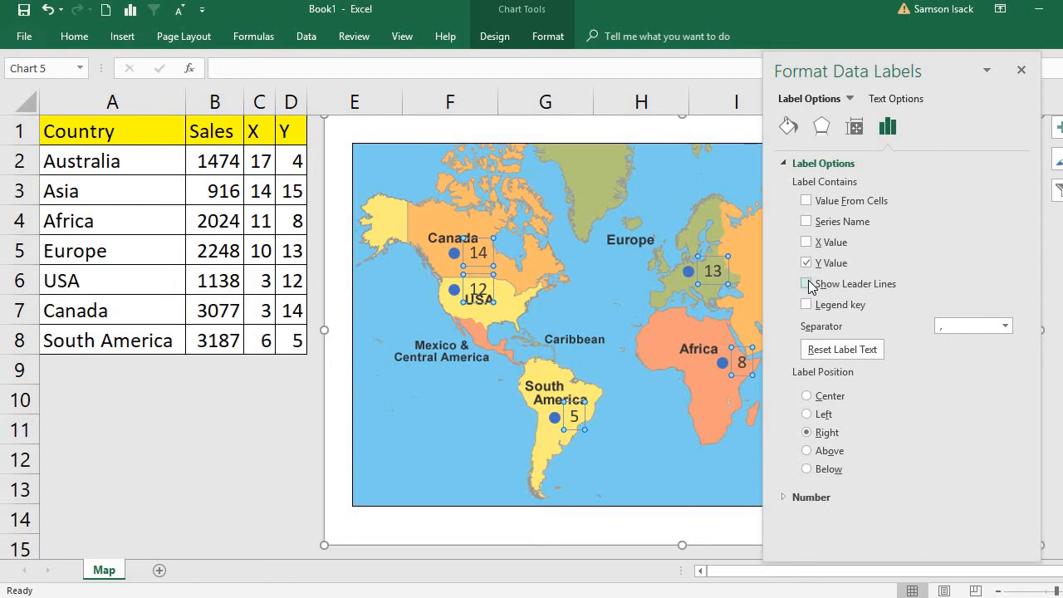
{"action": "left_click", "coordinate": [805, 264]}
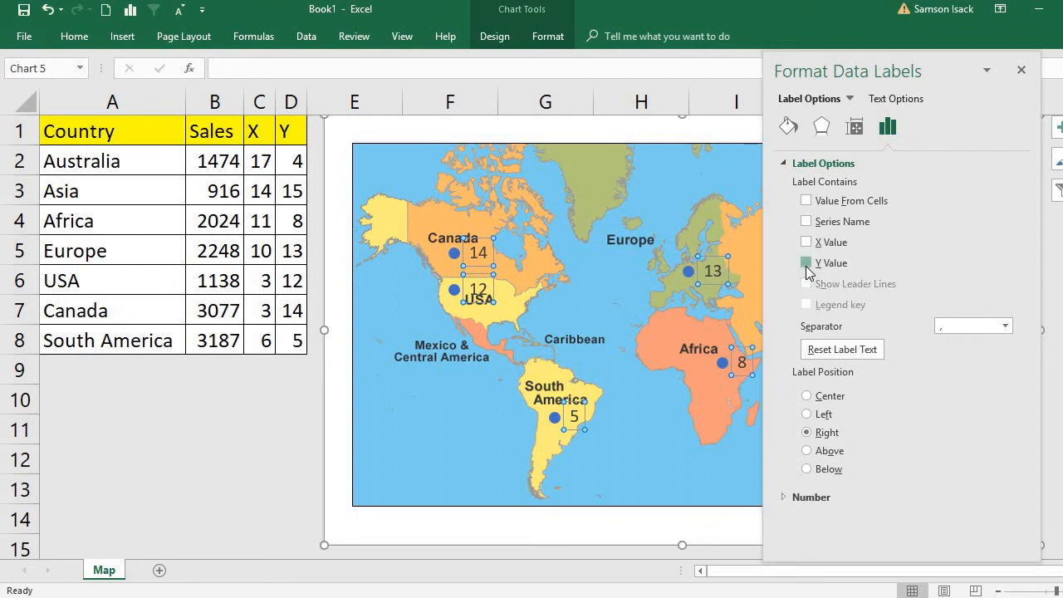
Set the data labels to take their values from the Sales cells B2:B8 and finish formatting them.
{"action": "left_click", "coordinate": [812, 203]}
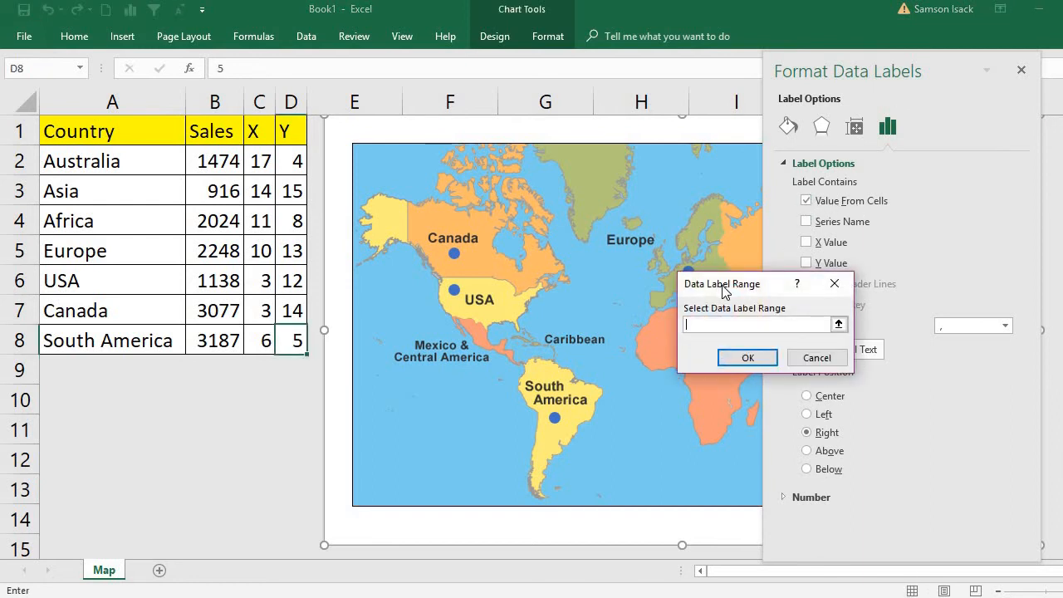
{"action": "left_click_drag", "start_coordinate": [722, 286], "coordinate": [705, 285]}
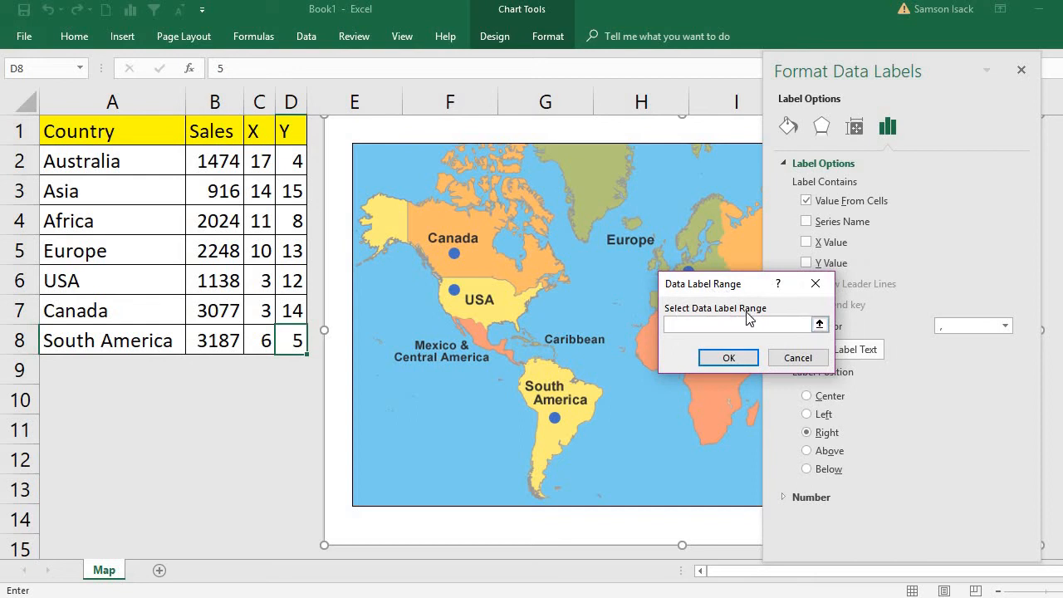
{"action": "left_click", "coordinate": [820, 326]}
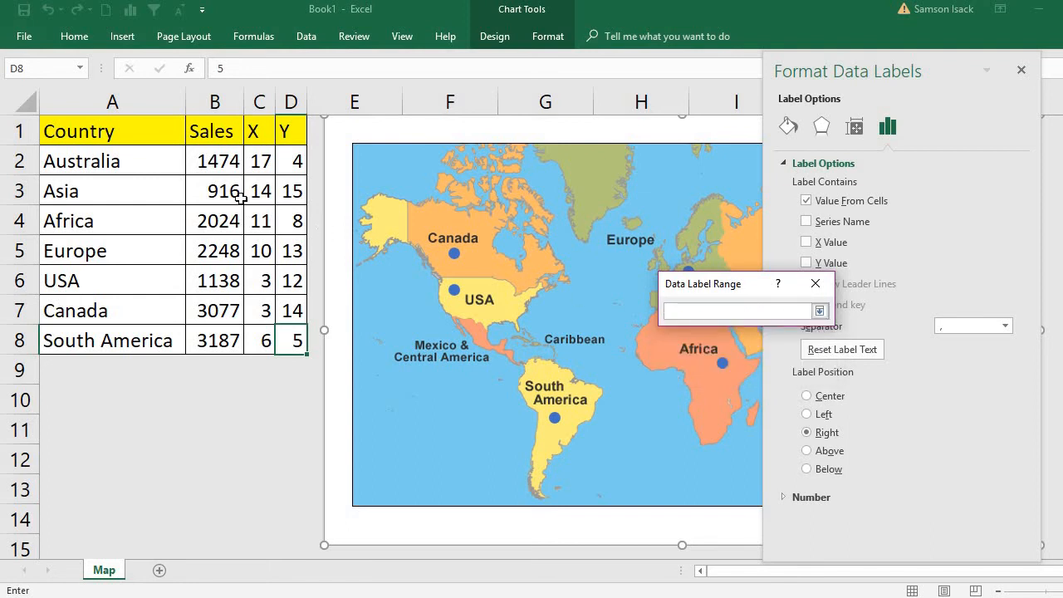
{"action": "left_click_drag", "start_coordinate": [213, 159], "coordinate": [216, 339]}
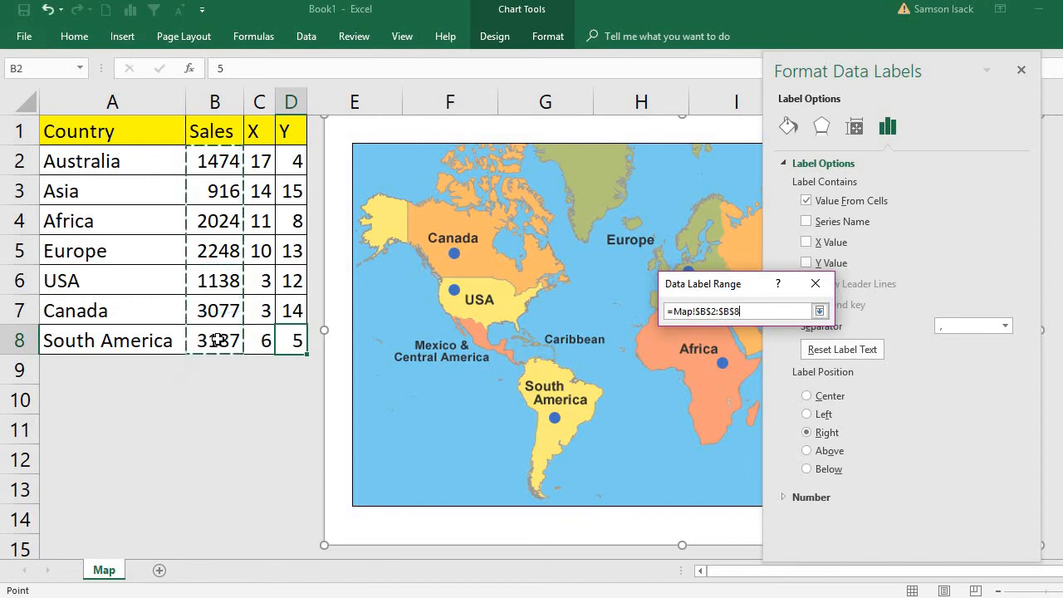
{"action": "left_click", "coordinate": [819, 311]}
{"action": "left_click", "coordinate": [714, 361]}
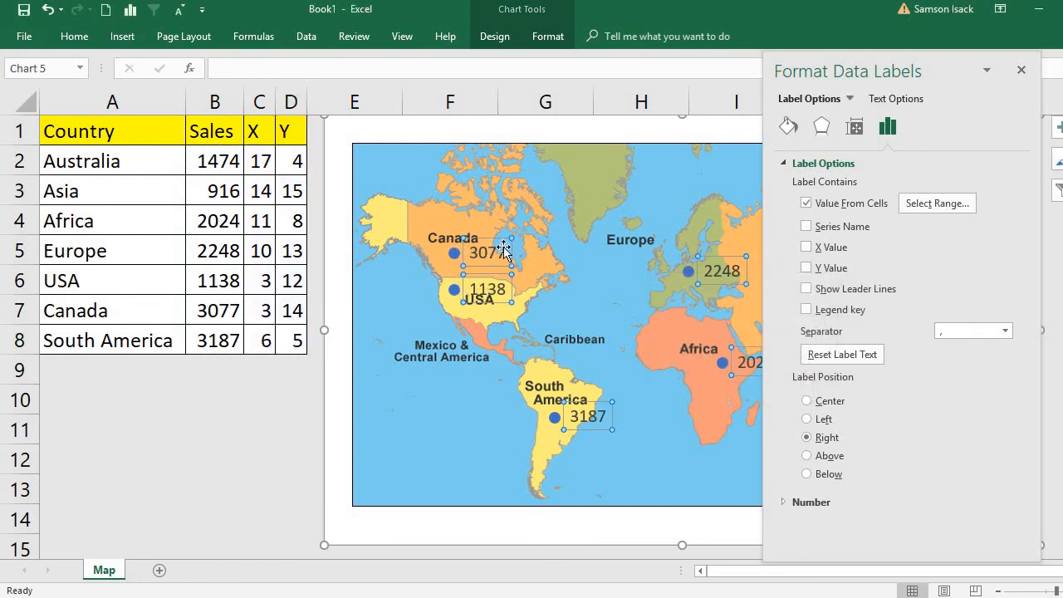
{"action": "left_click", "coordinate": [1021, 70]}
{"action": "left_click", "coordinate": [795, 272]}
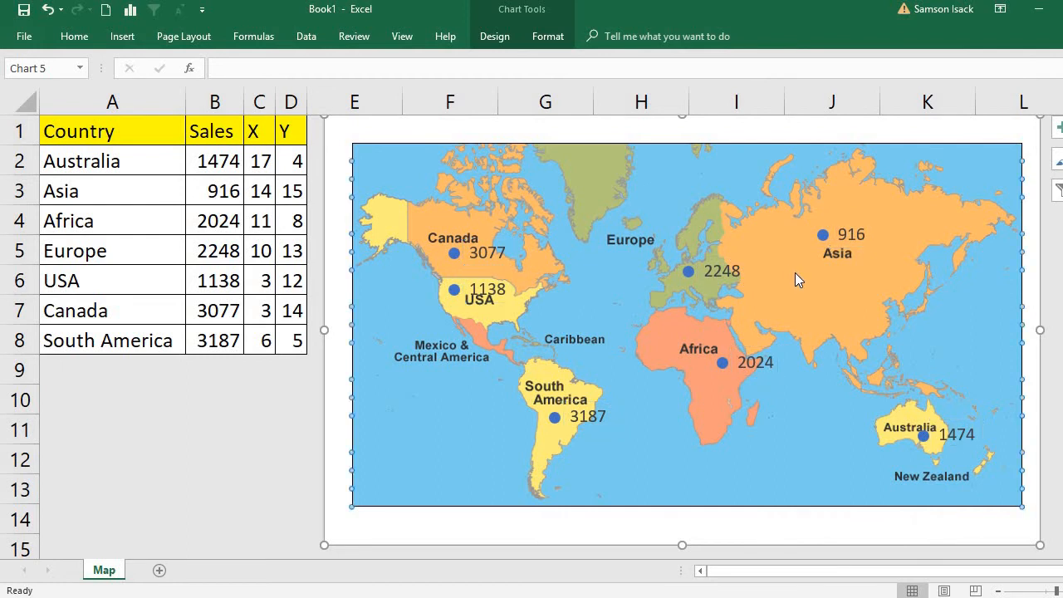
Move the South America sales label lower beside its marker and the Africa sales label below its marker.
{"action": "left_click", "coordinate": [490, 290]}
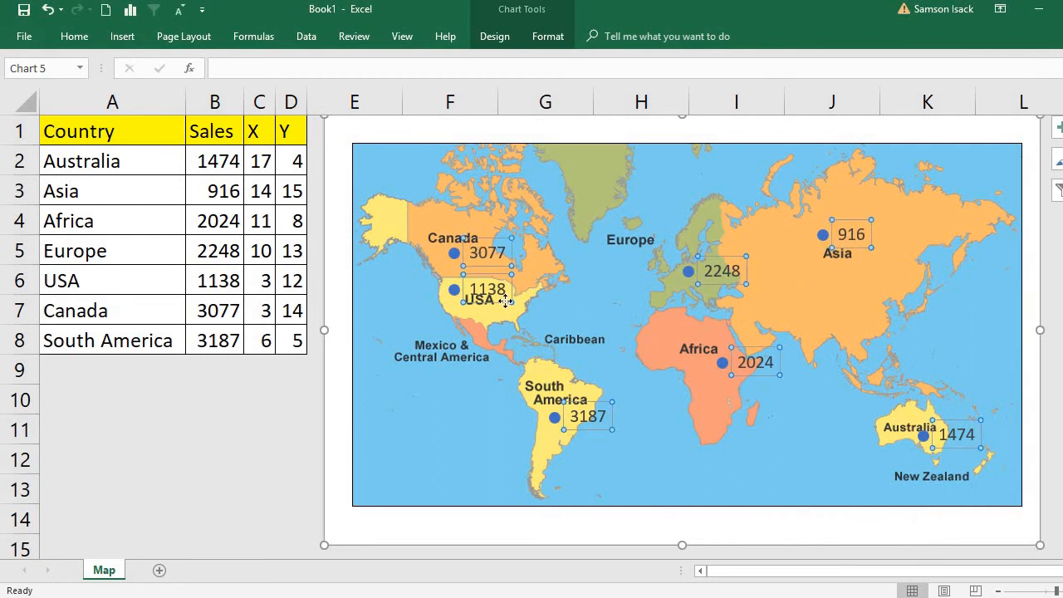
{"action": "left_click", "coordinate": [598, 403]}
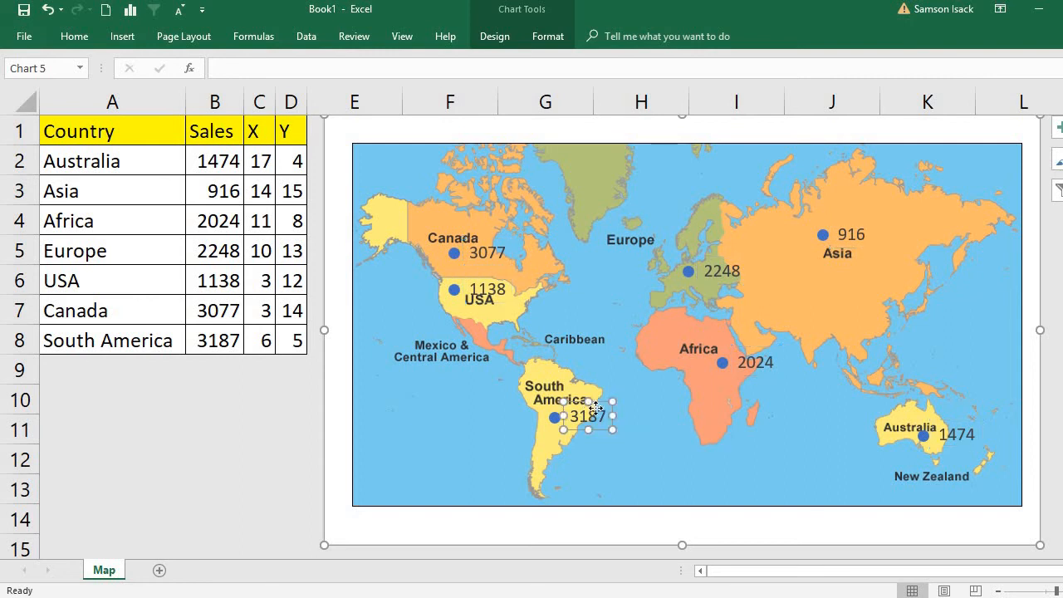
{"action": "left_click_drag", "start_coordinate": [598, 402], "coordinate": [598, 426]}
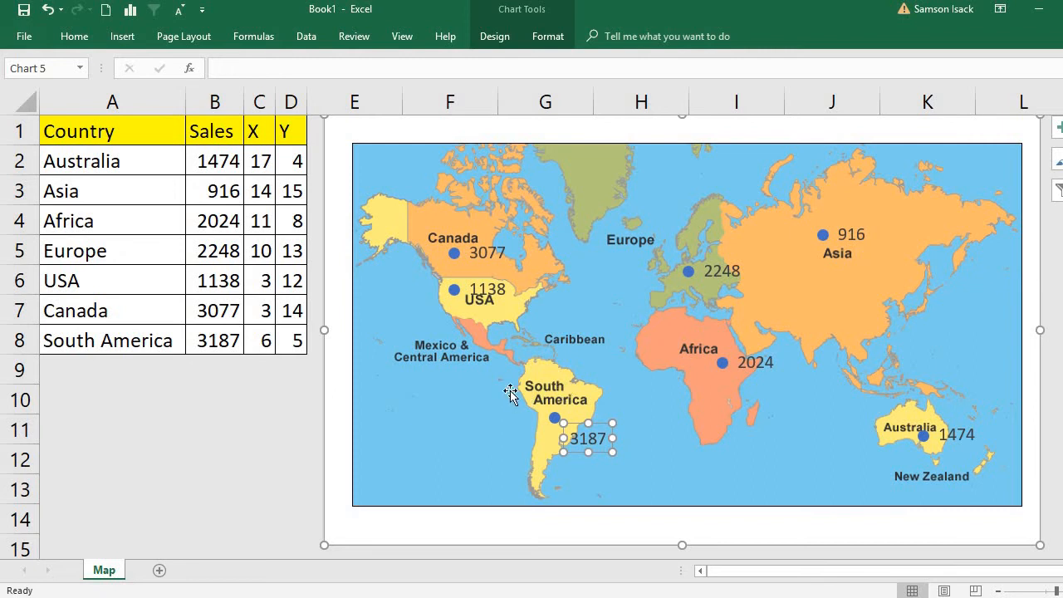
{"action": "left_click", "coordinate": [746, 355]}
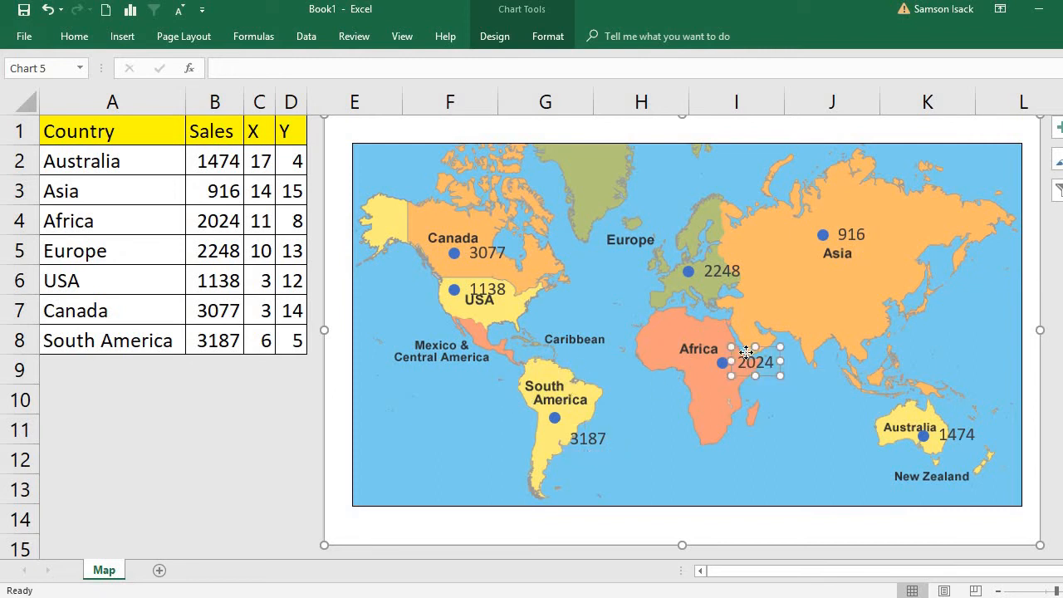
{"action": "left_click_drag", "start_coordinate": [746, 355], "coordinate": [706, 381]}
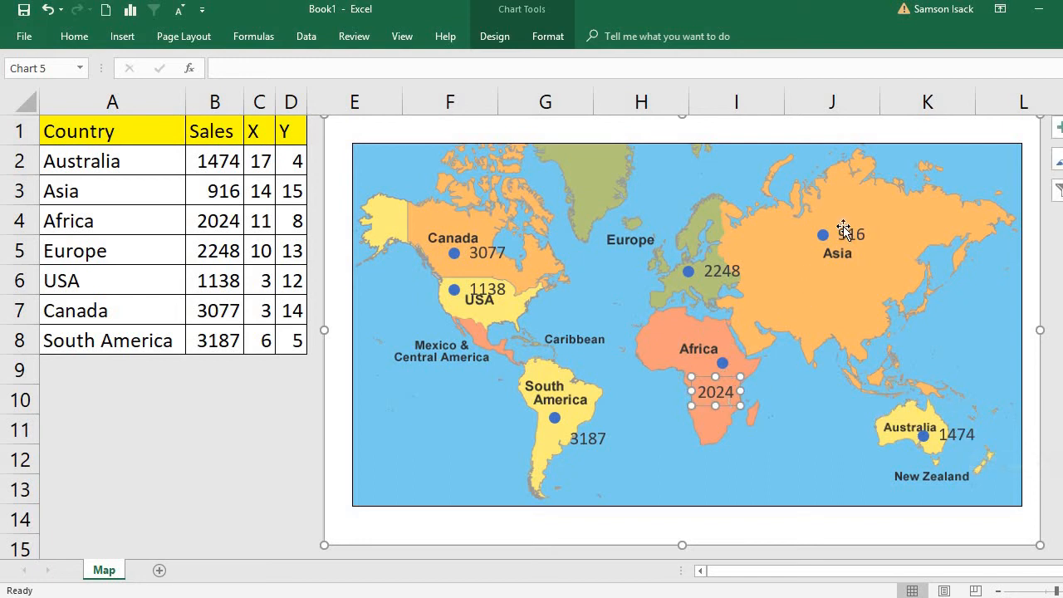
{"action": "left_click", "coordinate": [724, 273]}
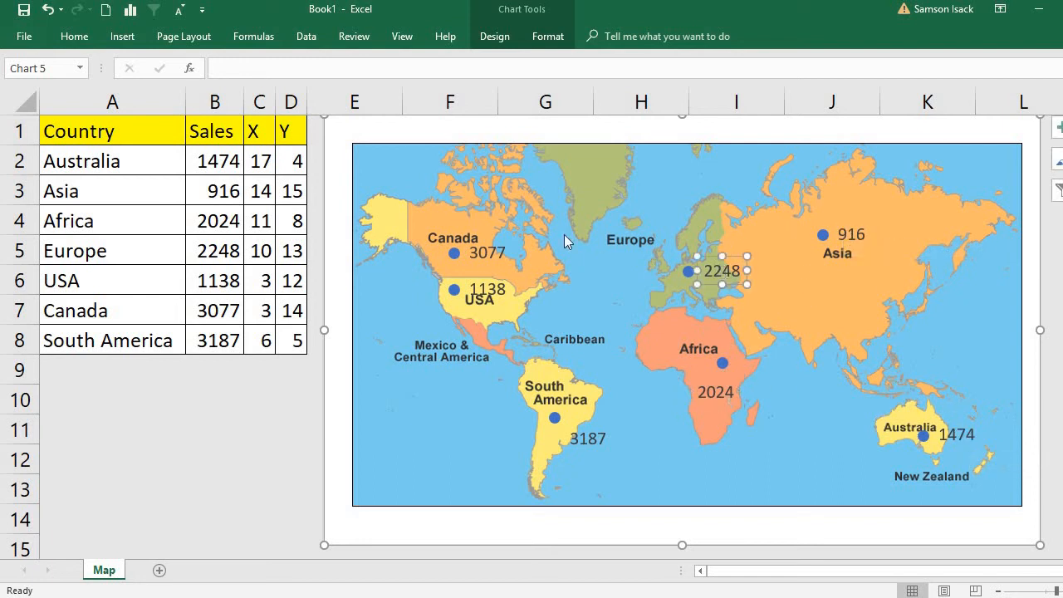
Move the USA sales label to the ocean just west of its marker and nudge the Canada sales label slightly down and left.
{"action": "left_click", "coordinate": [482, 283]}
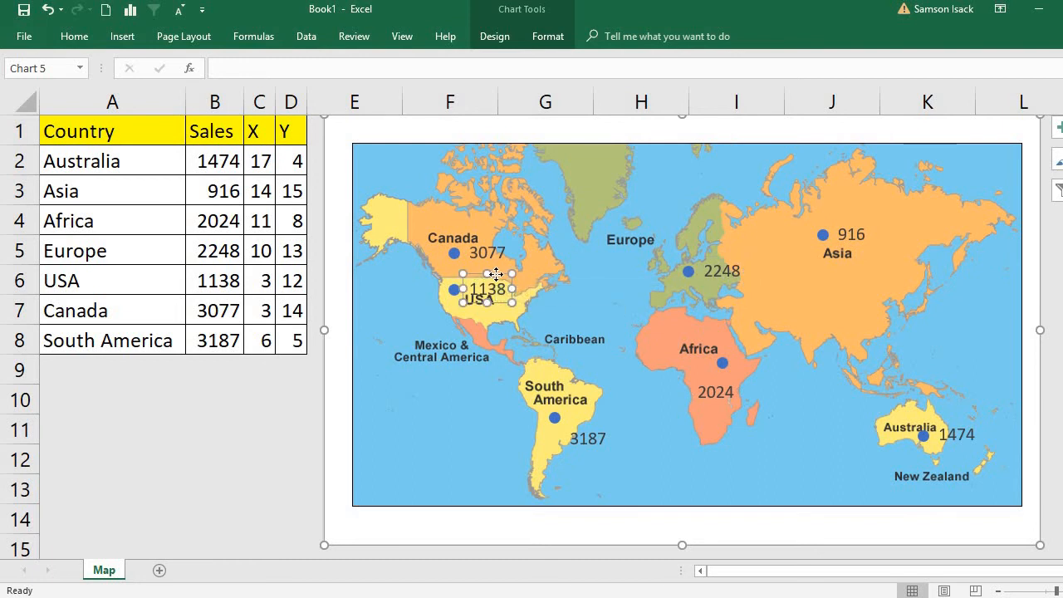
{"action": "left_click_drag", "start_coordinate": [496, 273], "coordinate": [494, 305]}
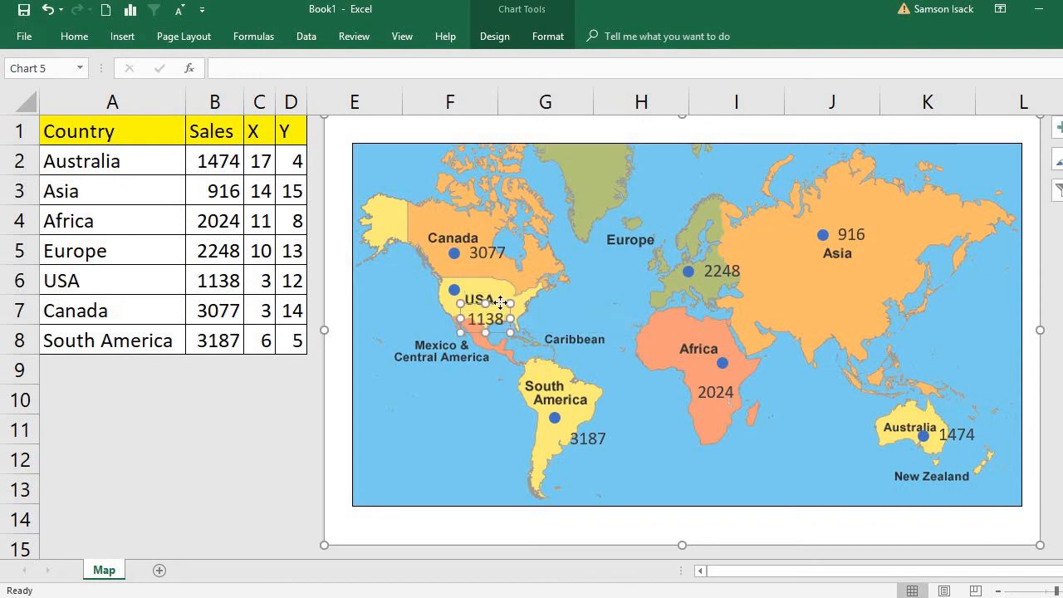
{"action": "left_click_drag", "start_coordinate": [465, 303], "coordinate": [400, 288]}
{"action": "left_click", "coordinate": [477, 249]}
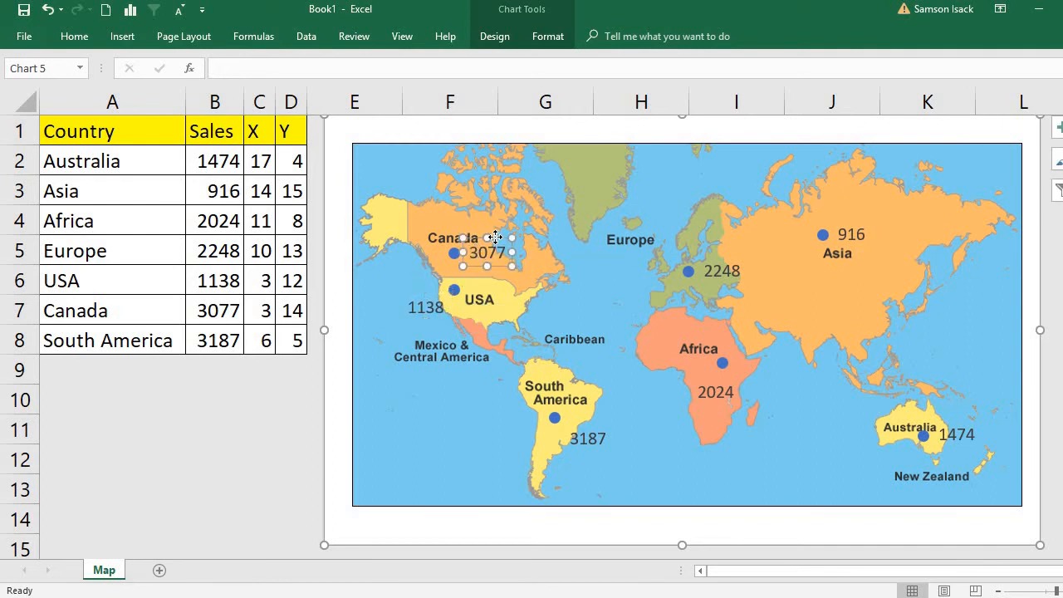
{"action": "left_click_drag", "start_coordinate": [491, 240], "coordinate": [487, 246]}
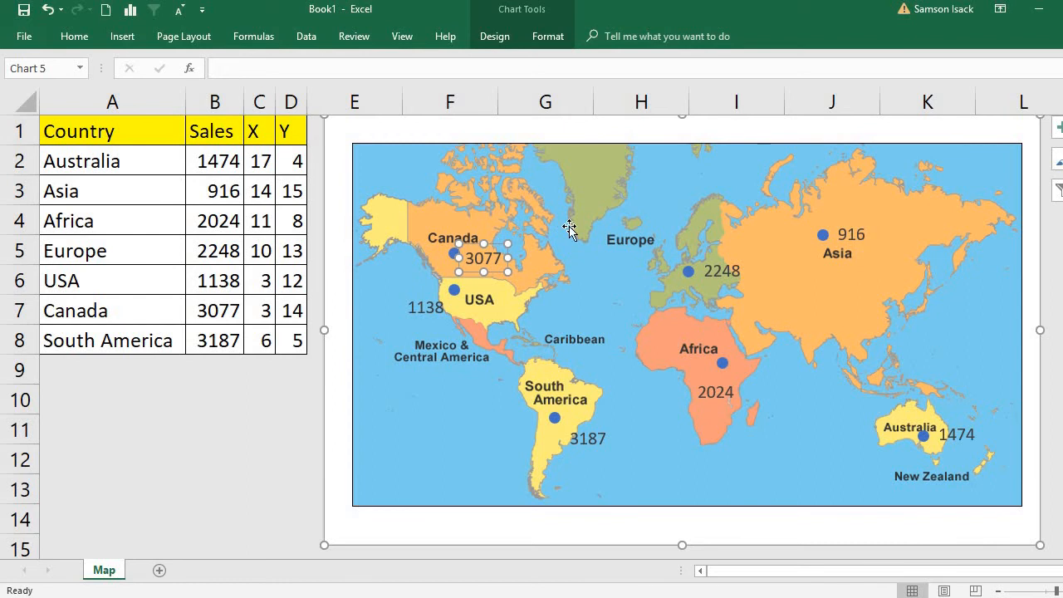
{"action": "left_click", "coordinate": [574, 333]}
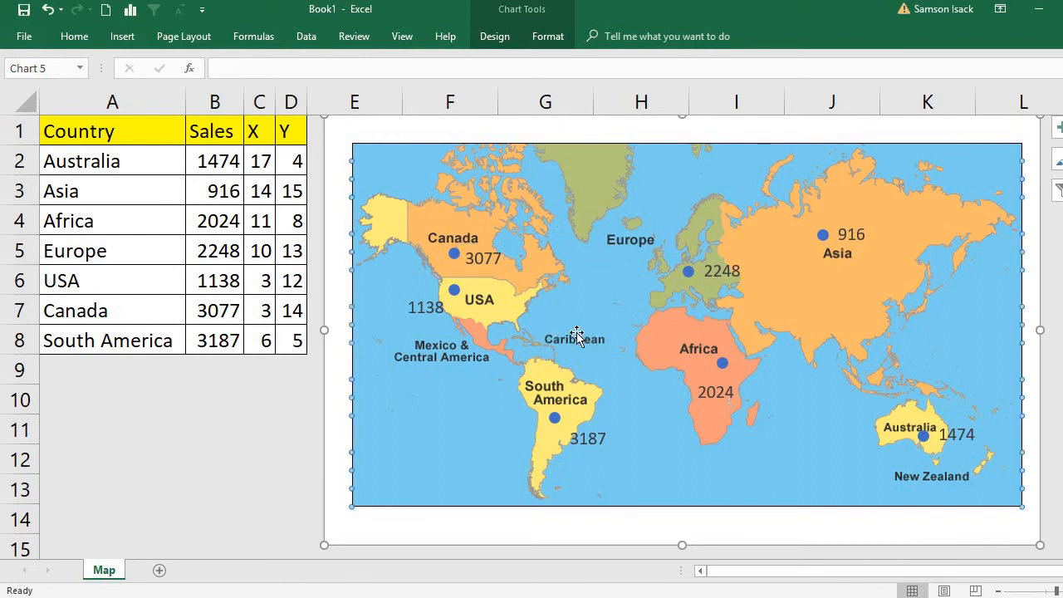
Give only the Canada sales label a solid green fill and finish formatting it.
{"action": "left_click", "coordinate": [490, 256]}
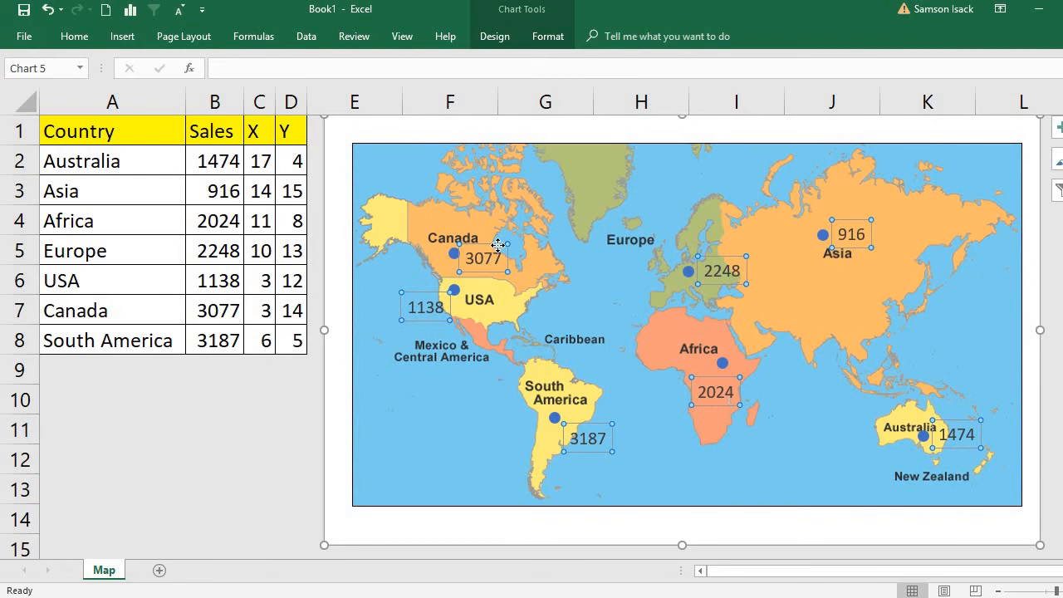
{"action": "double_click", "coordinate": [497, 249]}
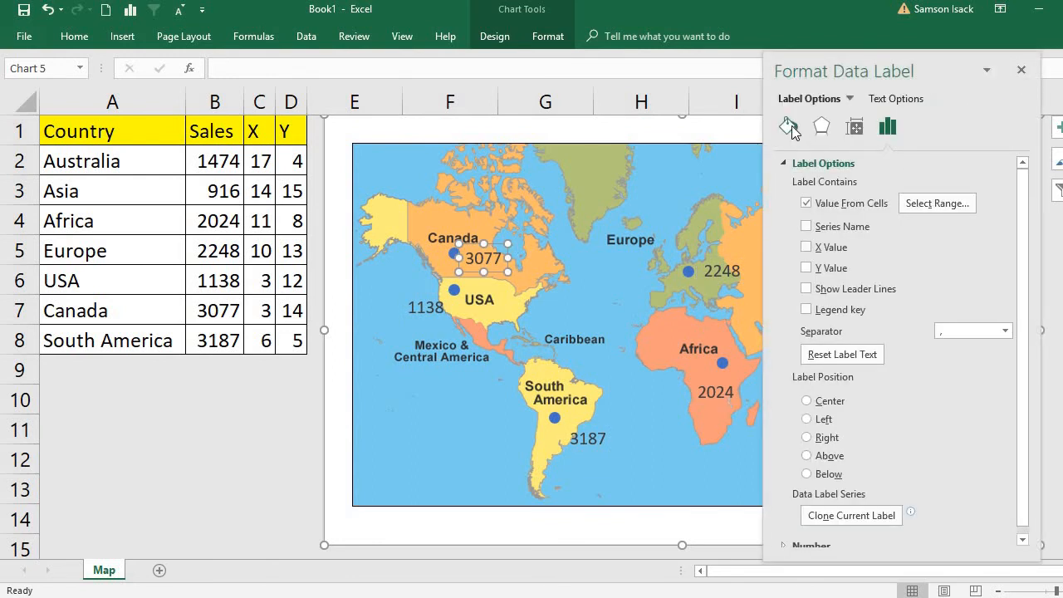
{"action": "left_click", "coordinate": [791, 128]}
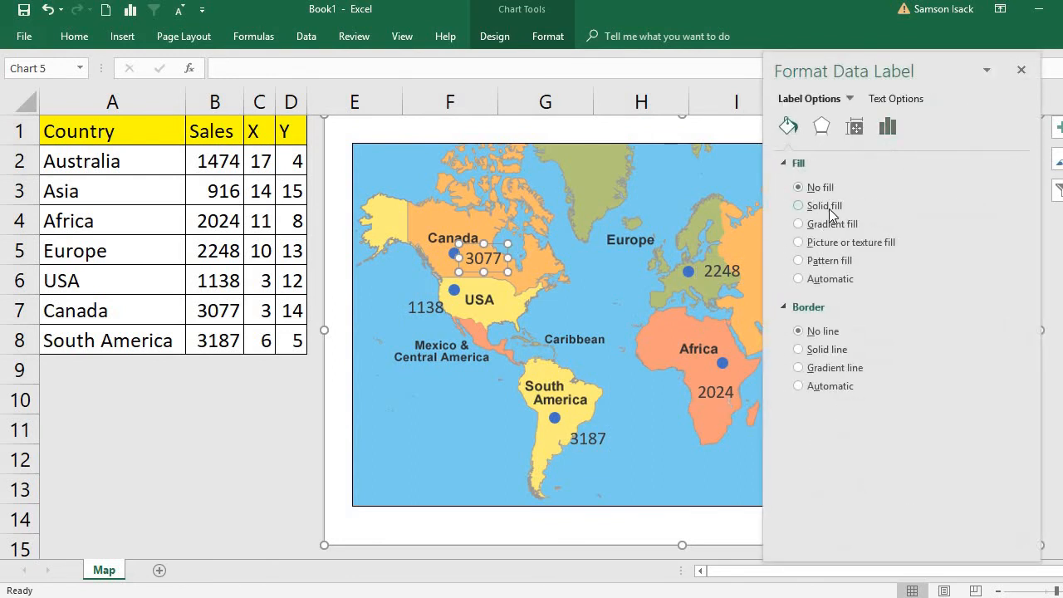
{"action": "left_click", "coordinate": [830, 207]}
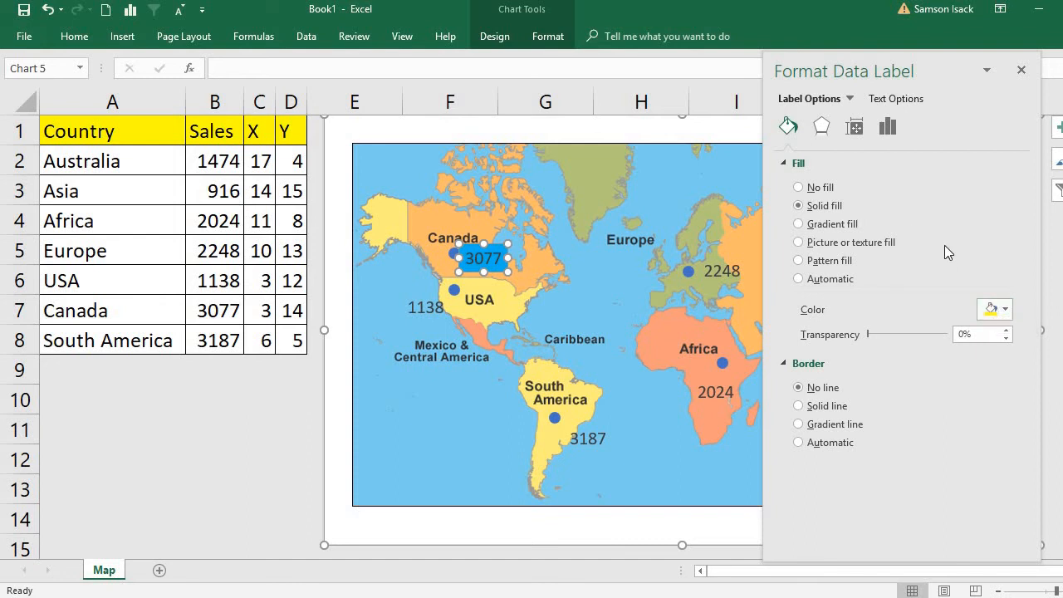
{"action": "left_click", "coordinate": [1005, 309]}
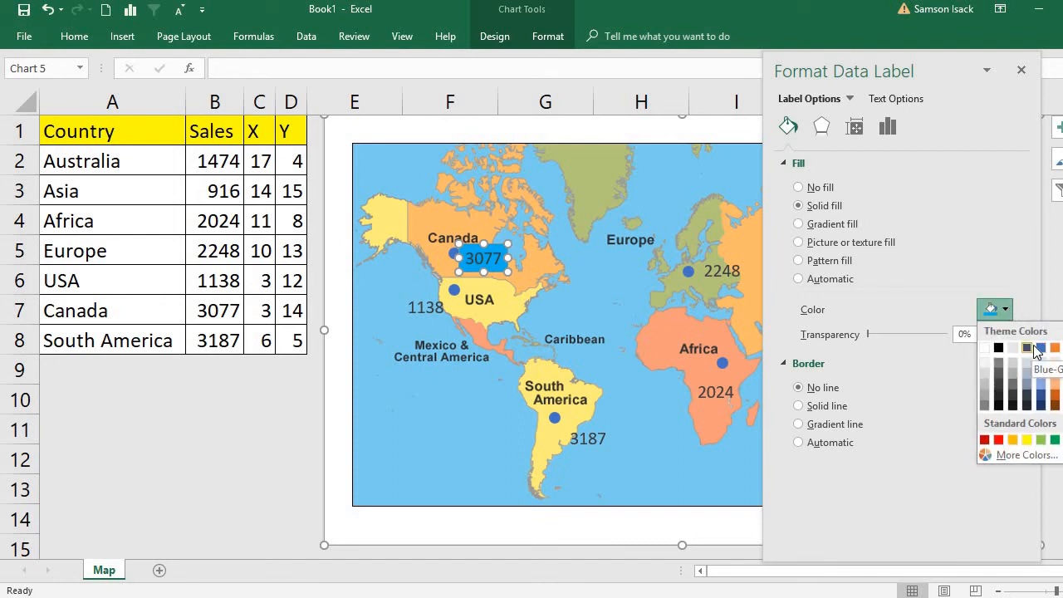
{"action": "left_click", "coordinate": [1054, 439]}
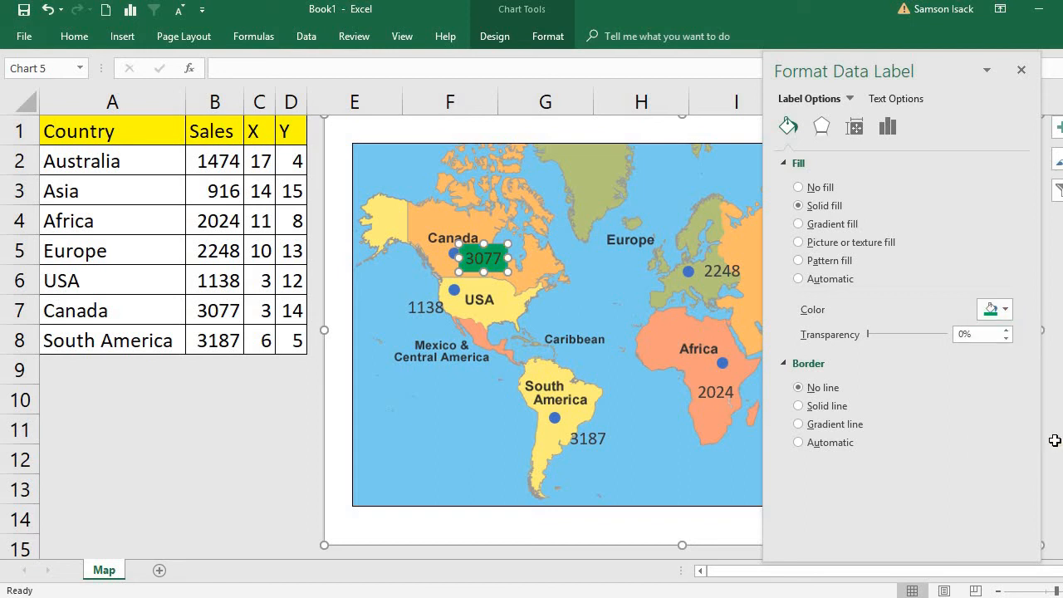
{"action": "left_click", "coordinate": [629, 315]}
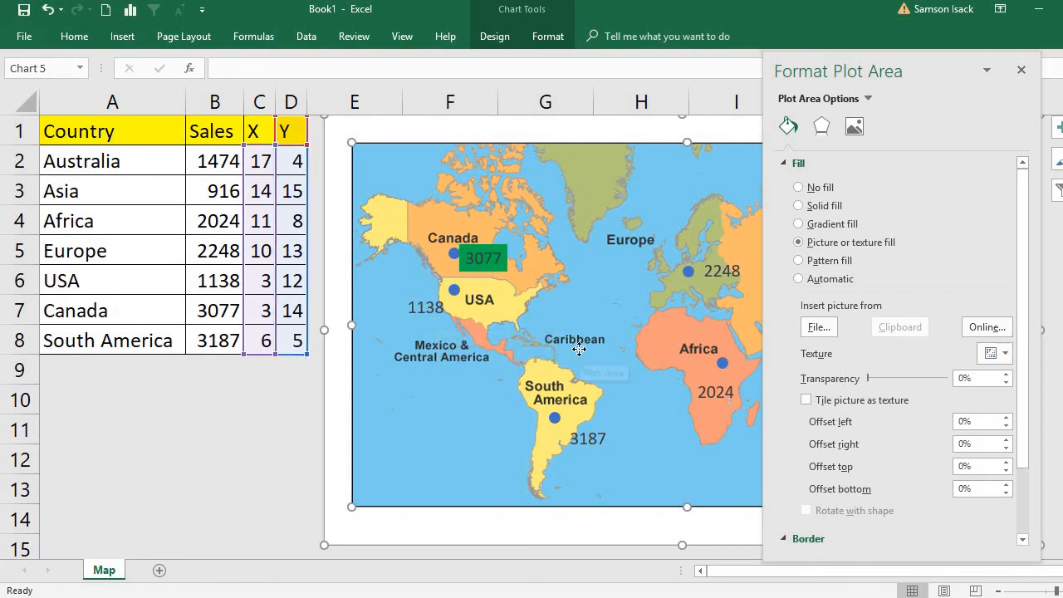
{"action": "left_click", "coordinate": [1019, 72]}
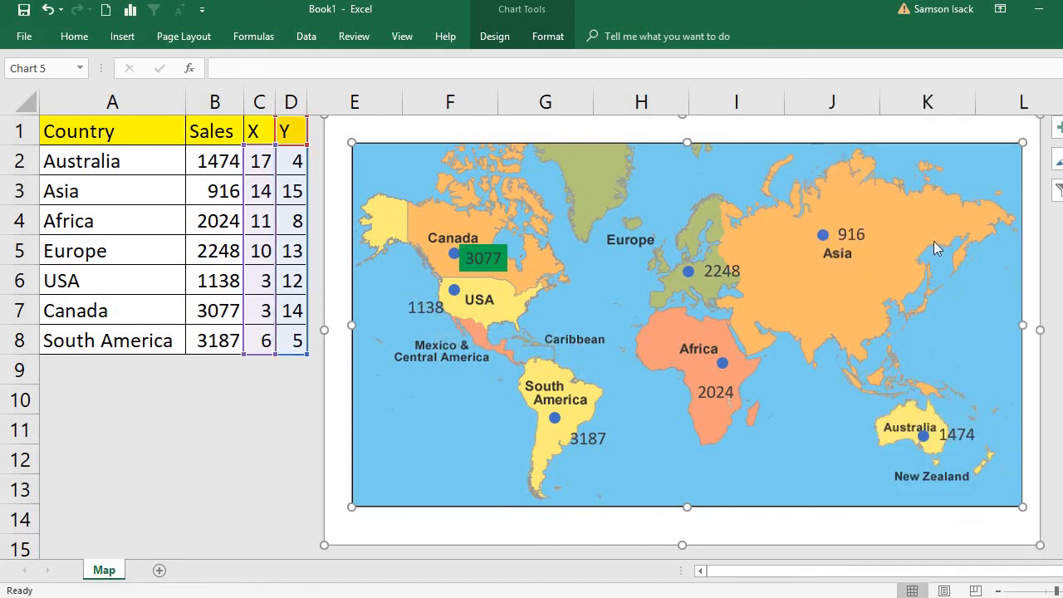
Give only the Asia sales label a solid red fill and finish formatting it.
{"action": "left_click", "coordinate": [864, 225]}
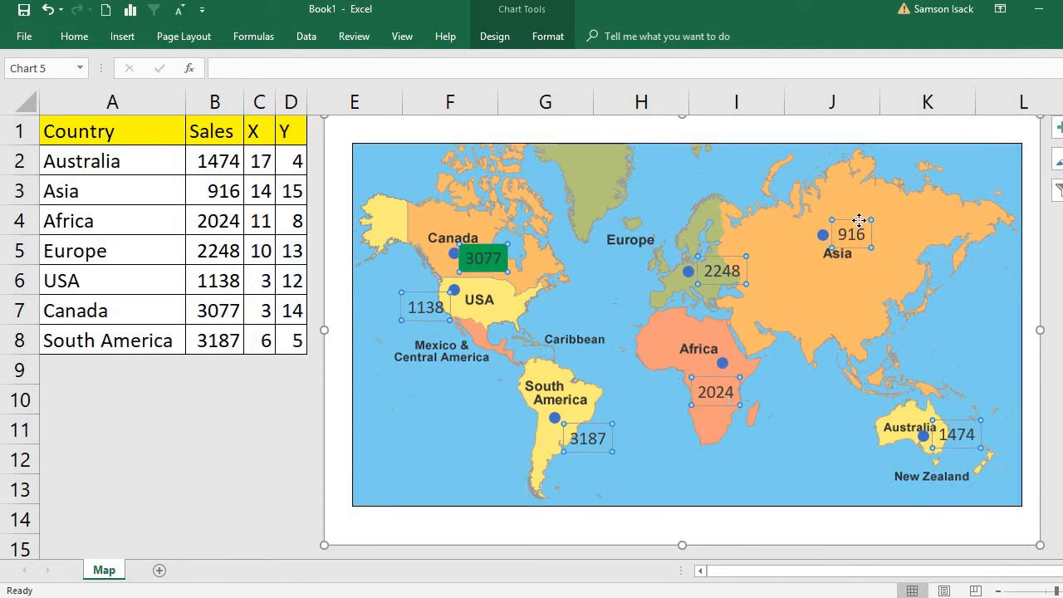
{"action": "left_click", "coordinate": [859, 220]}
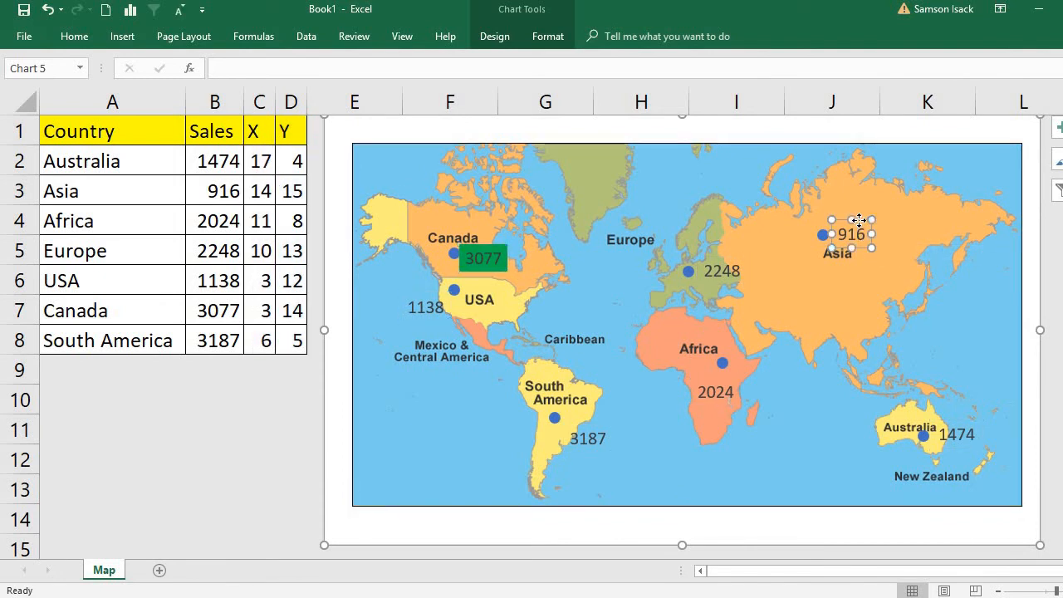
{"action": "double_click", "coordinate": [859, 220]}
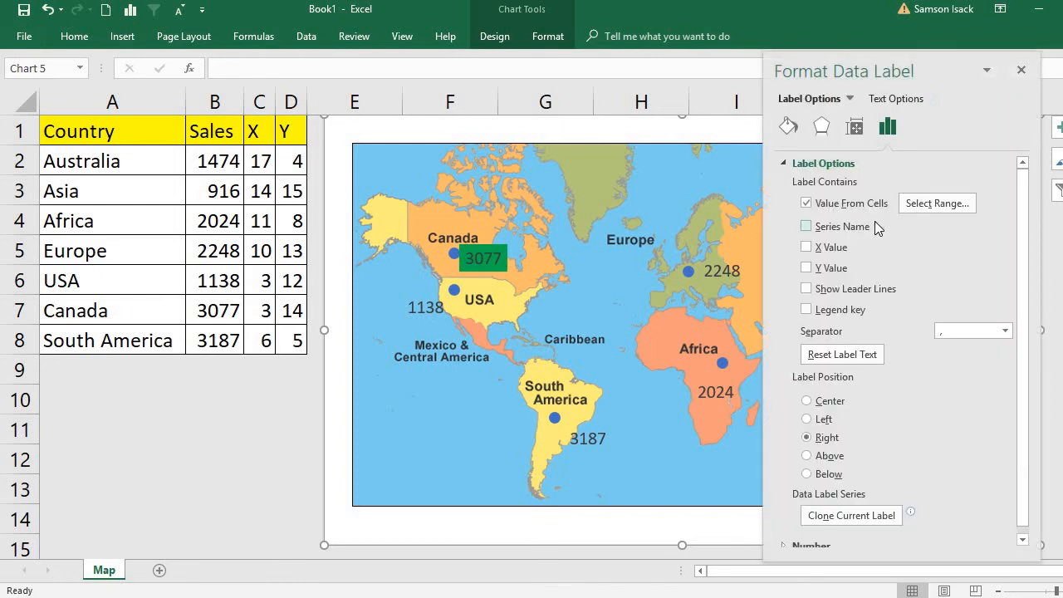
{"action": "left_click", "coordinate": [788, 127]}
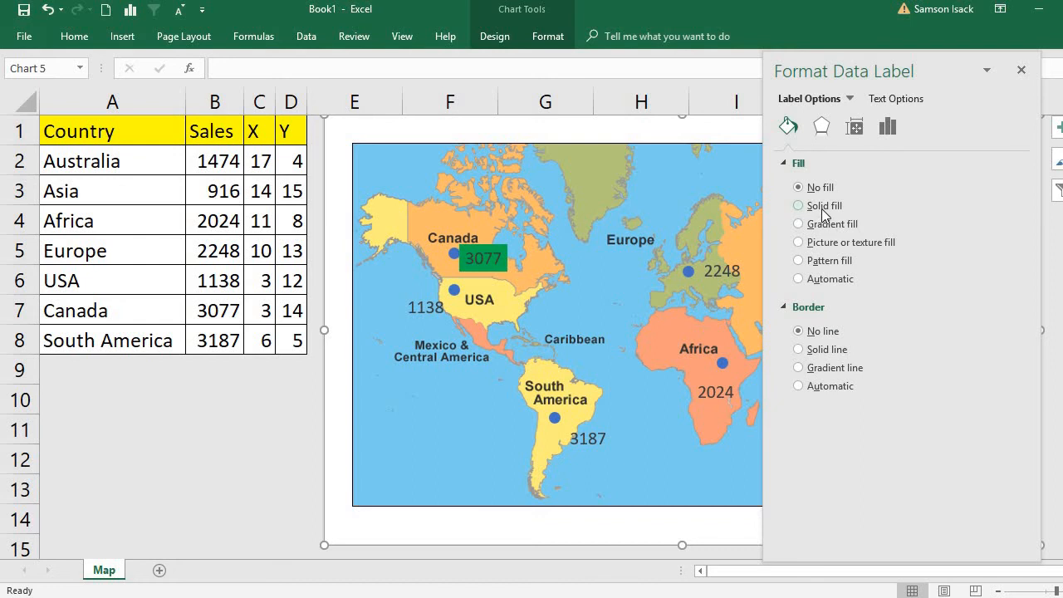
{"action": "left_click", "coordinate": [822, 207]}
{"action": "left_click", "coordinate": [1006, 312]}
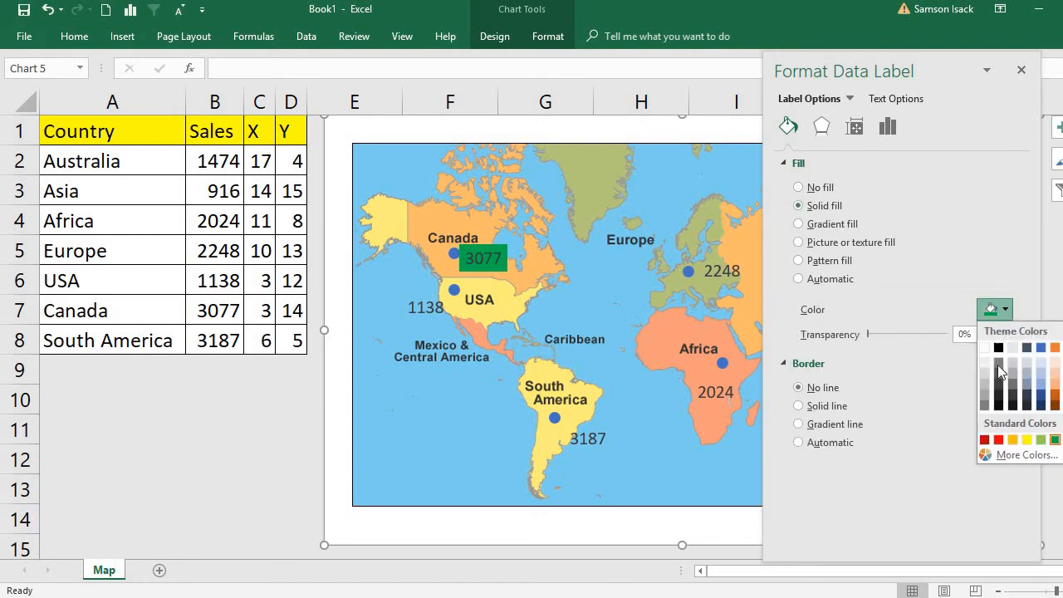
{"action": "left_click", "coordinate": [993, 423]}
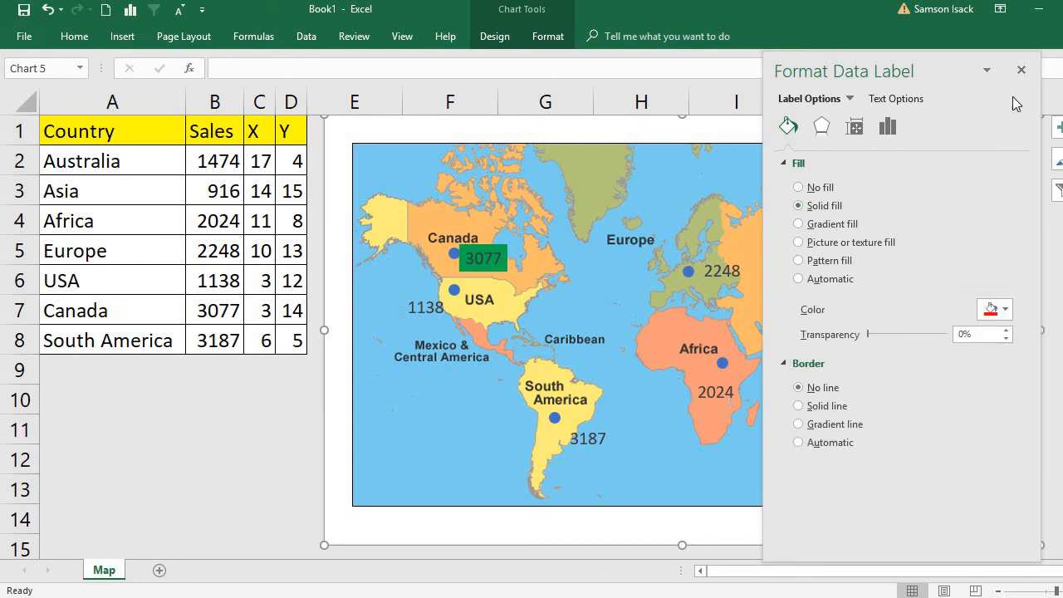
{"action": "left_click", "coordinate": [1021, 70]}
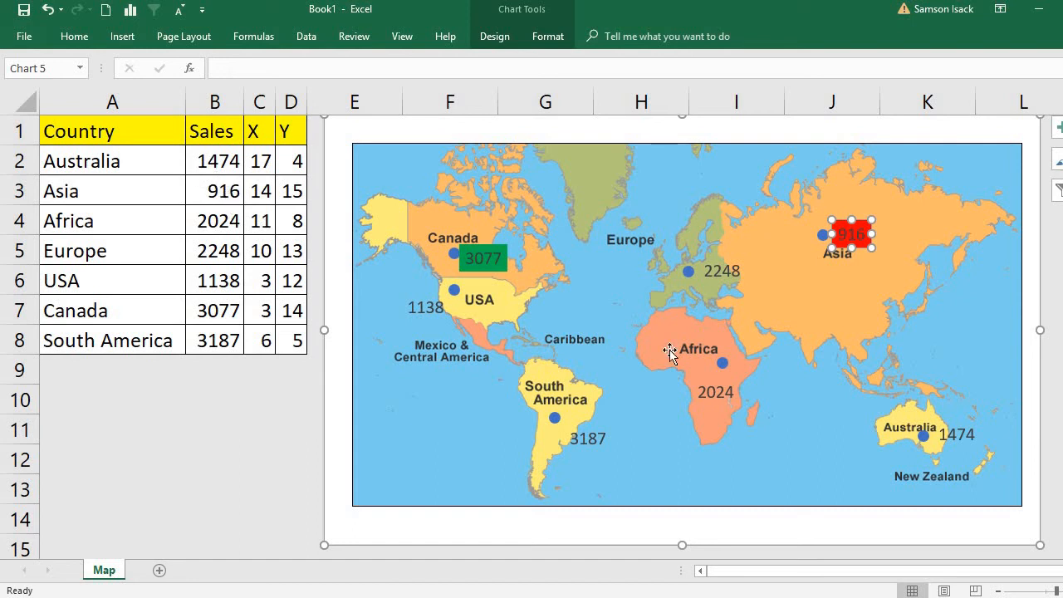
{"action": "left_click", "coordinate": [814, 295]}
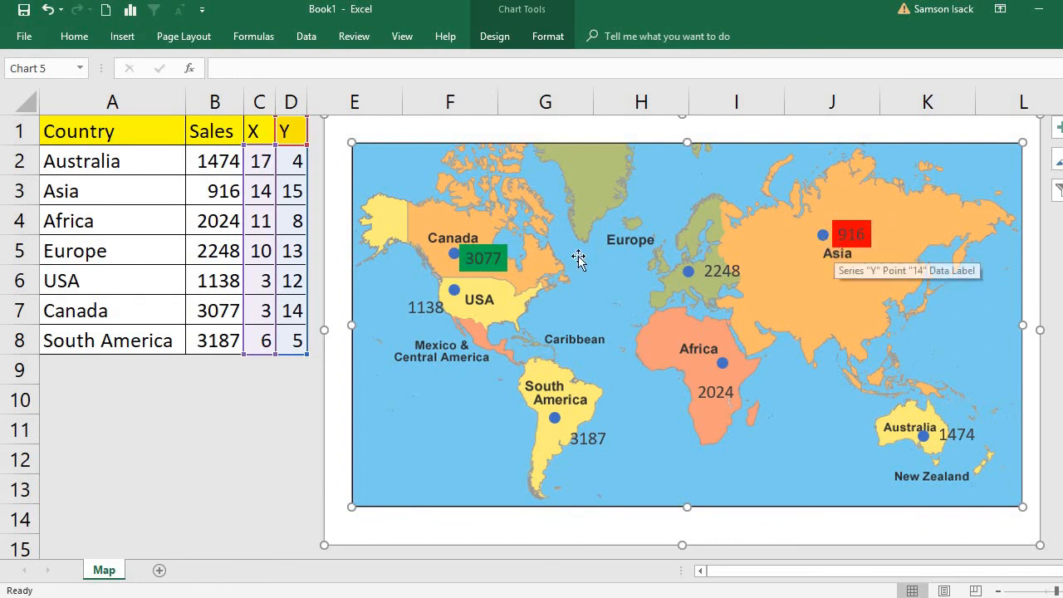
Apply a solid orange fill to all the sales data labels on the map and finish formatting them.
{"action": "left_click", "coordinate": [482, 256]}
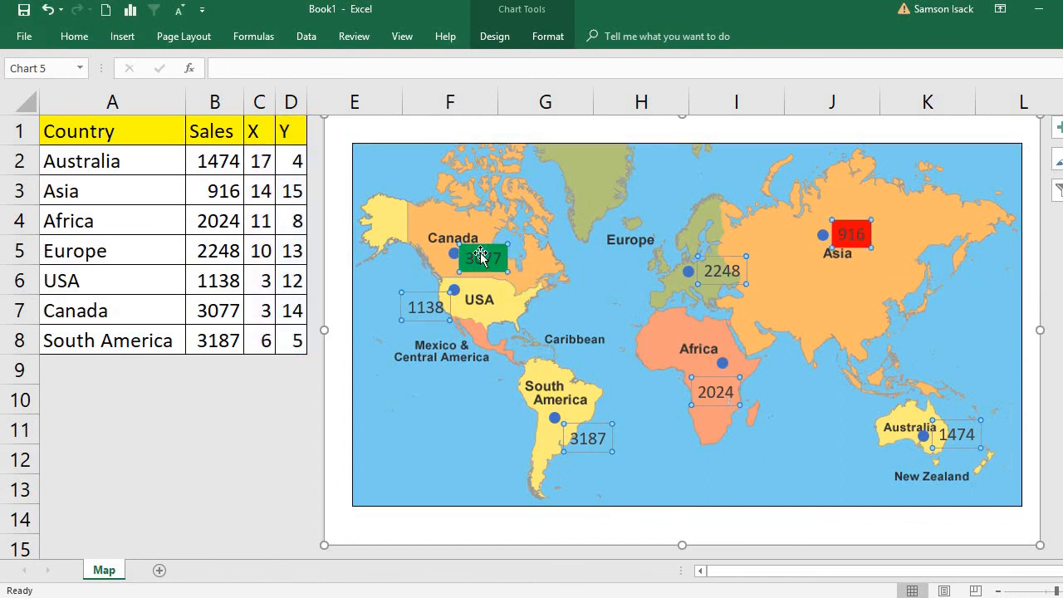
{"action": "right_click", "coordinate": [485, 260]}
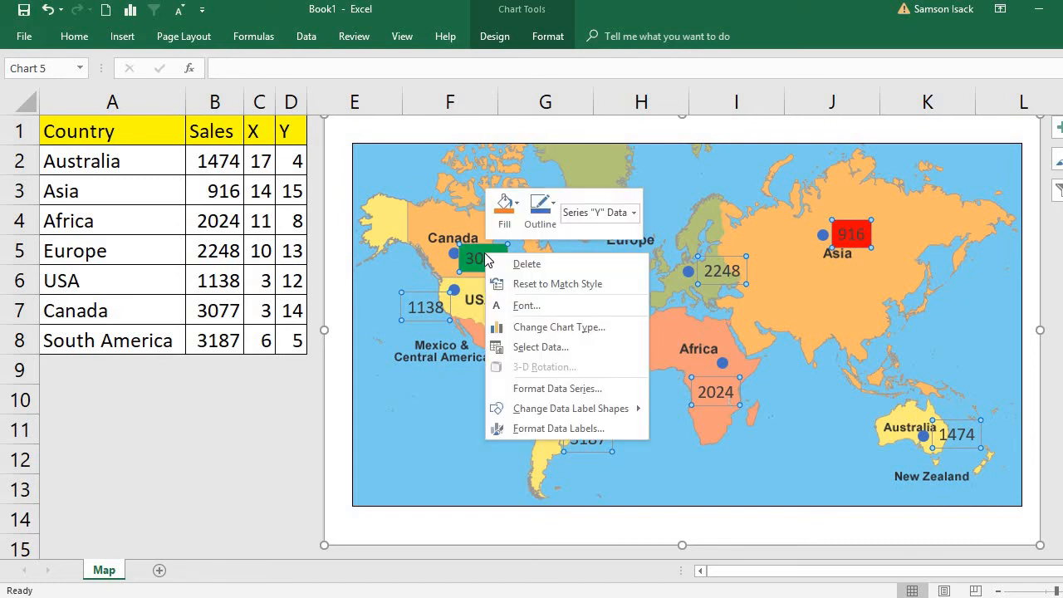
{"action": "left_click", "coordinate": [558, 427]}
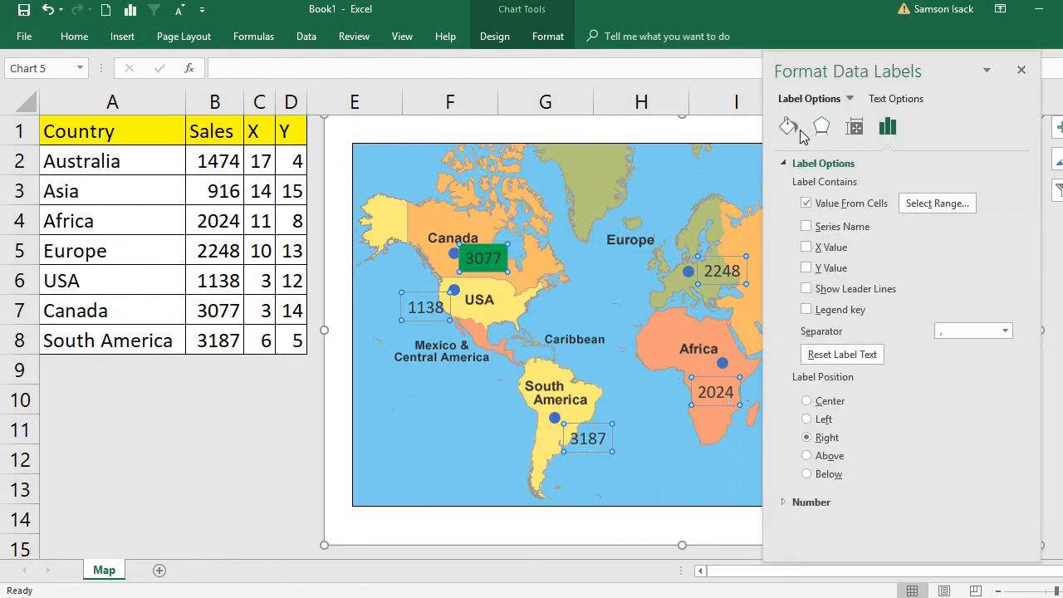
{"action": "left_click", "coordinate": [788, 126]}
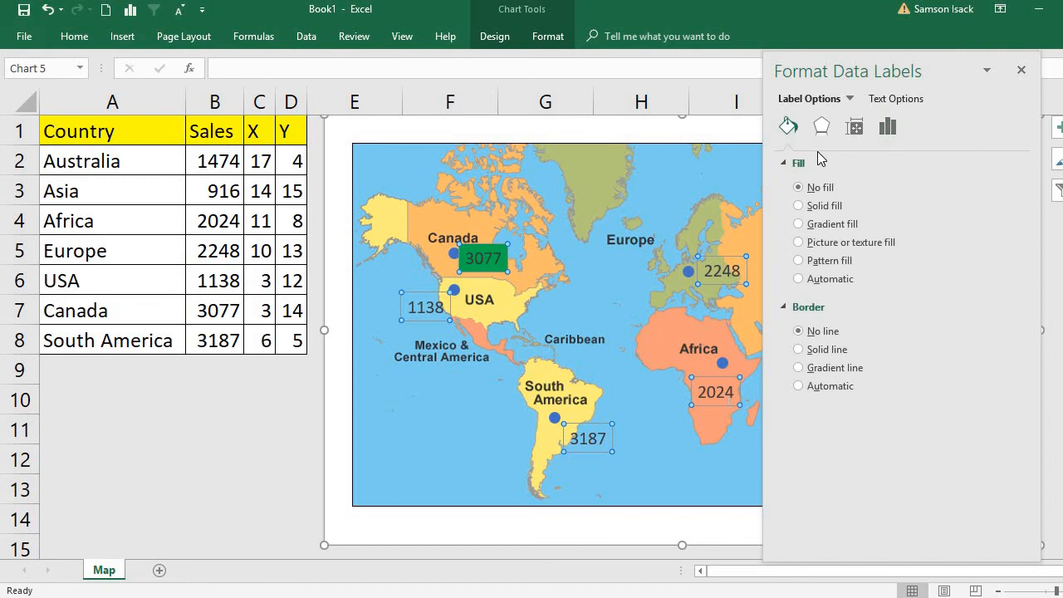
{"action": "left_click", "coordinate": [824, 206]}
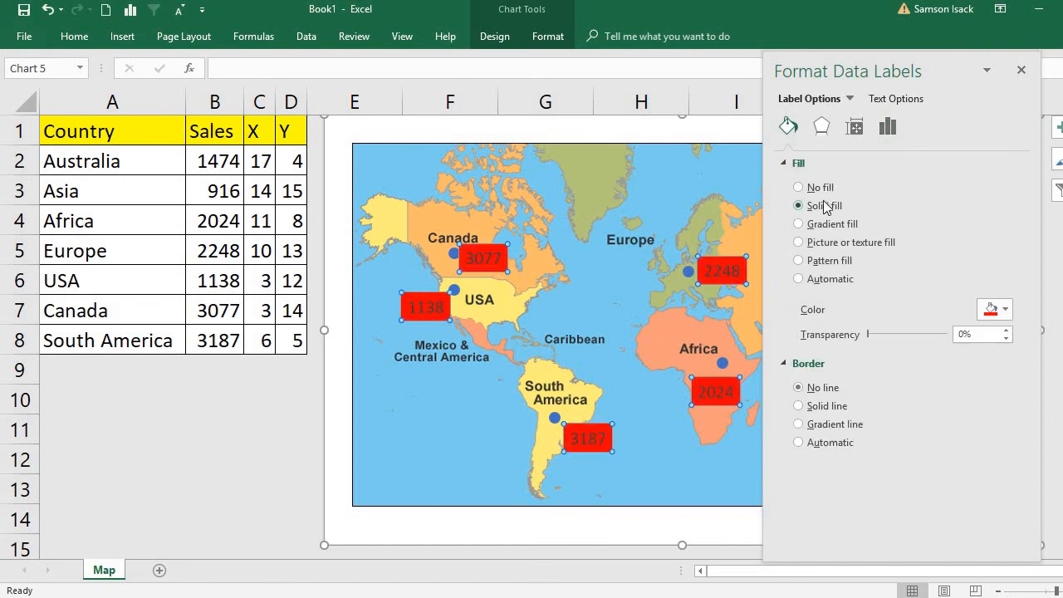
{"action": "left_click", "coordinate": [1005, 310]}
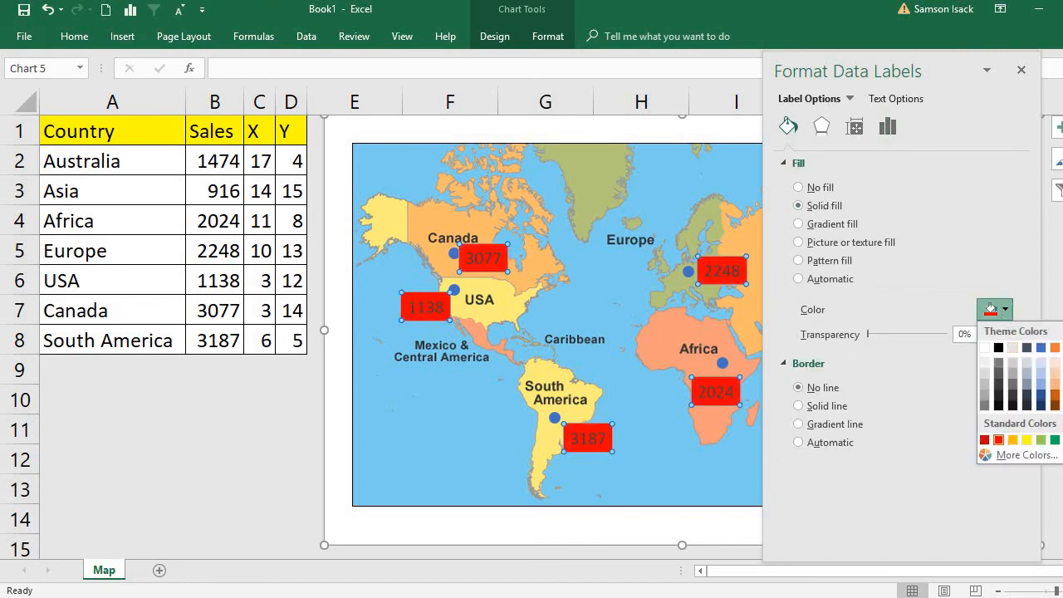
{"action": "left_click", "coordinate": [1012, 439]}
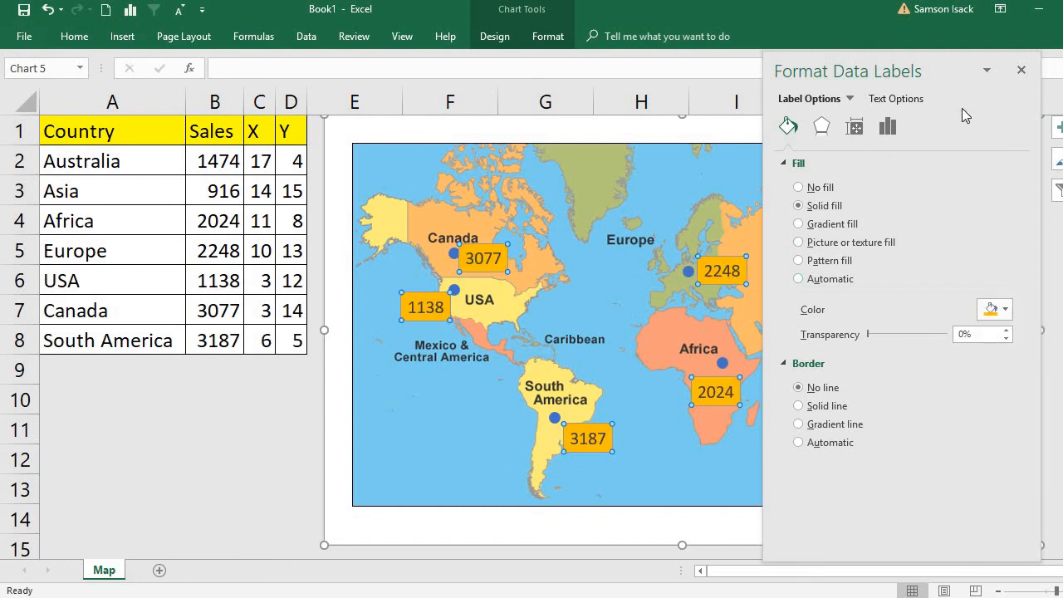
{"action": "left_click", "coordinate": [1021, 71]}
{"action": "left_click", "coordinate": [752, 470]}
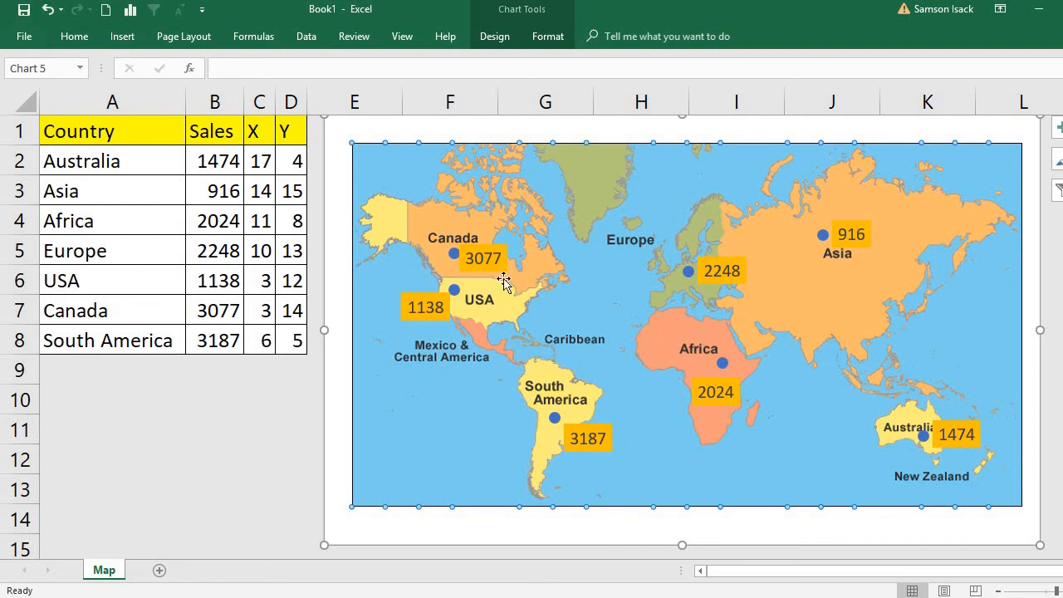
Change the fill color of the Asia sales label alone to standard red.
{"action": "left_click", "coordinate": [855, 241]}
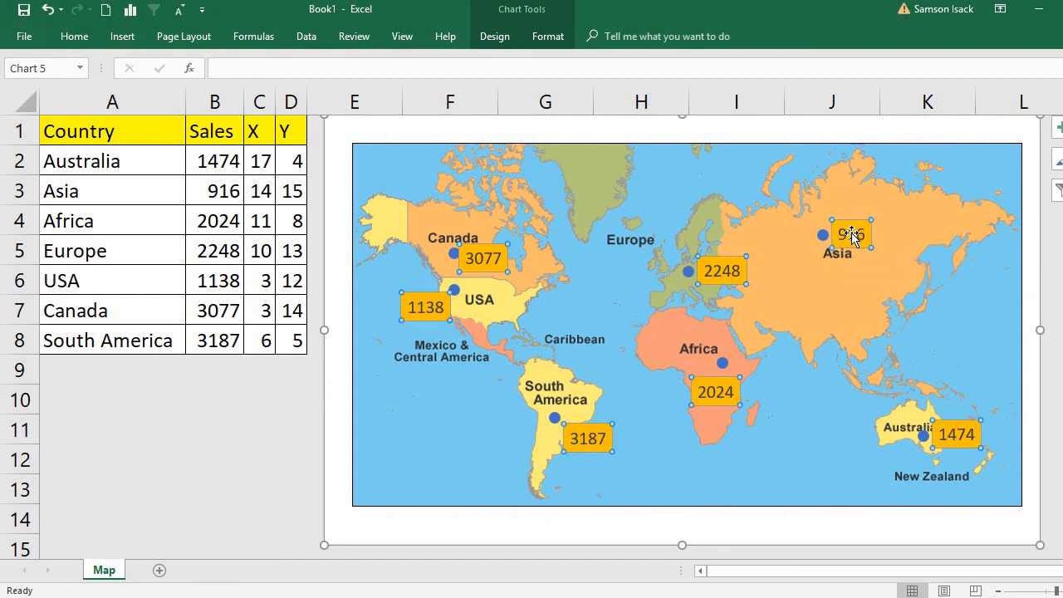
{"action": "left_click", "coordinate": [852, 237]}
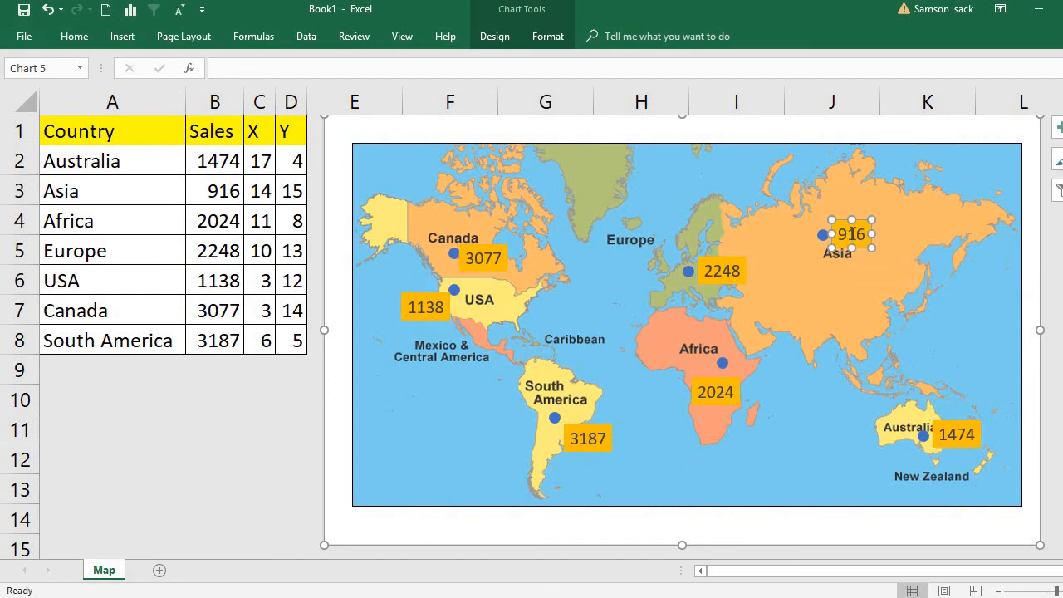
{"action": "right_click", "coordinate": [855, 239]}
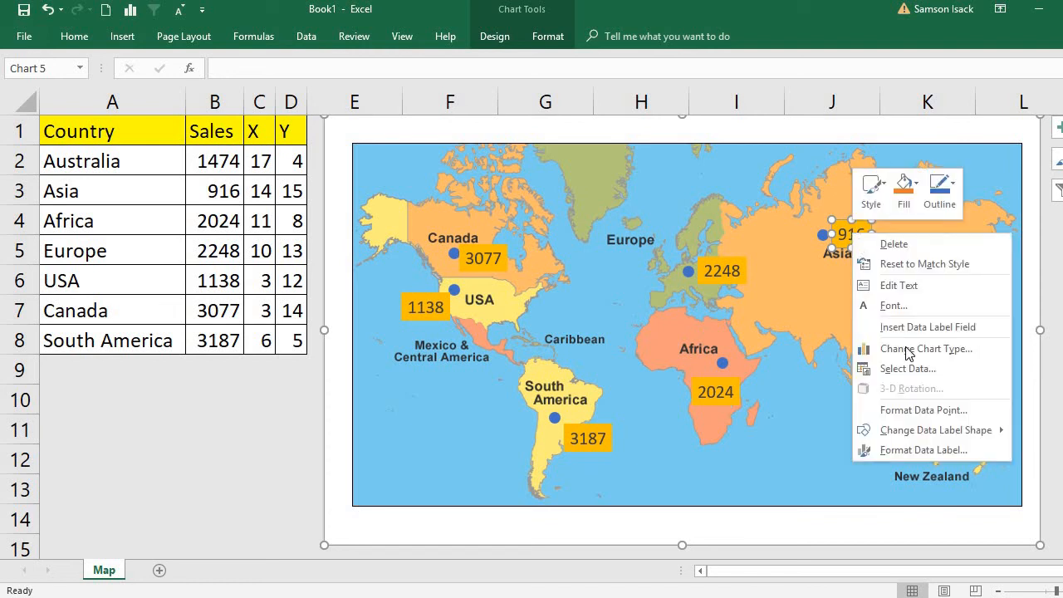
{"action": "left_click", "coordinate": [923, 450]}
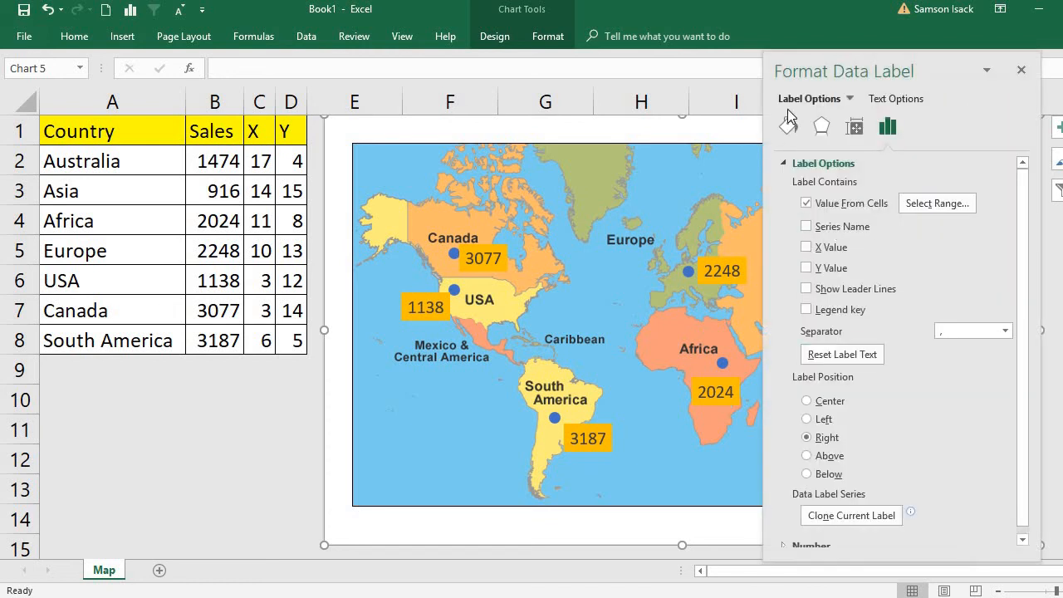
{"action": "left_click", "coordinate": [789, 127]}
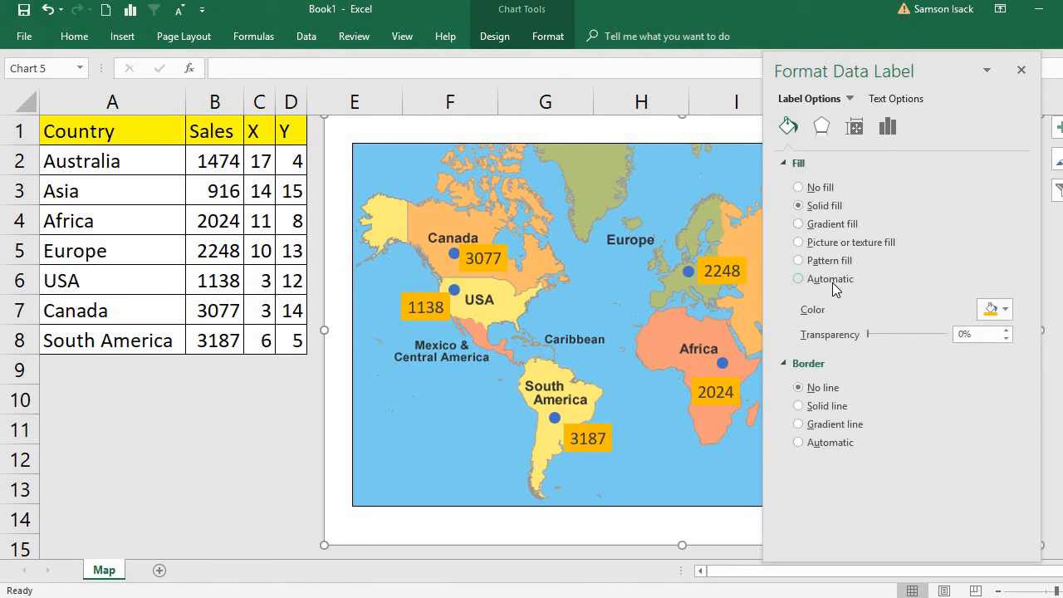
{"action": "left_click", "coordinate": [1004, 316]}
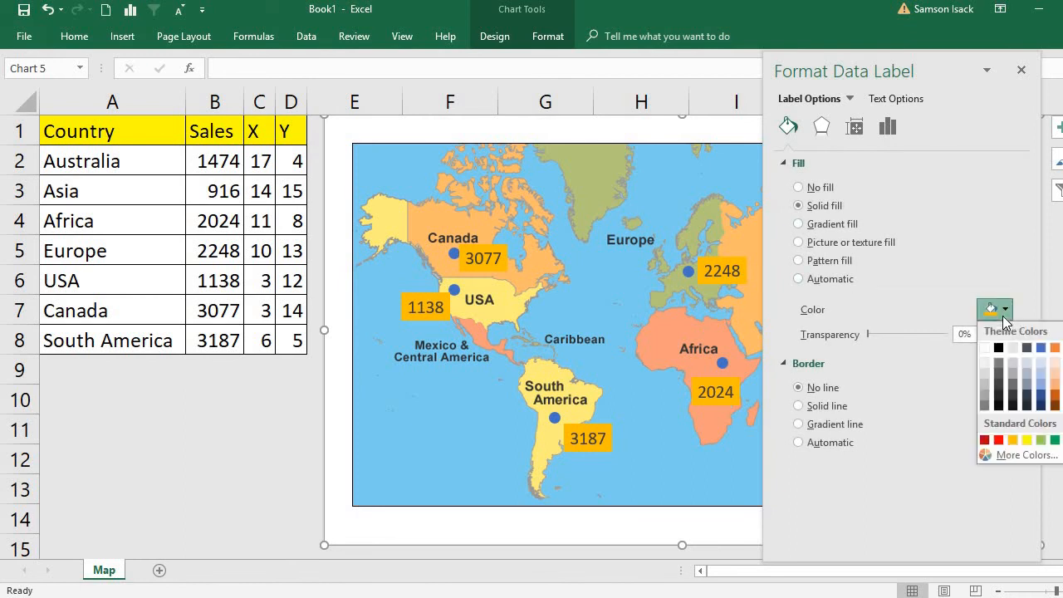
{"action": "left_click", "coordinate": [998, 439]}
{"action": "left_click", "coordinate": [575, 284]}
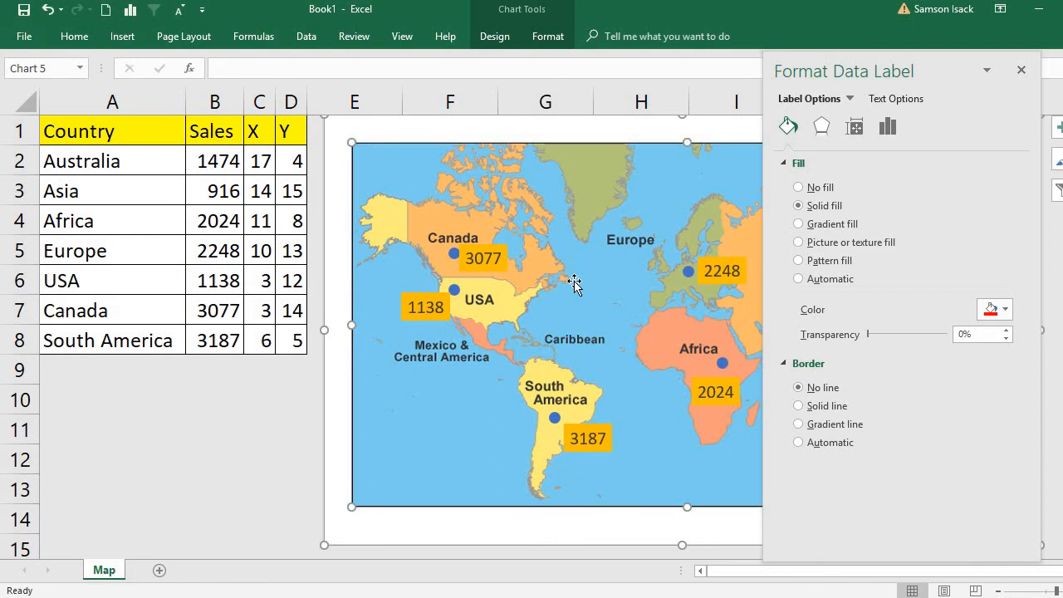
{"action": "left_click", "coordinate": [1021, 71]}
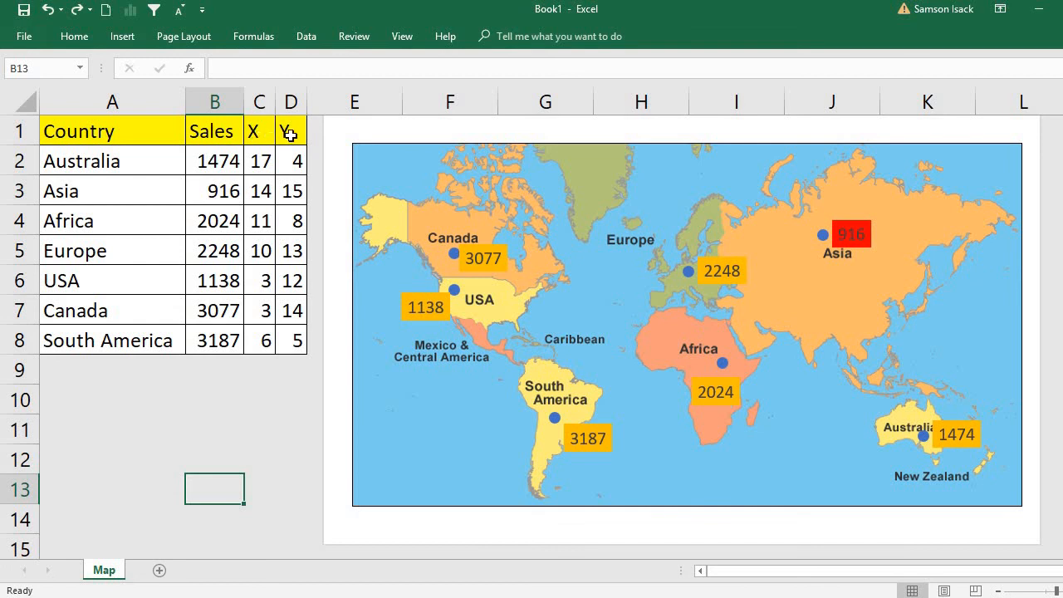
Set the chart's data source to show data in hidden rows and columns, and apply the setting.
{"action": "right_click", "coordinate": [402, 533]}
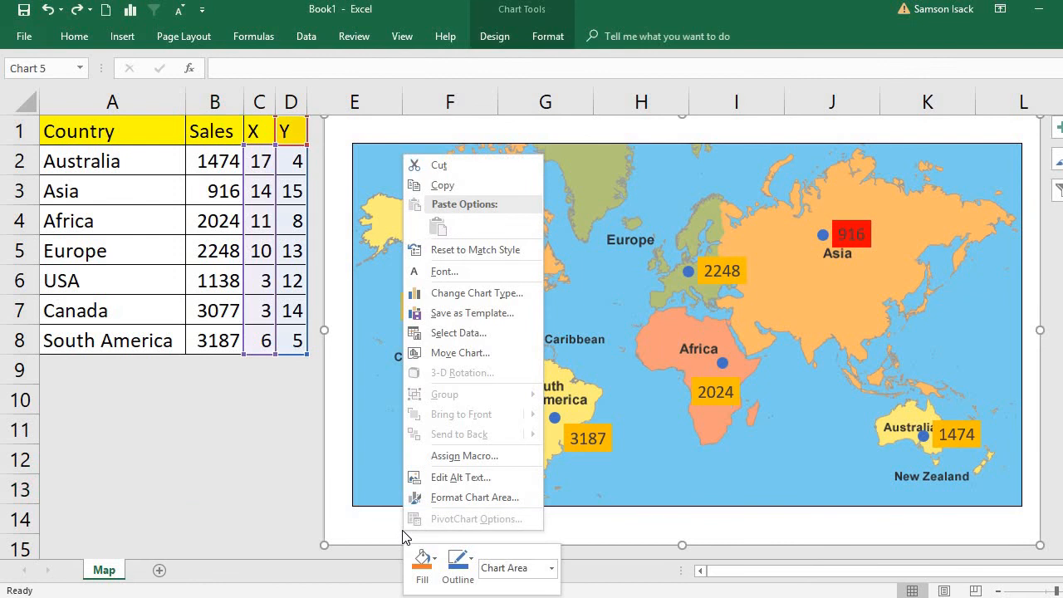
{"action": "left_click", "coordinate": [462, 336]}
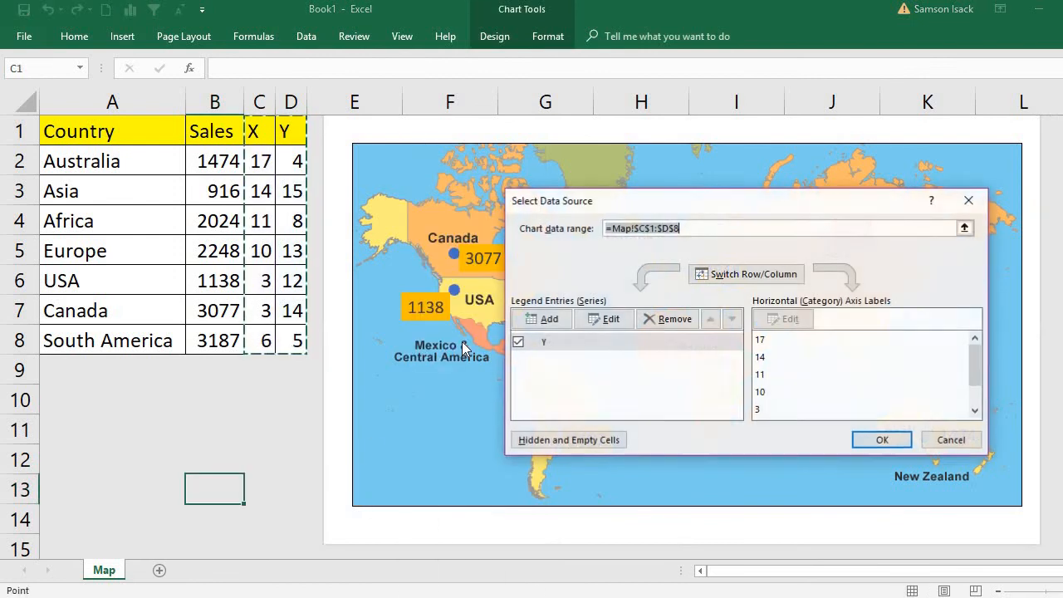
{"action": "left_click", "coordinate": [564, 440]}
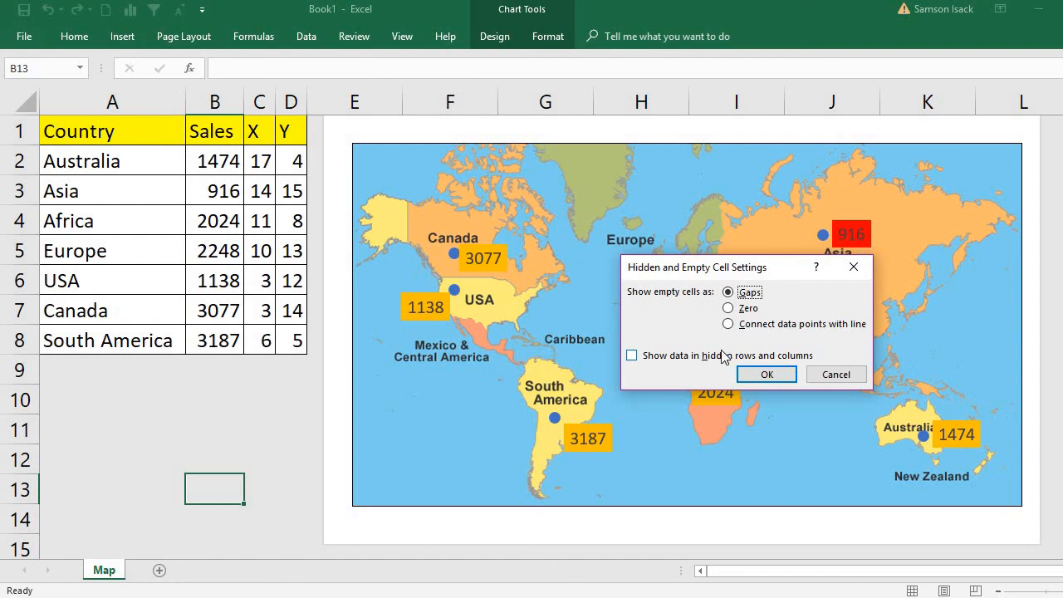
{"action": "left_click", "coordinate": [633, 356]}
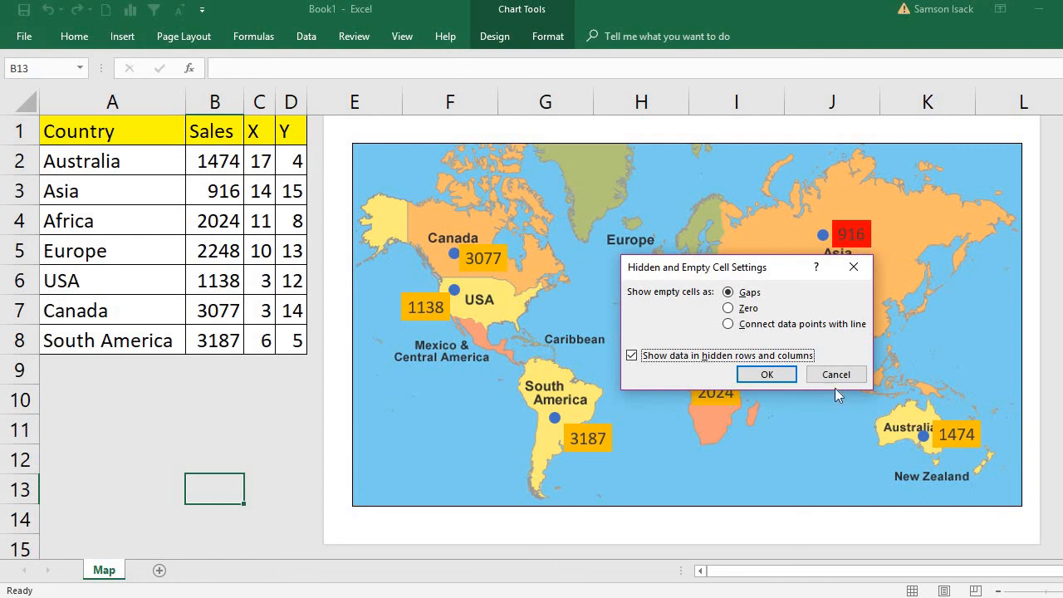
{"action": "left_click", "coordinate": [780, 375]}
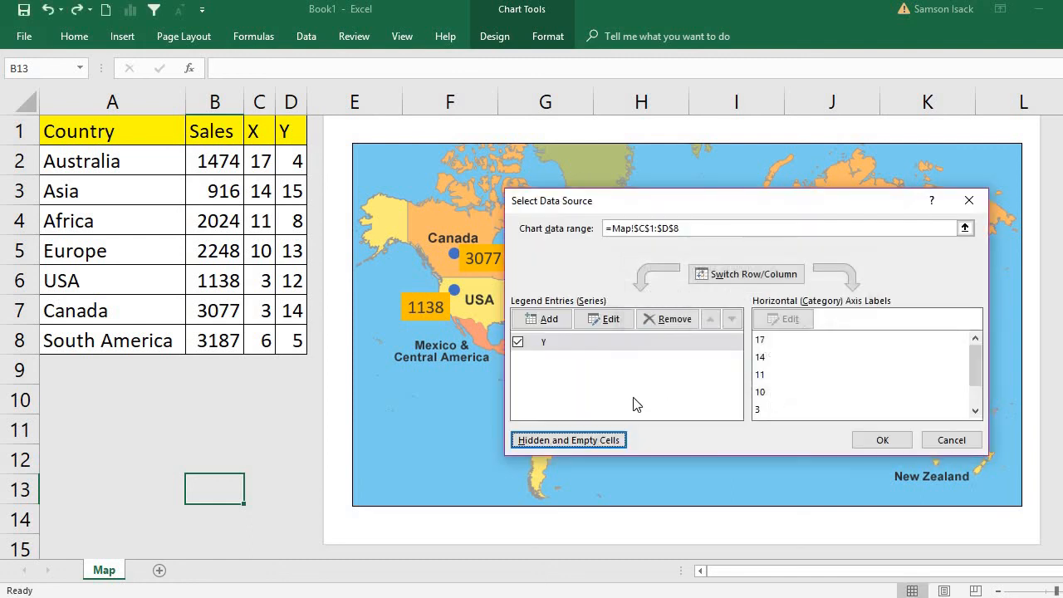
{"action": "left_click", "coordinate": [884, 440]}
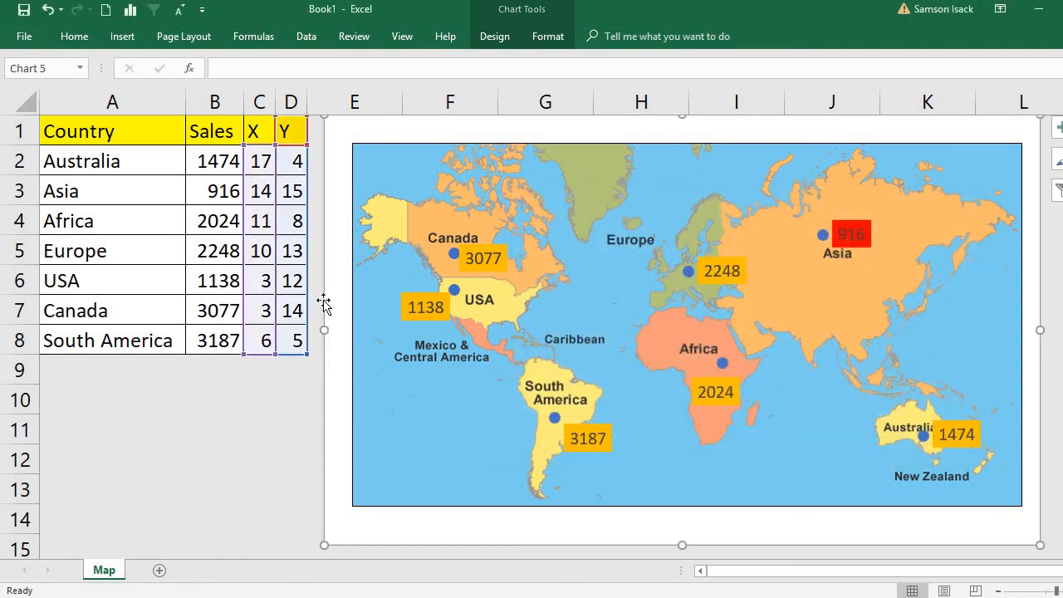
Hide the X and Y coordinate columns C and D.
{"action": "left_click_drag", "start_coordinate": [262, 95], "coordinate": [291, 100]}
{"action": "right_click", "coordinate": [294, 168]}
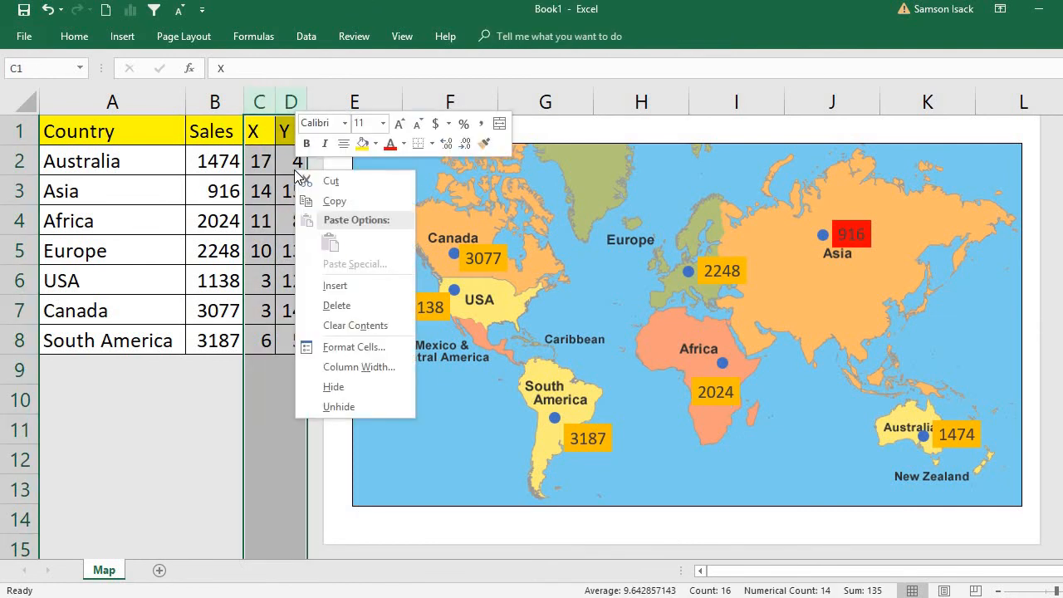
{"action": "left_click", "coordinate": [347, 385]}
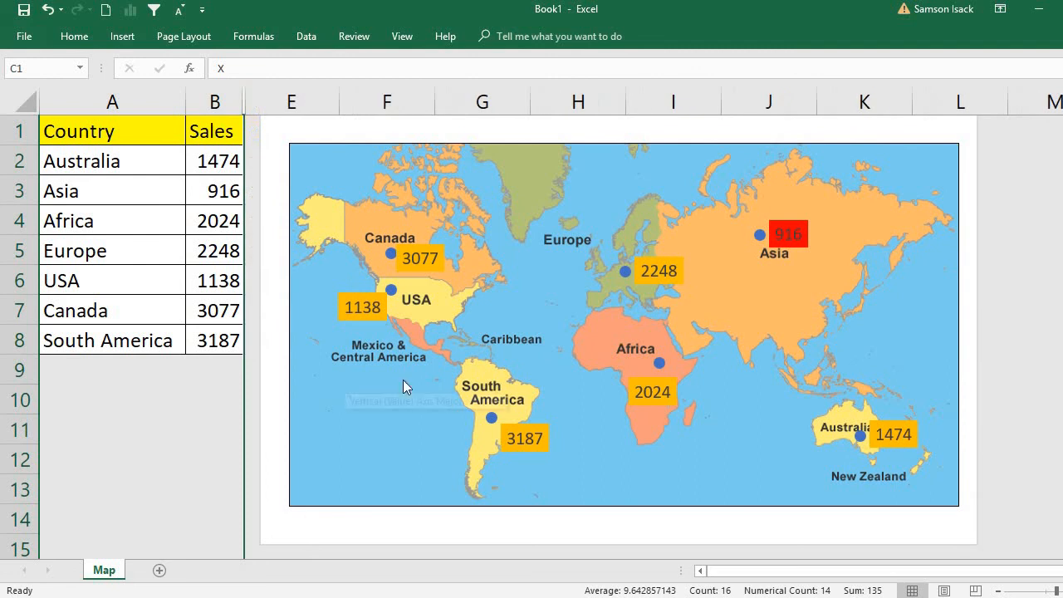
Enlarge the map's plot area to fill the entire chart area from corner to corner, and deselect the chart.
{"action": "left_click", "coordinate": [703, 490]}
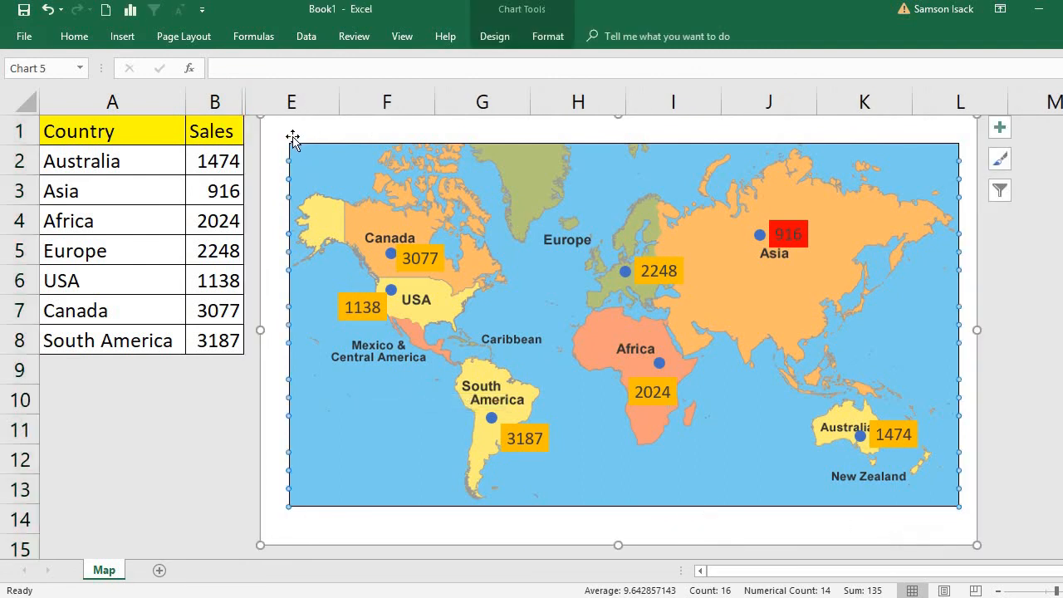
{"action": "left_click_drag", "start_coordinate": [292, 145], "coordinate": [260, 116]}
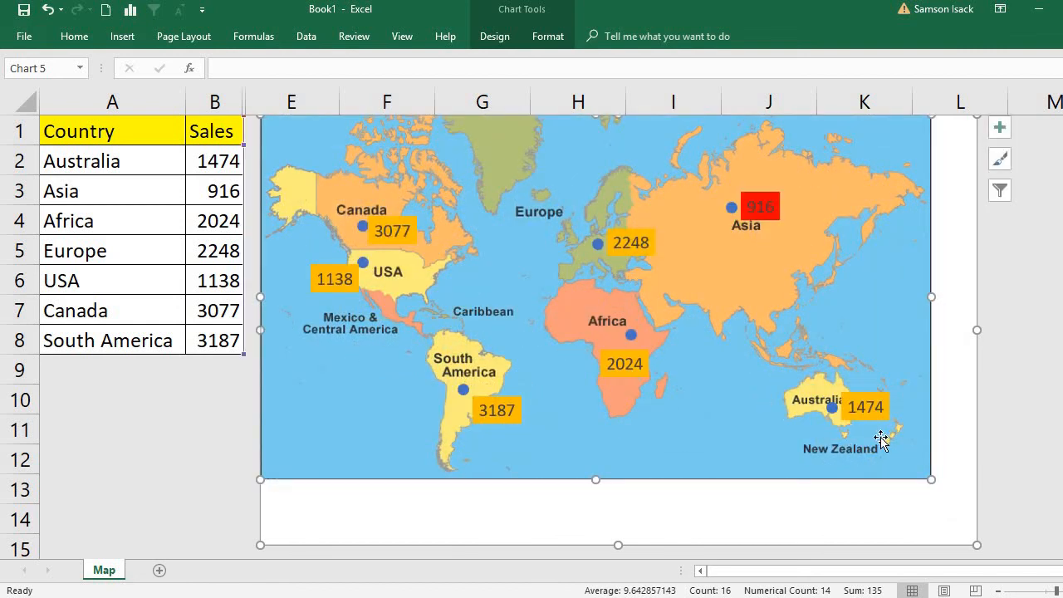
{"action": "left_click_drag", "start_coordinate": [932, 480], "coordinate": [978, 545]}
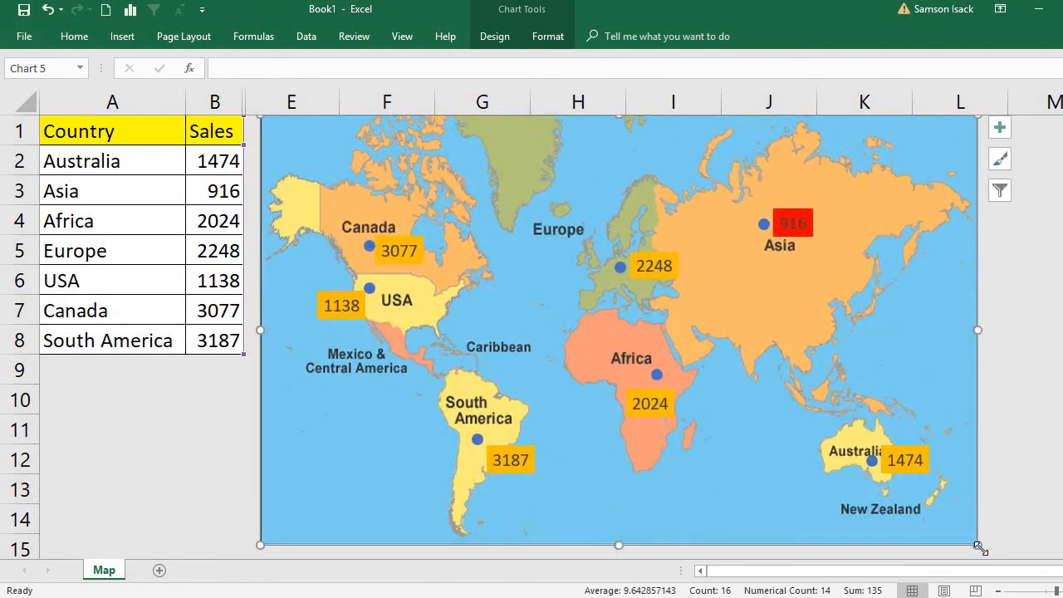
{"action": "left_click", "coordinate": [1043, 450]}
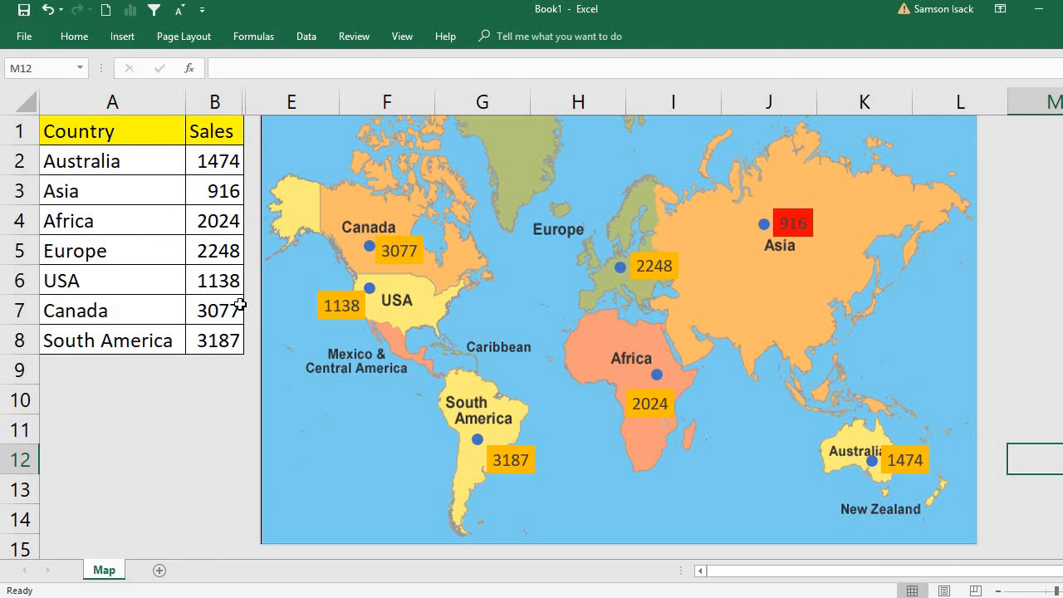
{"action": "left_click", "coordinate": [148, 452]}
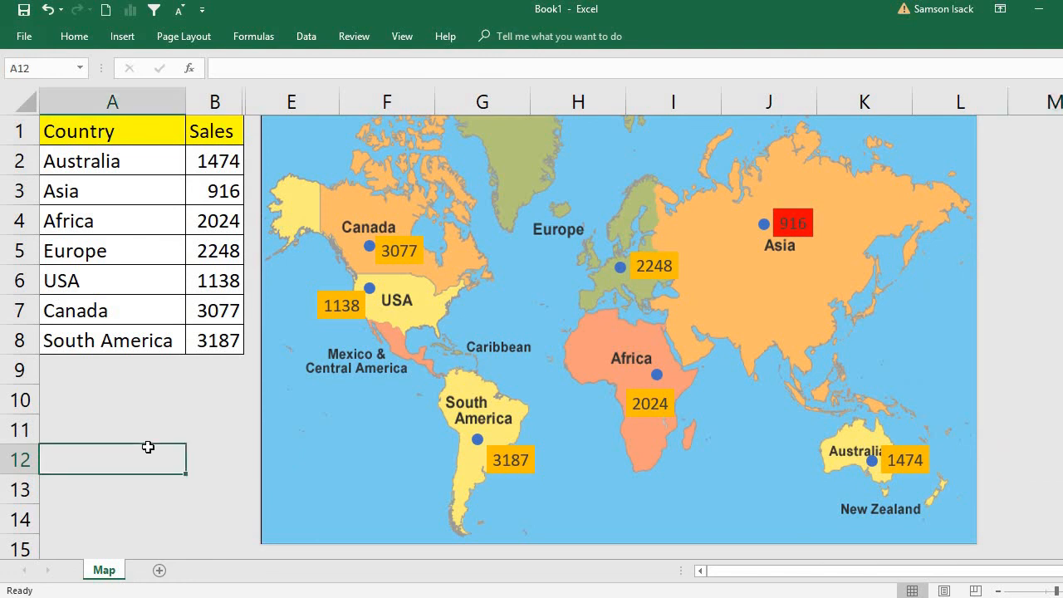
{"action": "left_click", "coordinate": [111, 127]}
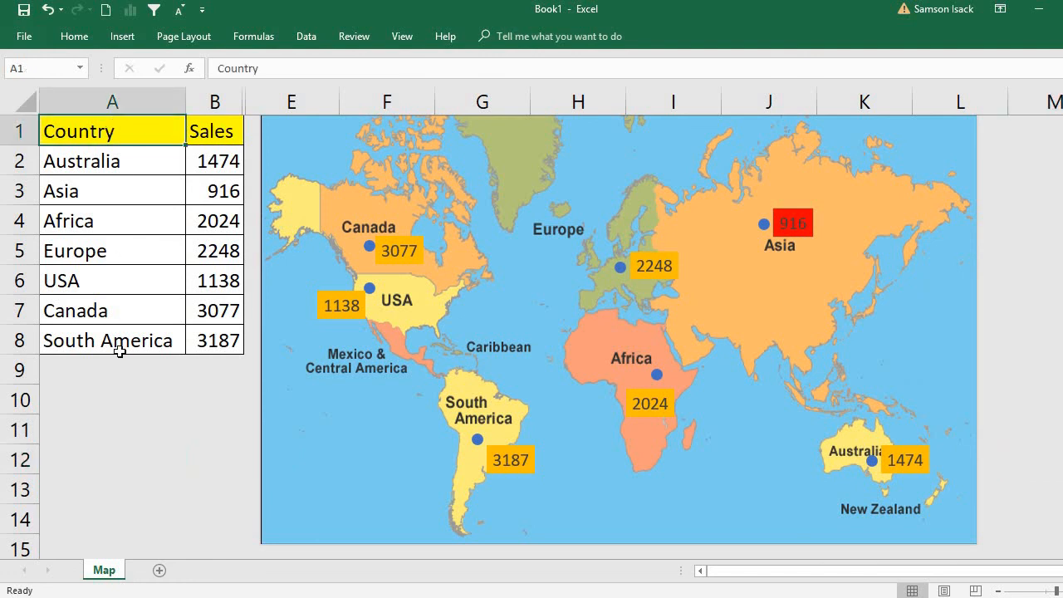